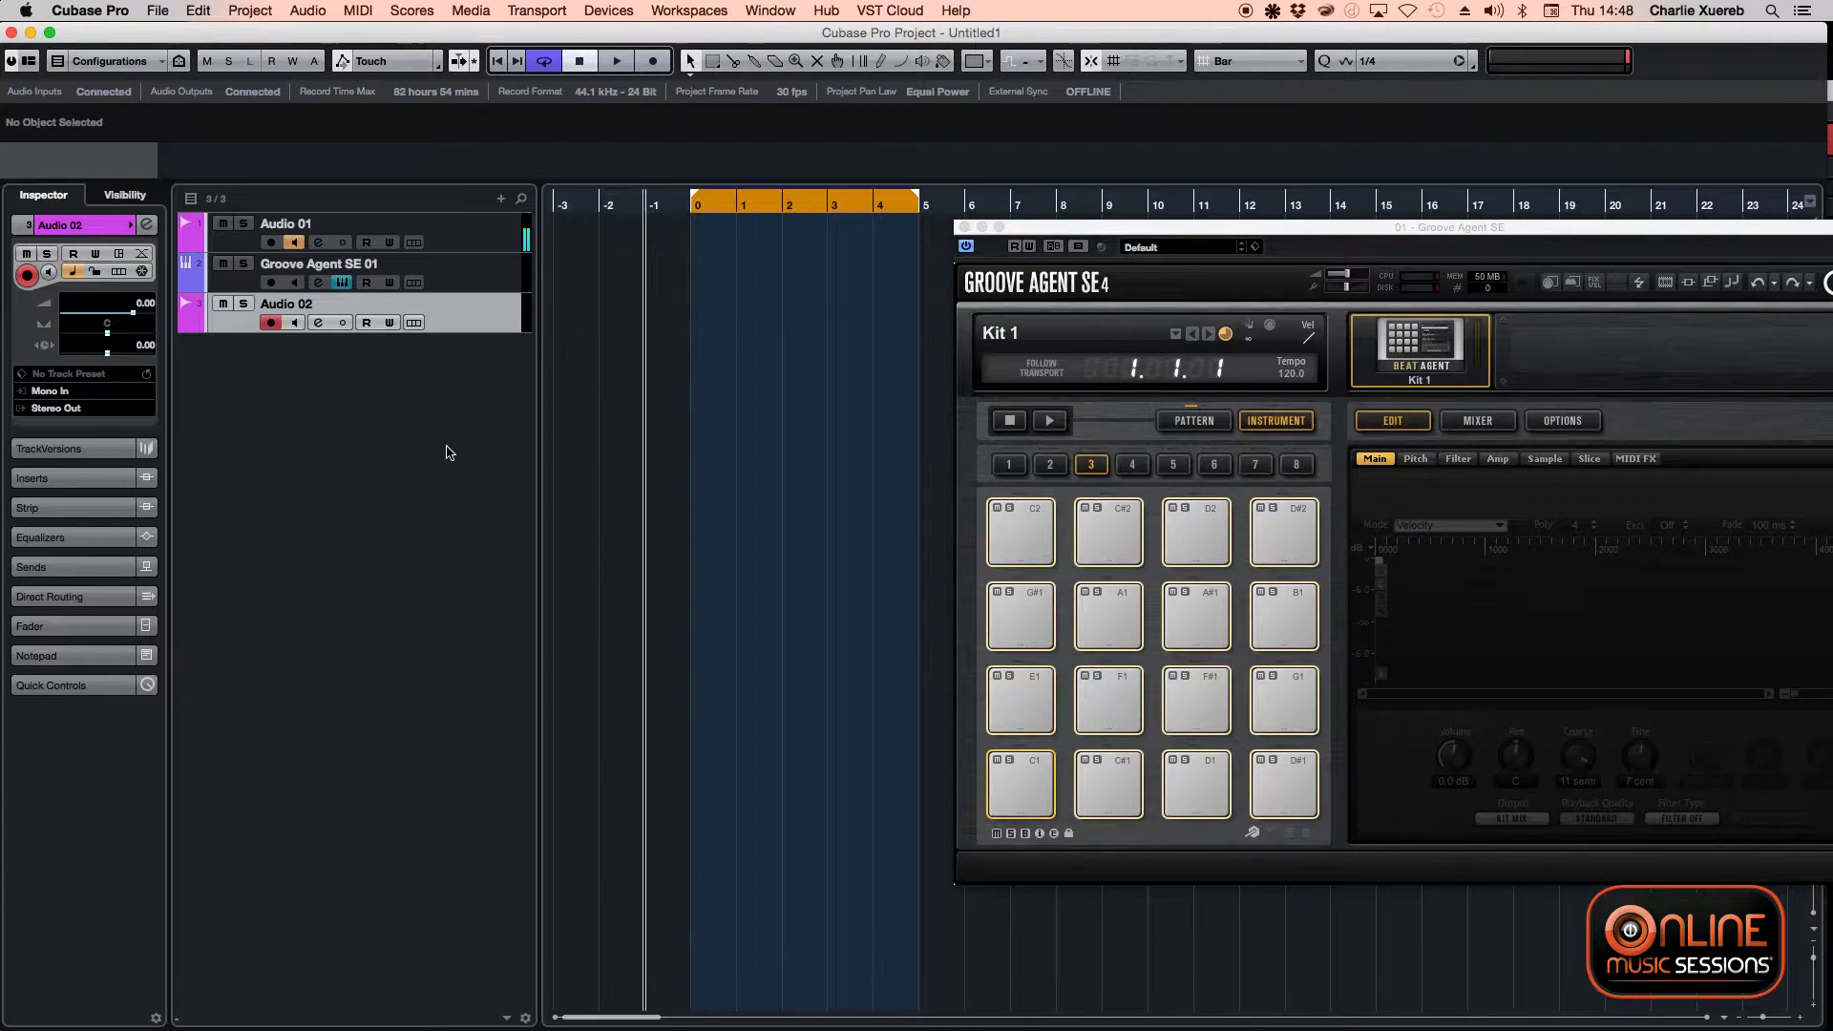
- Open the MediaBay and arrange it beside the Groove Agent SE window so the drum pads stay reachable
drag(1179, 235, 844, 256)
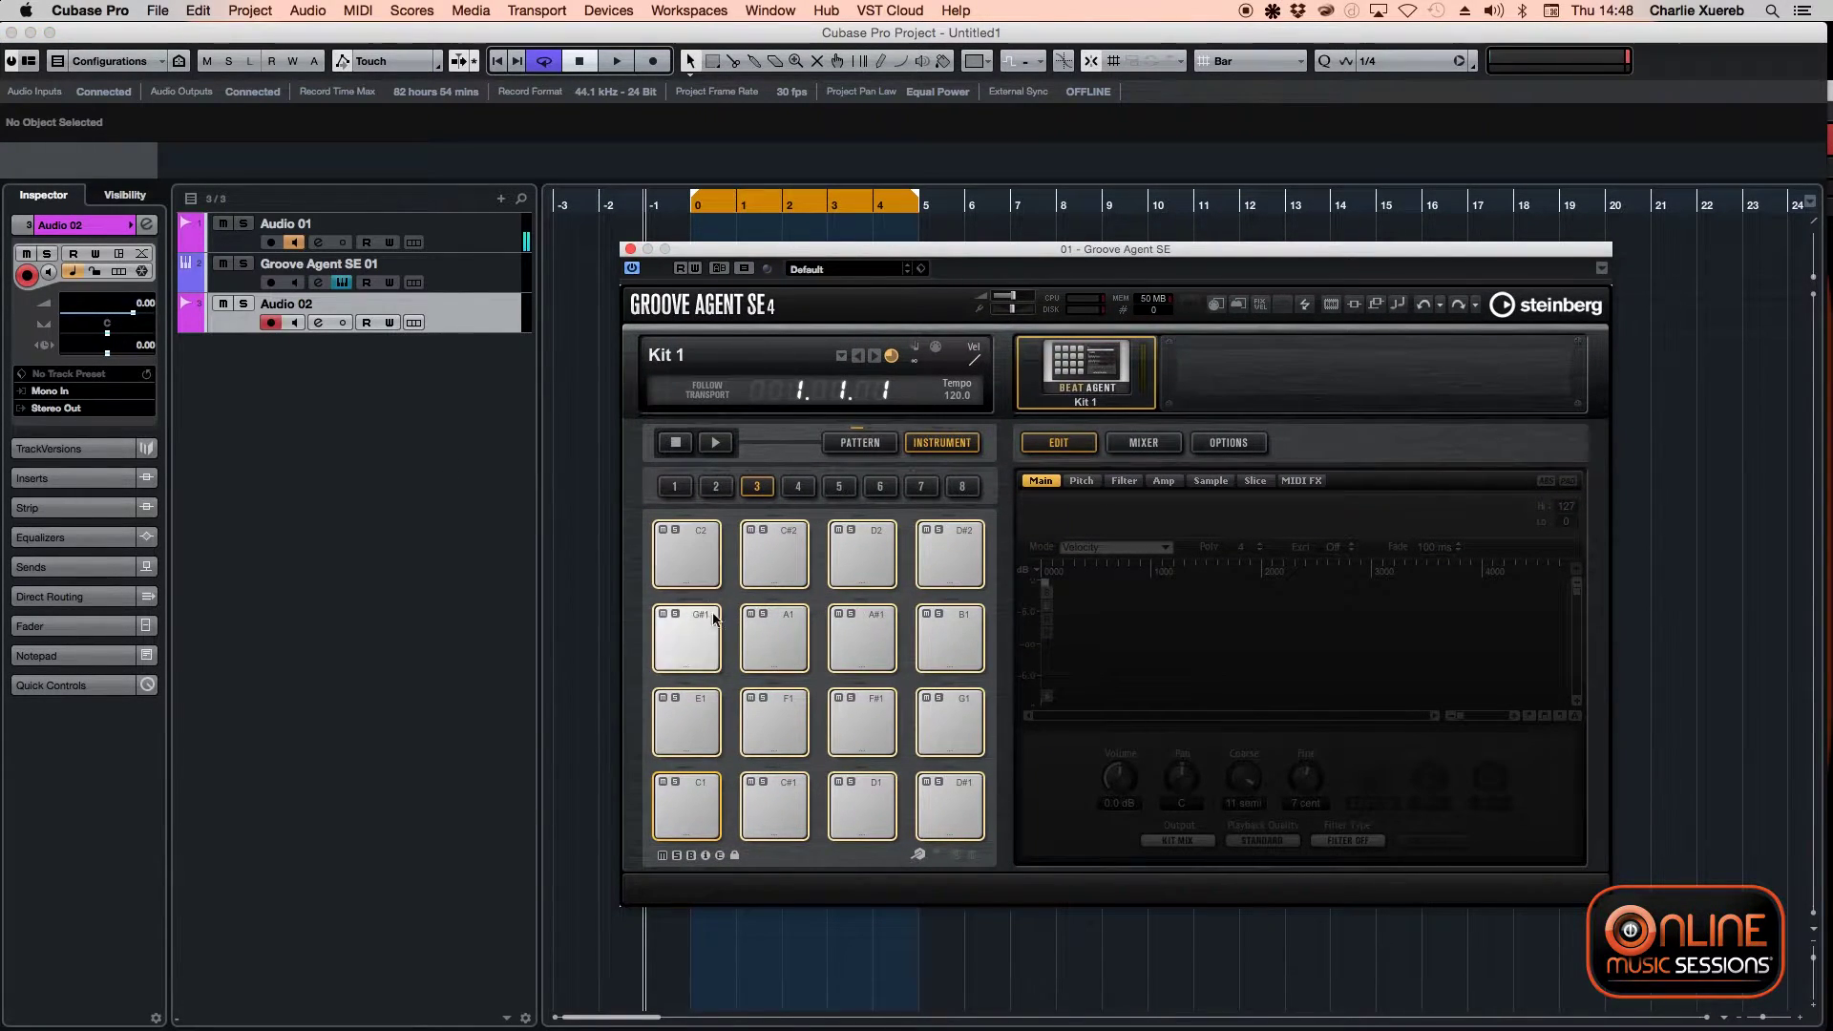
drag(740, 257, 1025, 270)
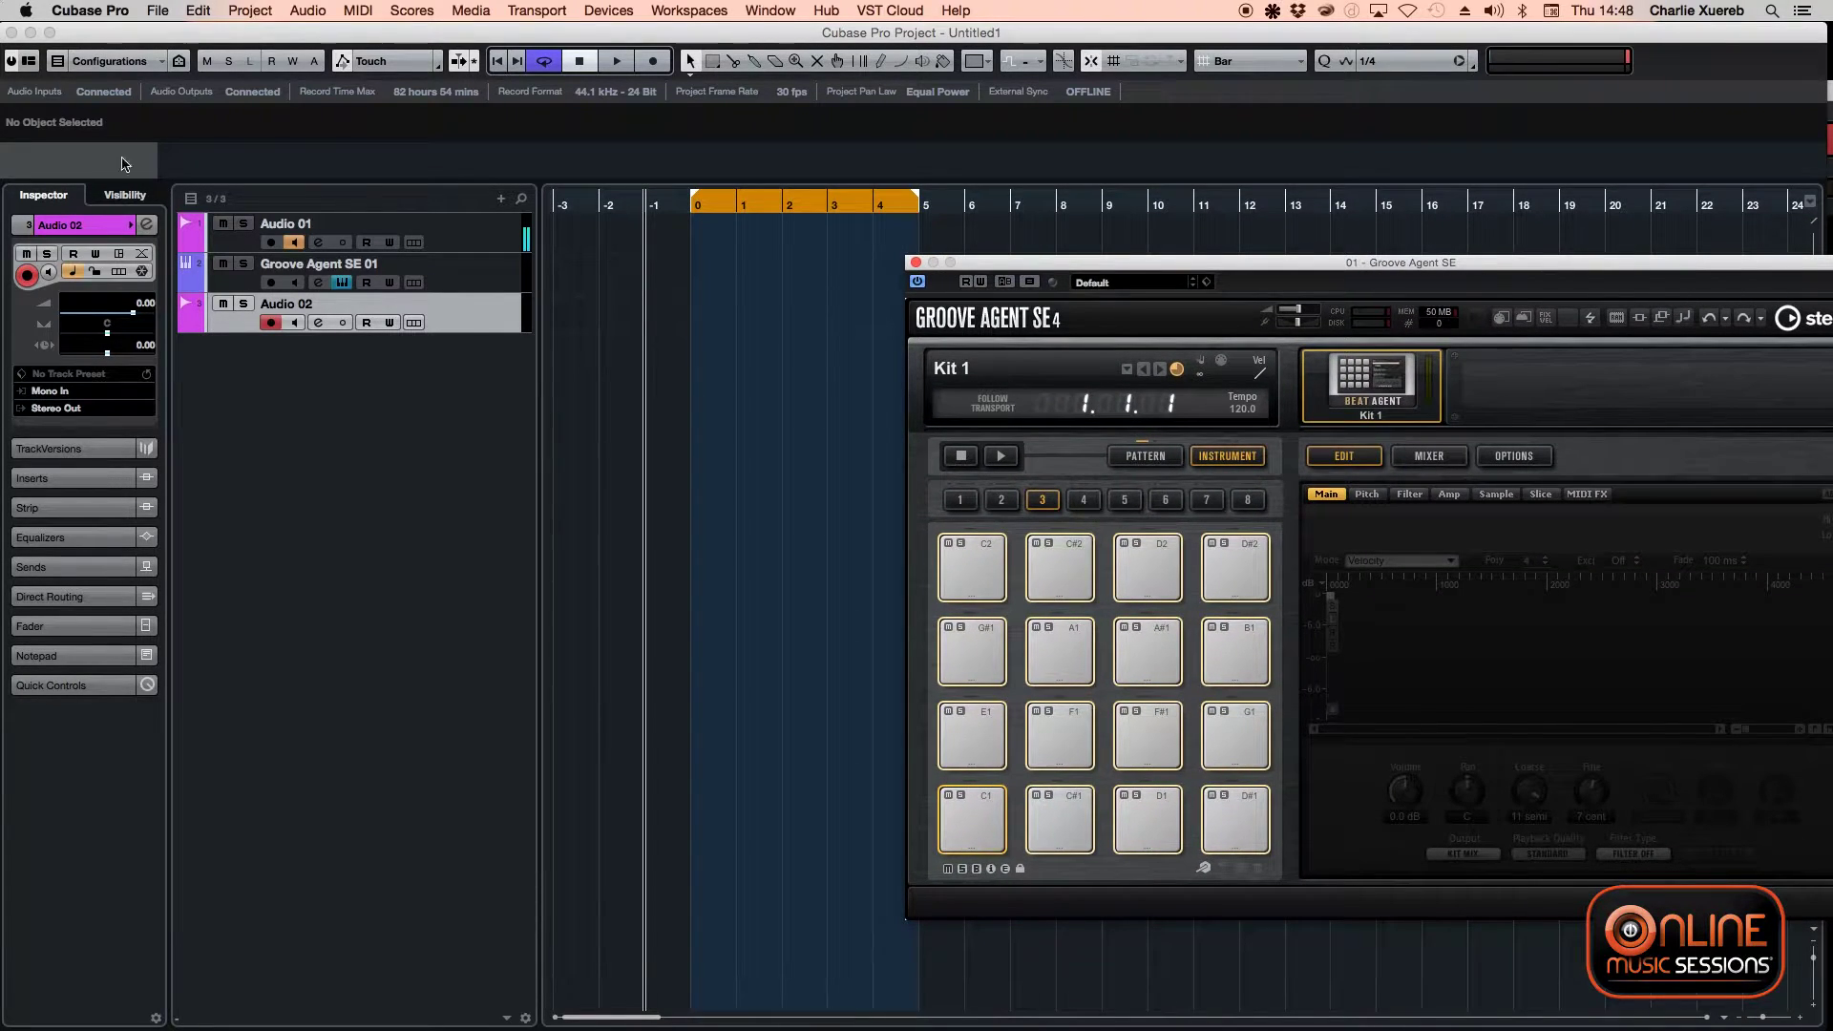
key(F5)
drag(93, 145, 371, 156)
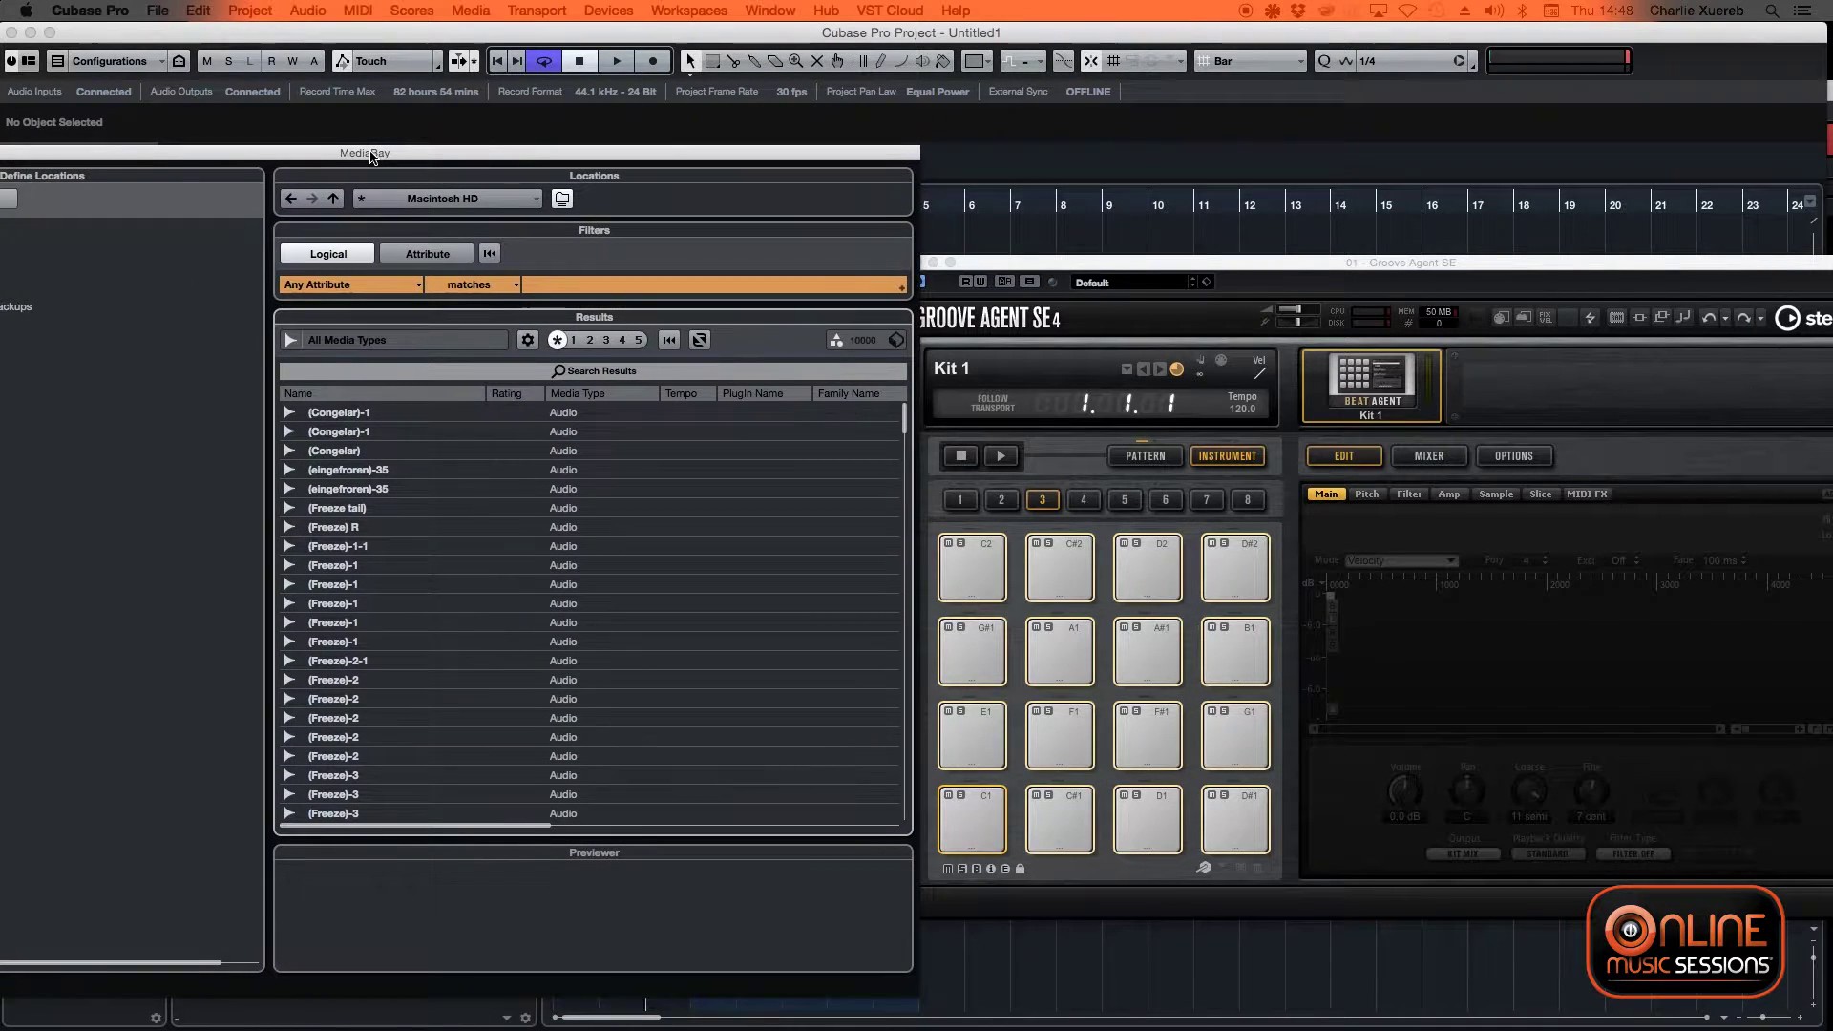
drag(1089, 274, 1165, 88)
drag(584, 153, 806, 107)
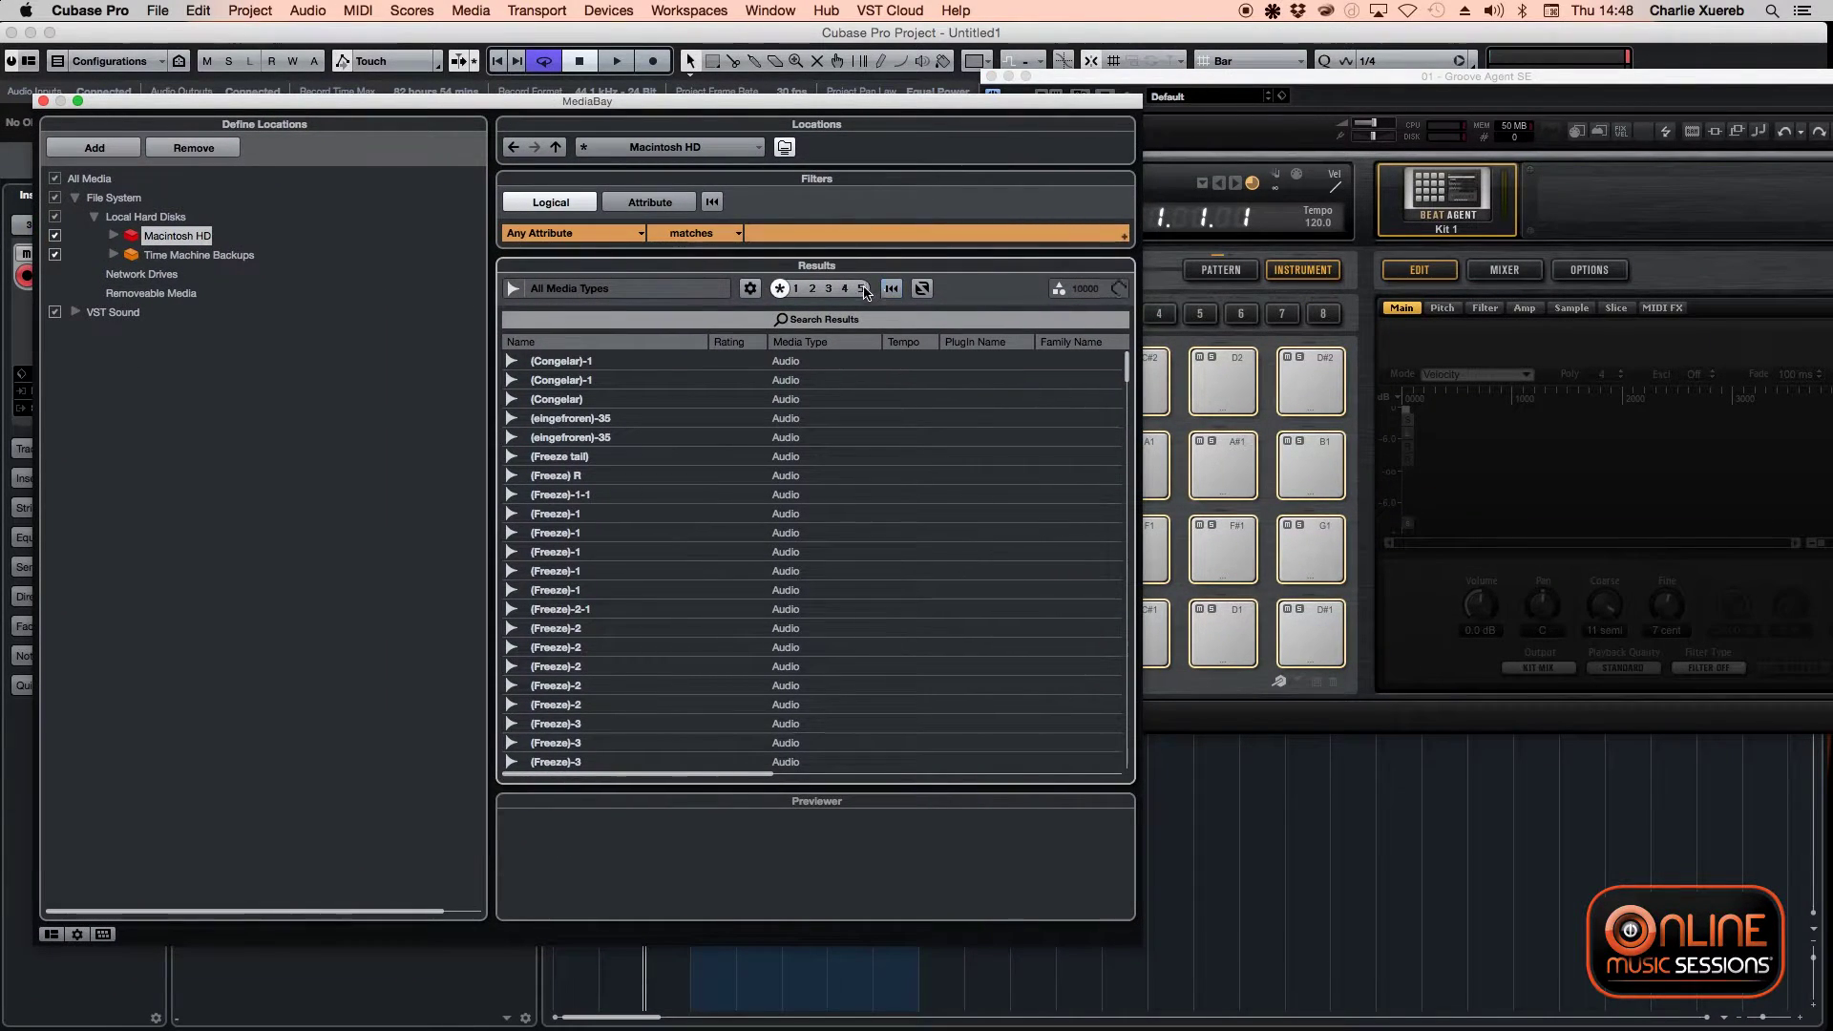
- Search the MediaBay results for "rise", audition the first samples, and load 001 Zenhiser TR01 - Large onto pad C1
click(845, 318)
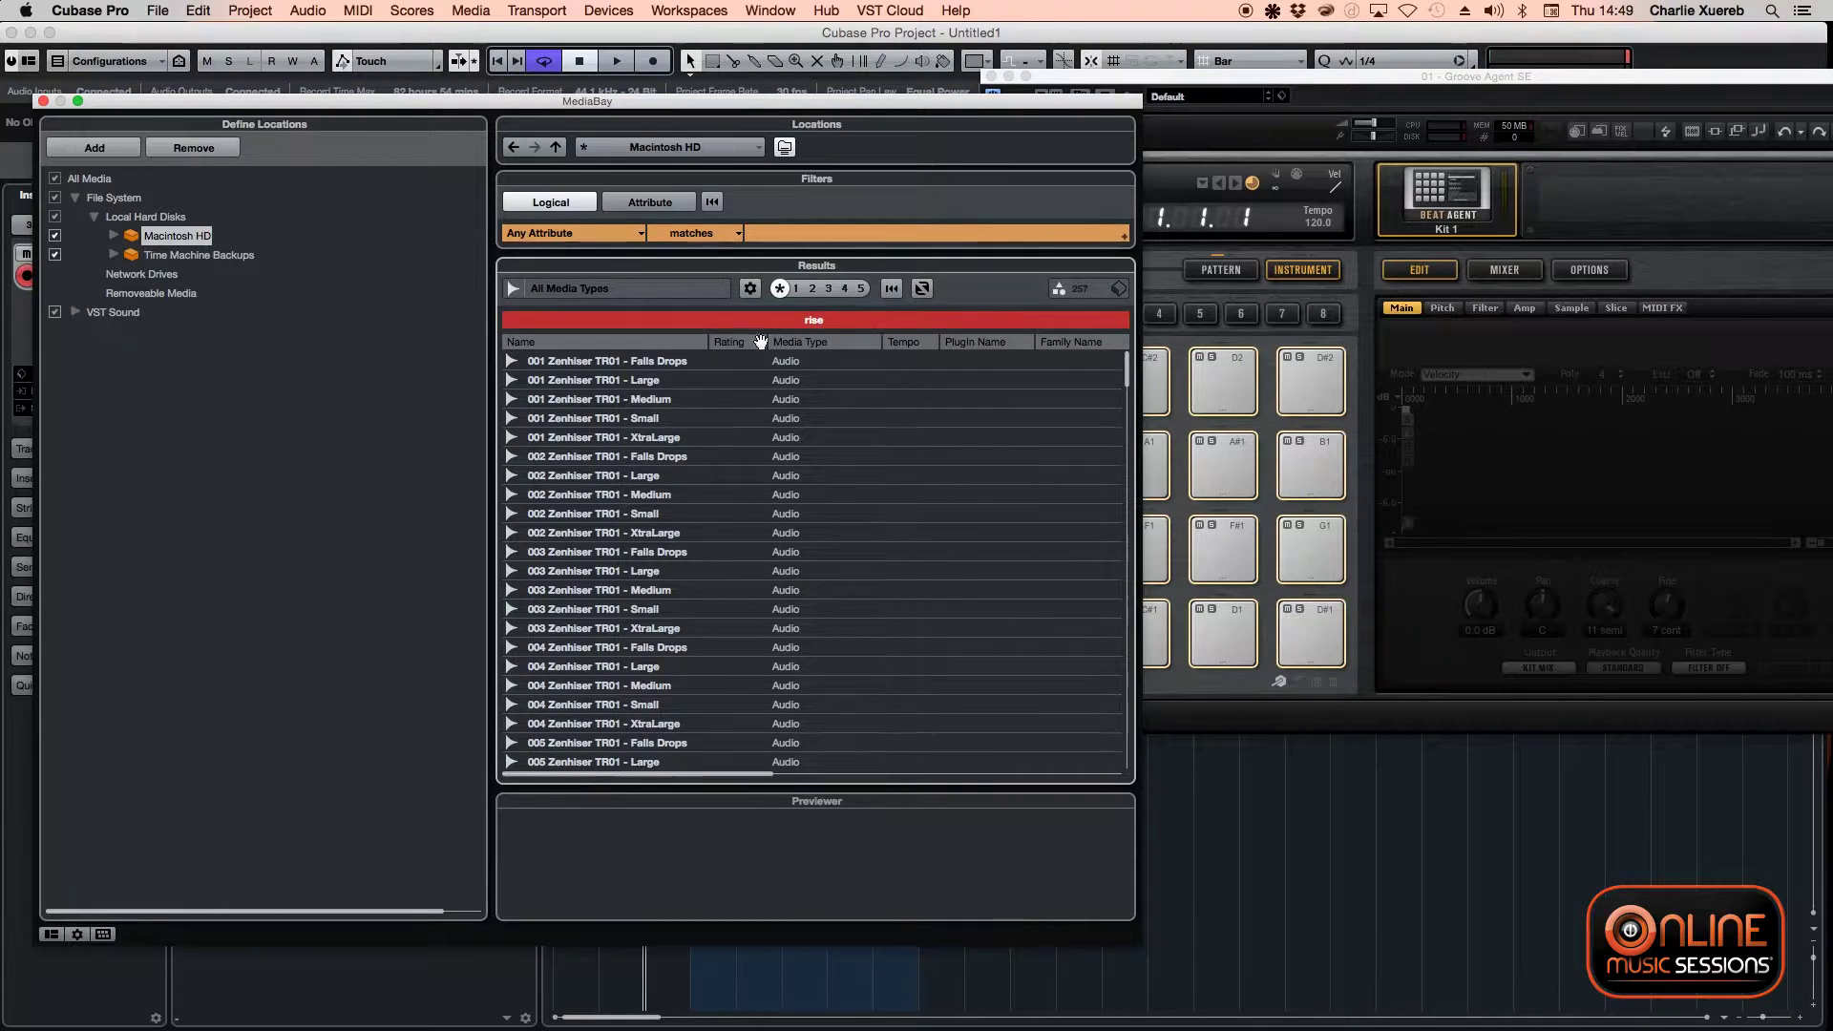
drag(665, 107, 667, 105)
click(659, 360)
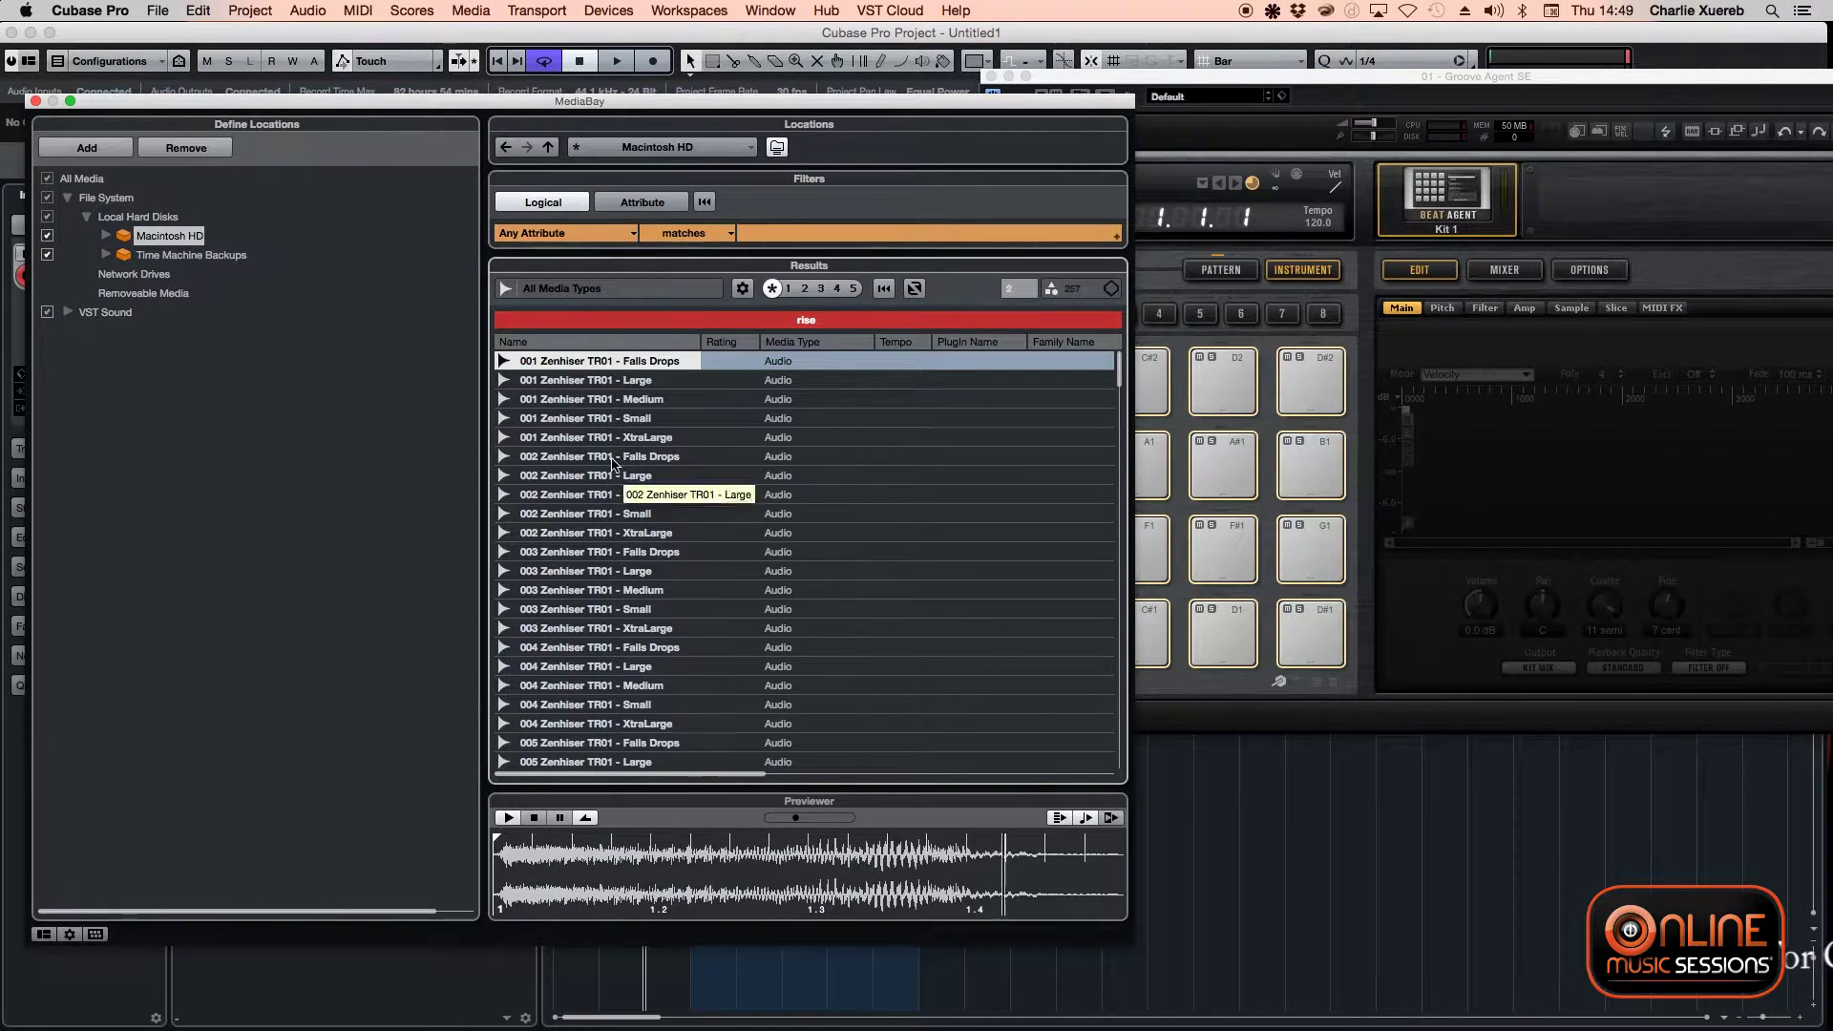
click(617, 381)
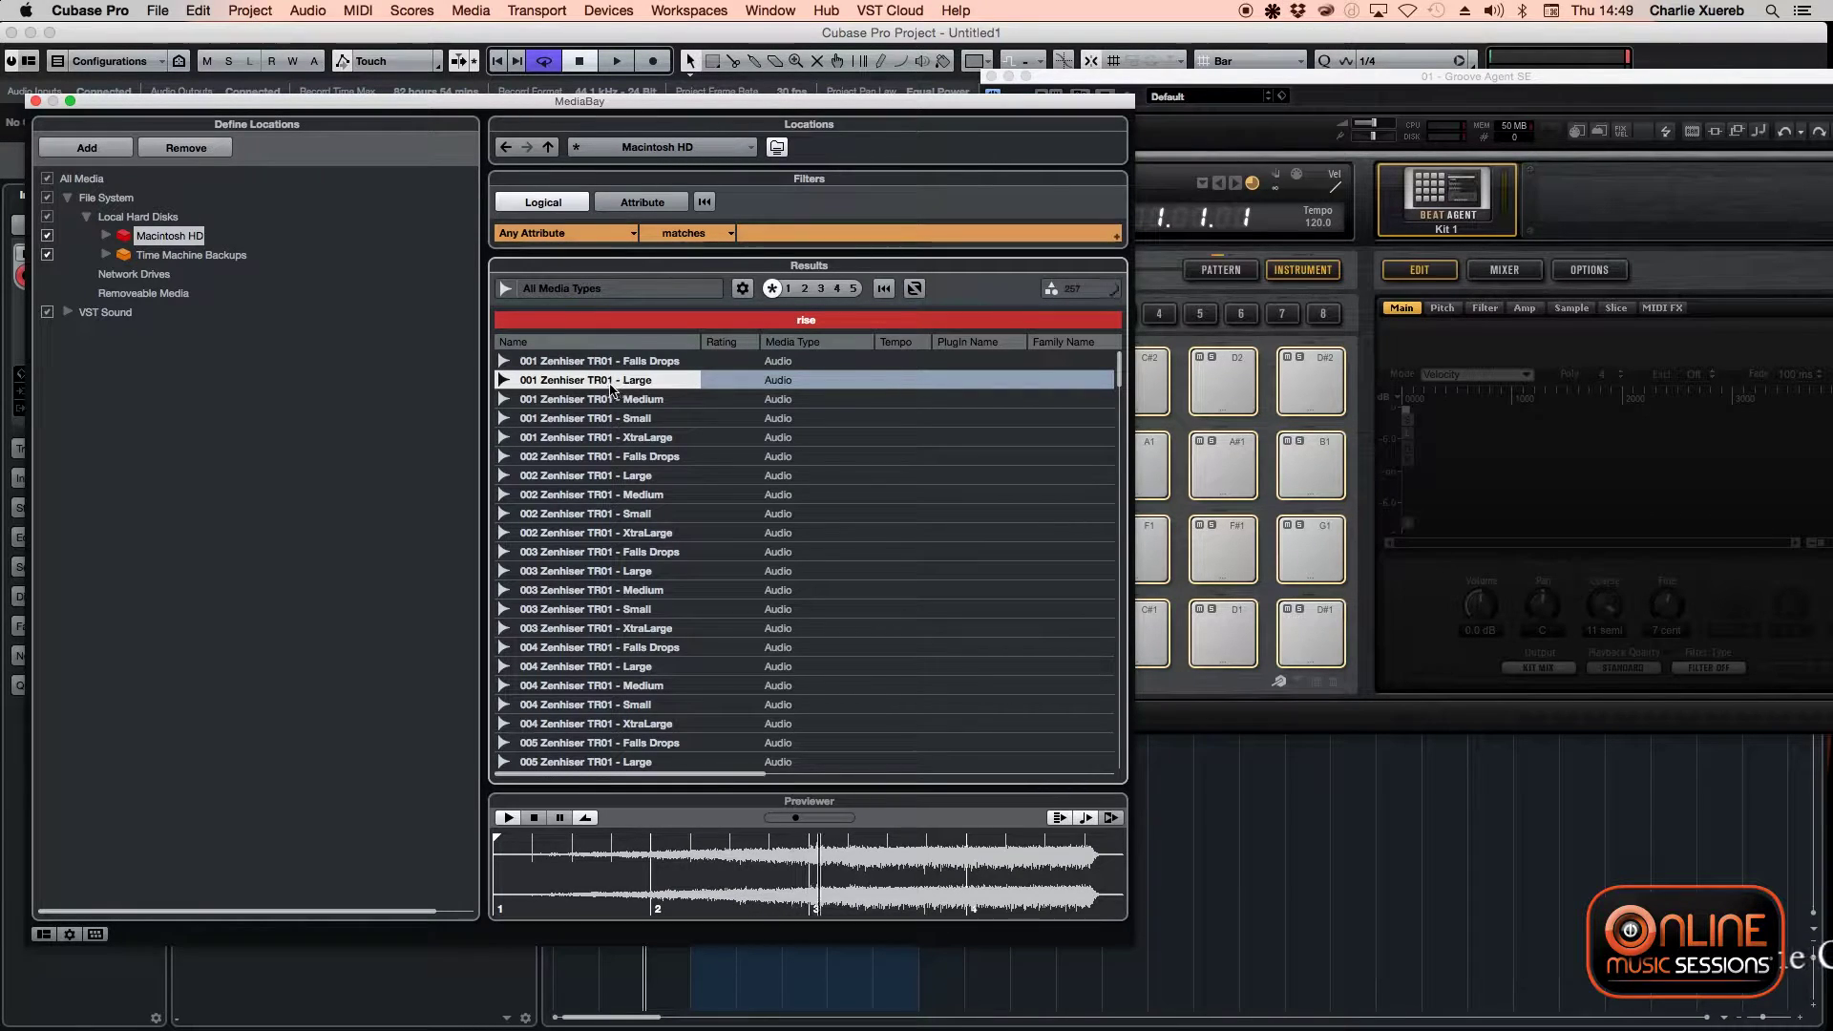
drag(584, 382, 1041, 630)
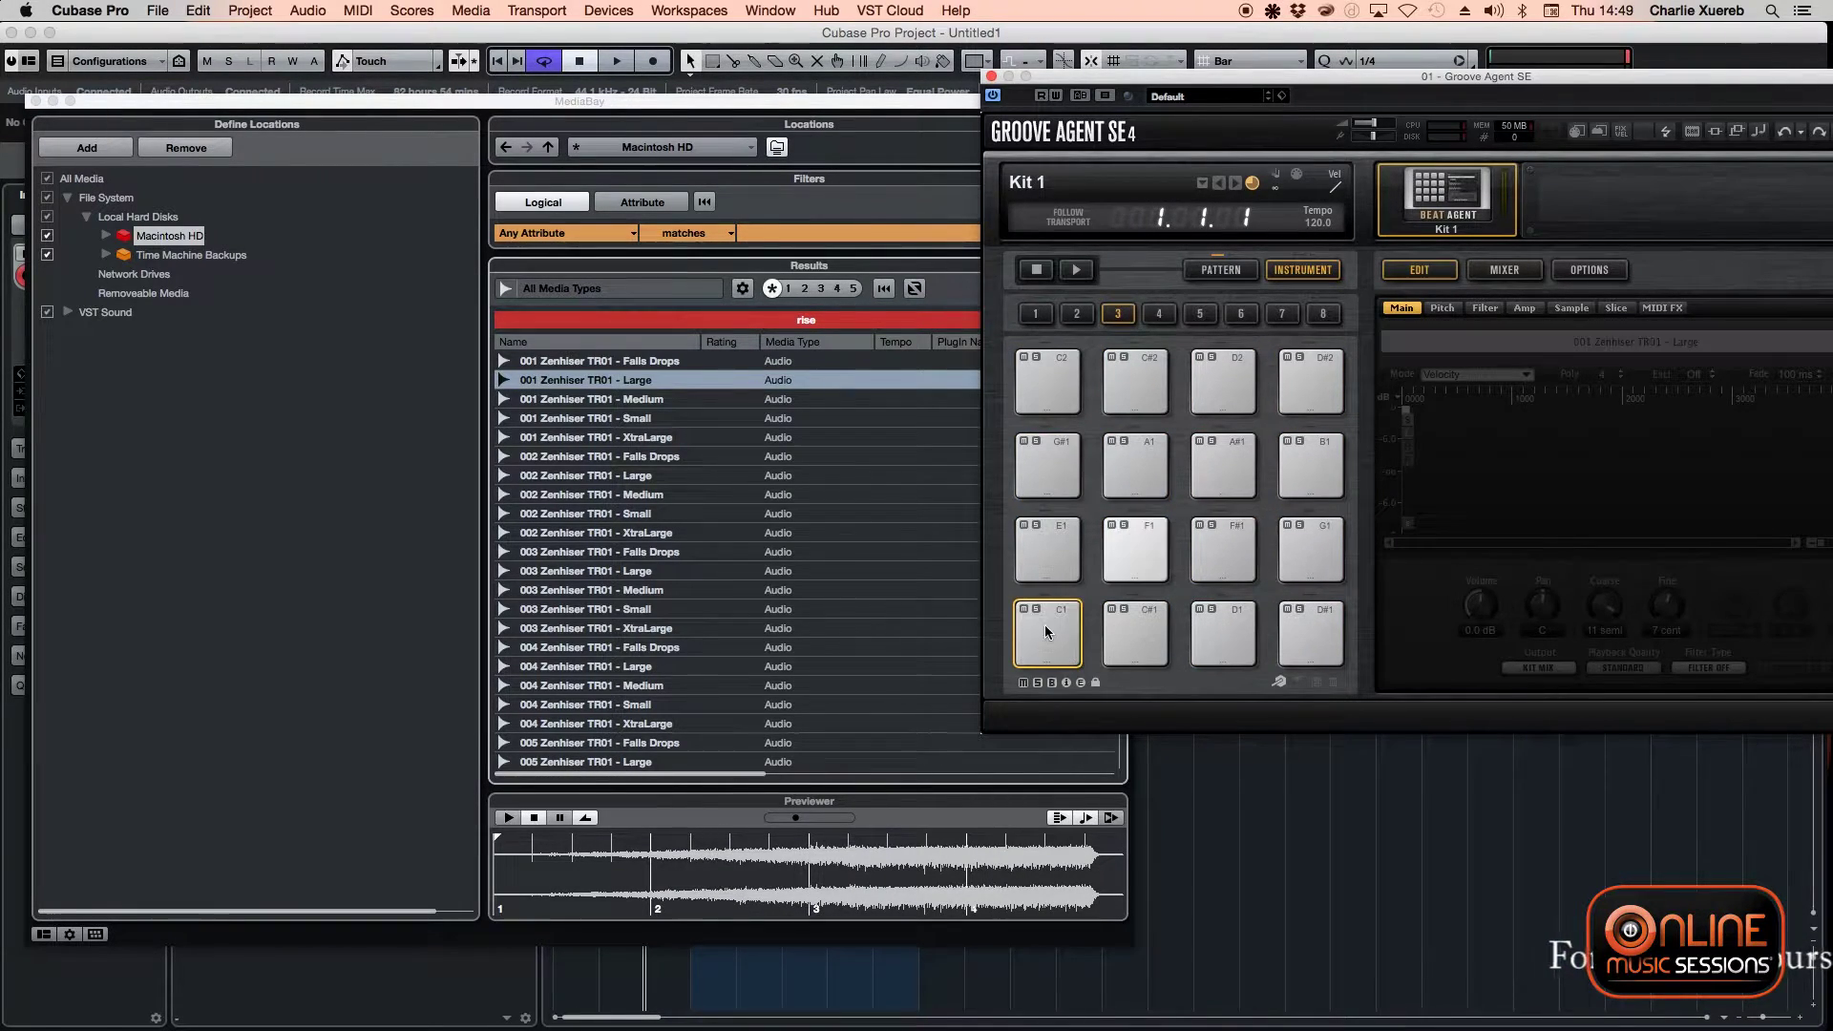
- Load 001 Zenhiser TR01 - Small onto pad C#1 and 002 Zenhiser TR01 - Small onto pad D1
click(634, 423)
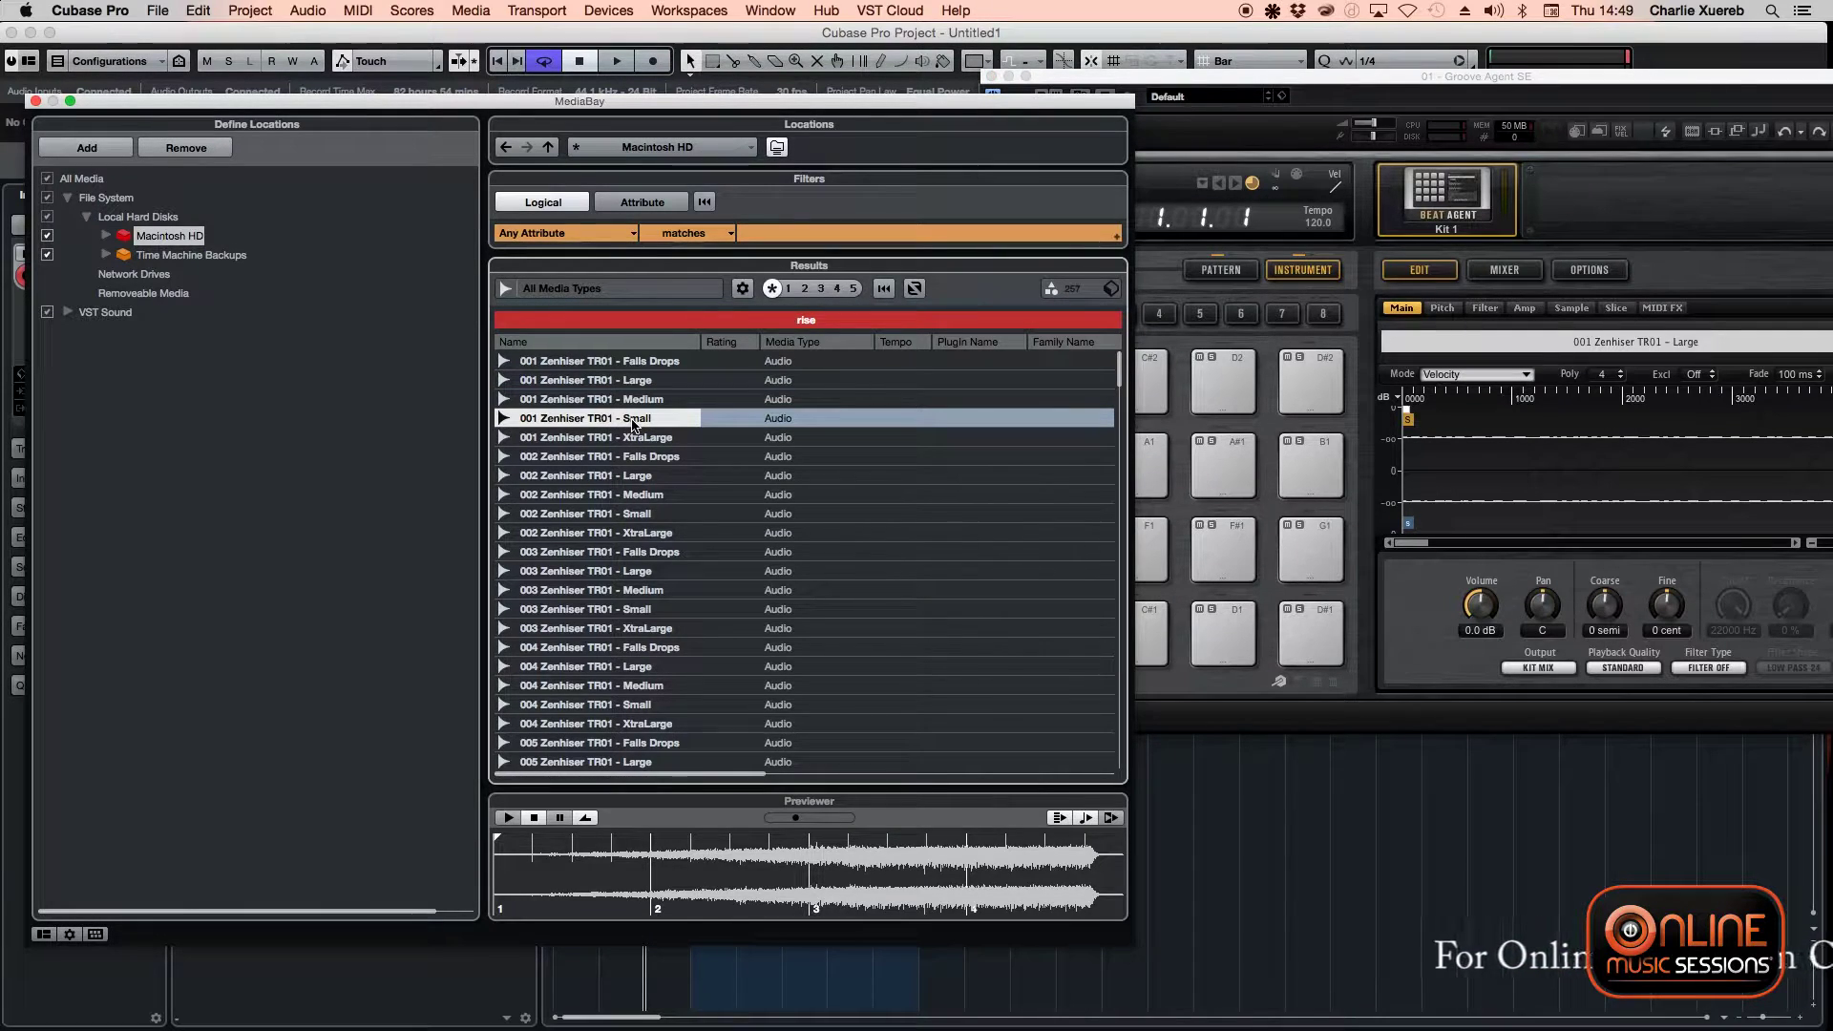
drag(635, 423, 1136, 654)
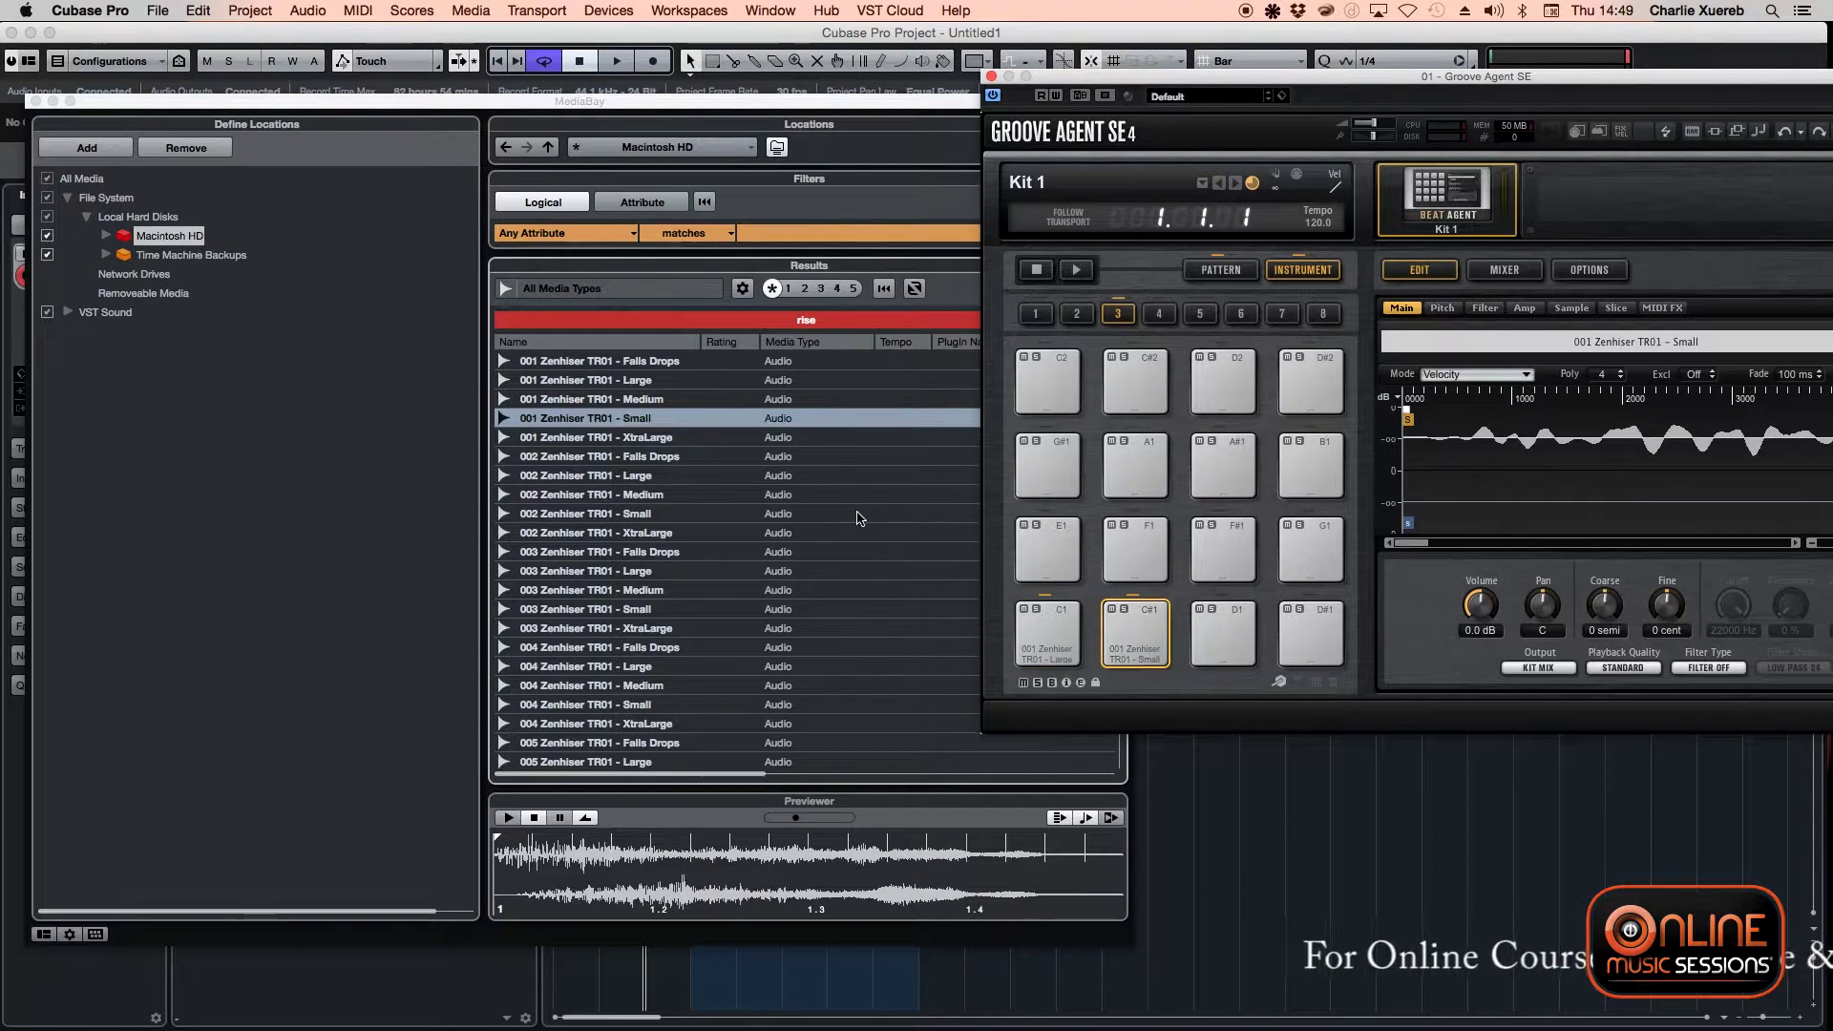
click(657, 458)
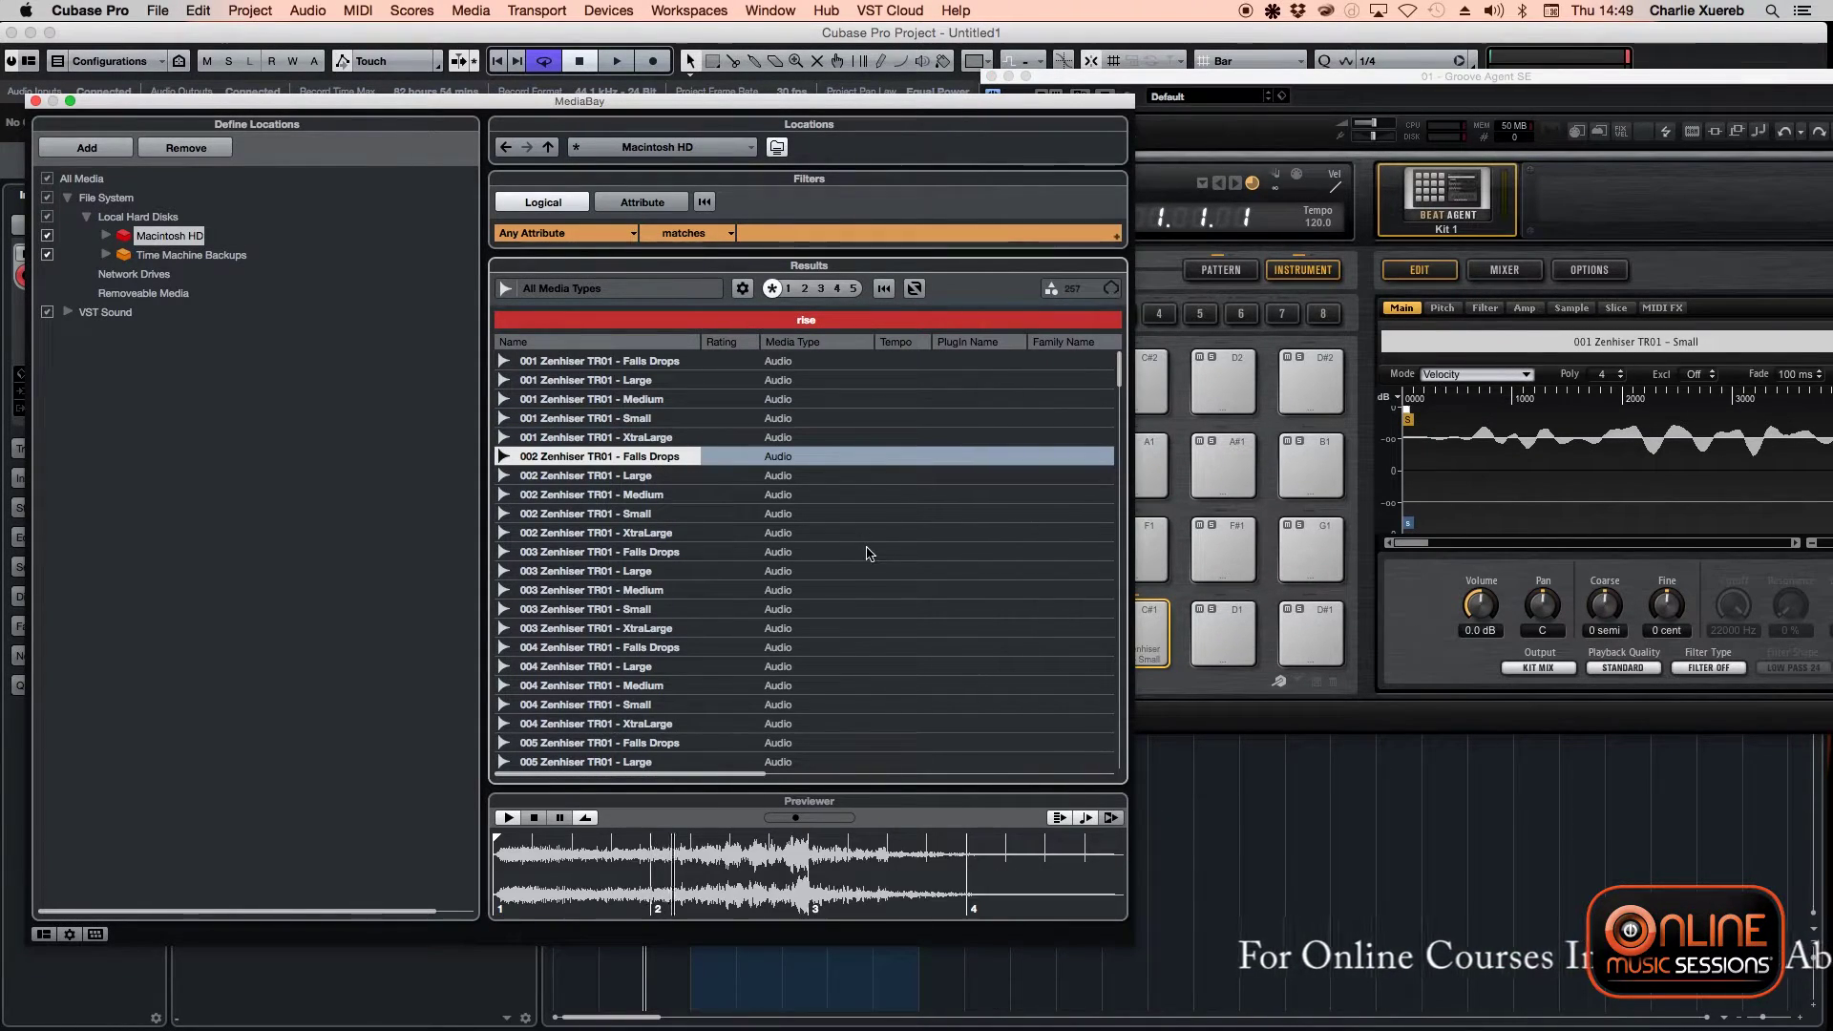
click(659, 495)
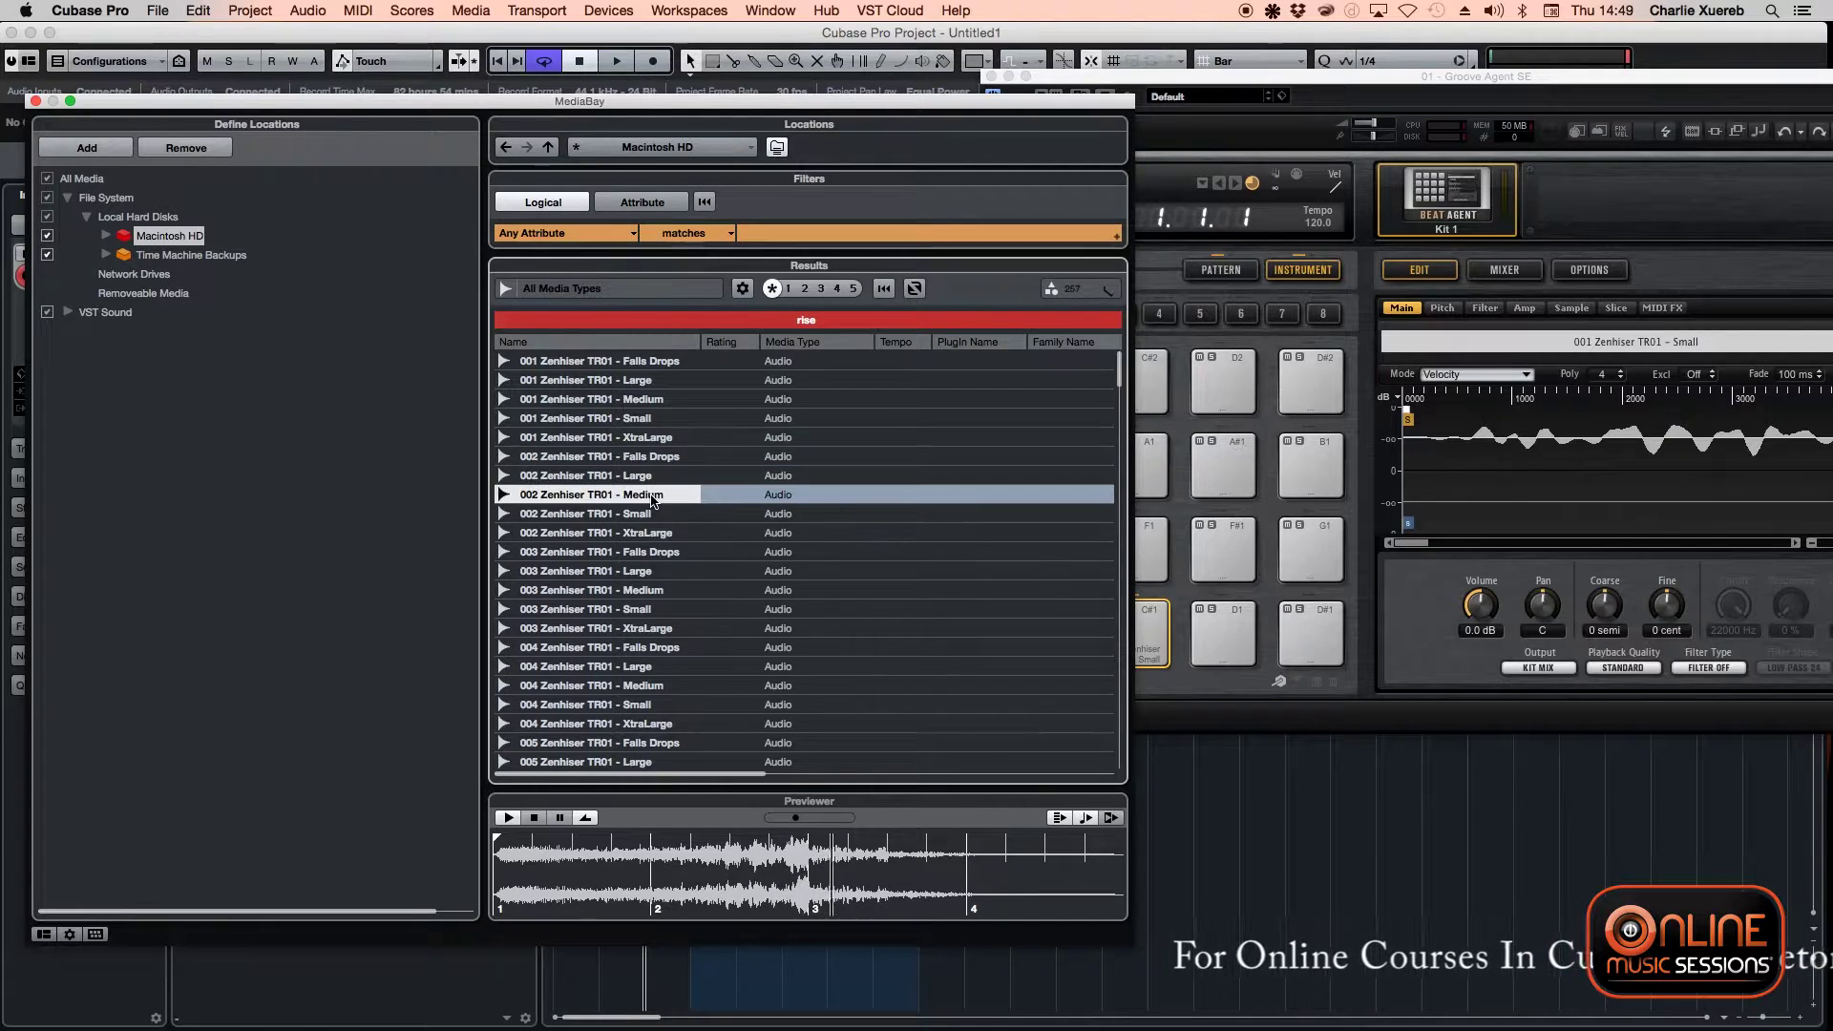
click(639, 514)
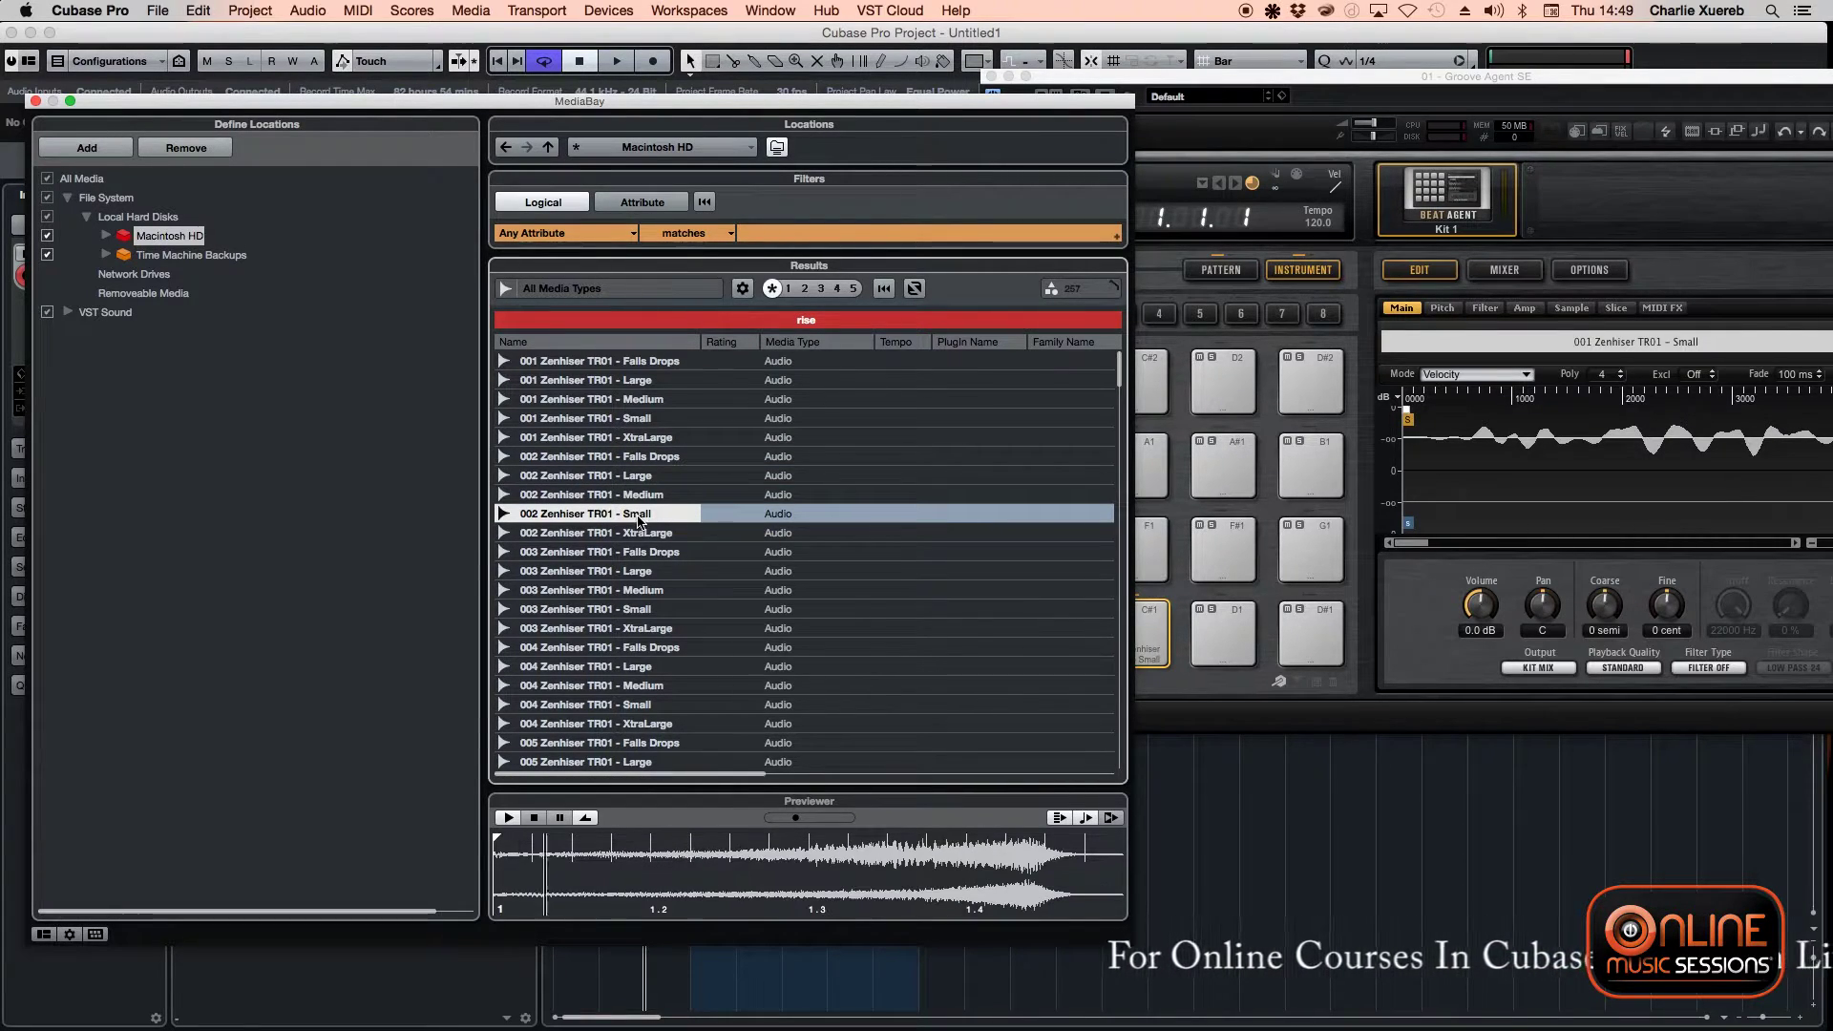
drag(634, 525, 1227, 637)
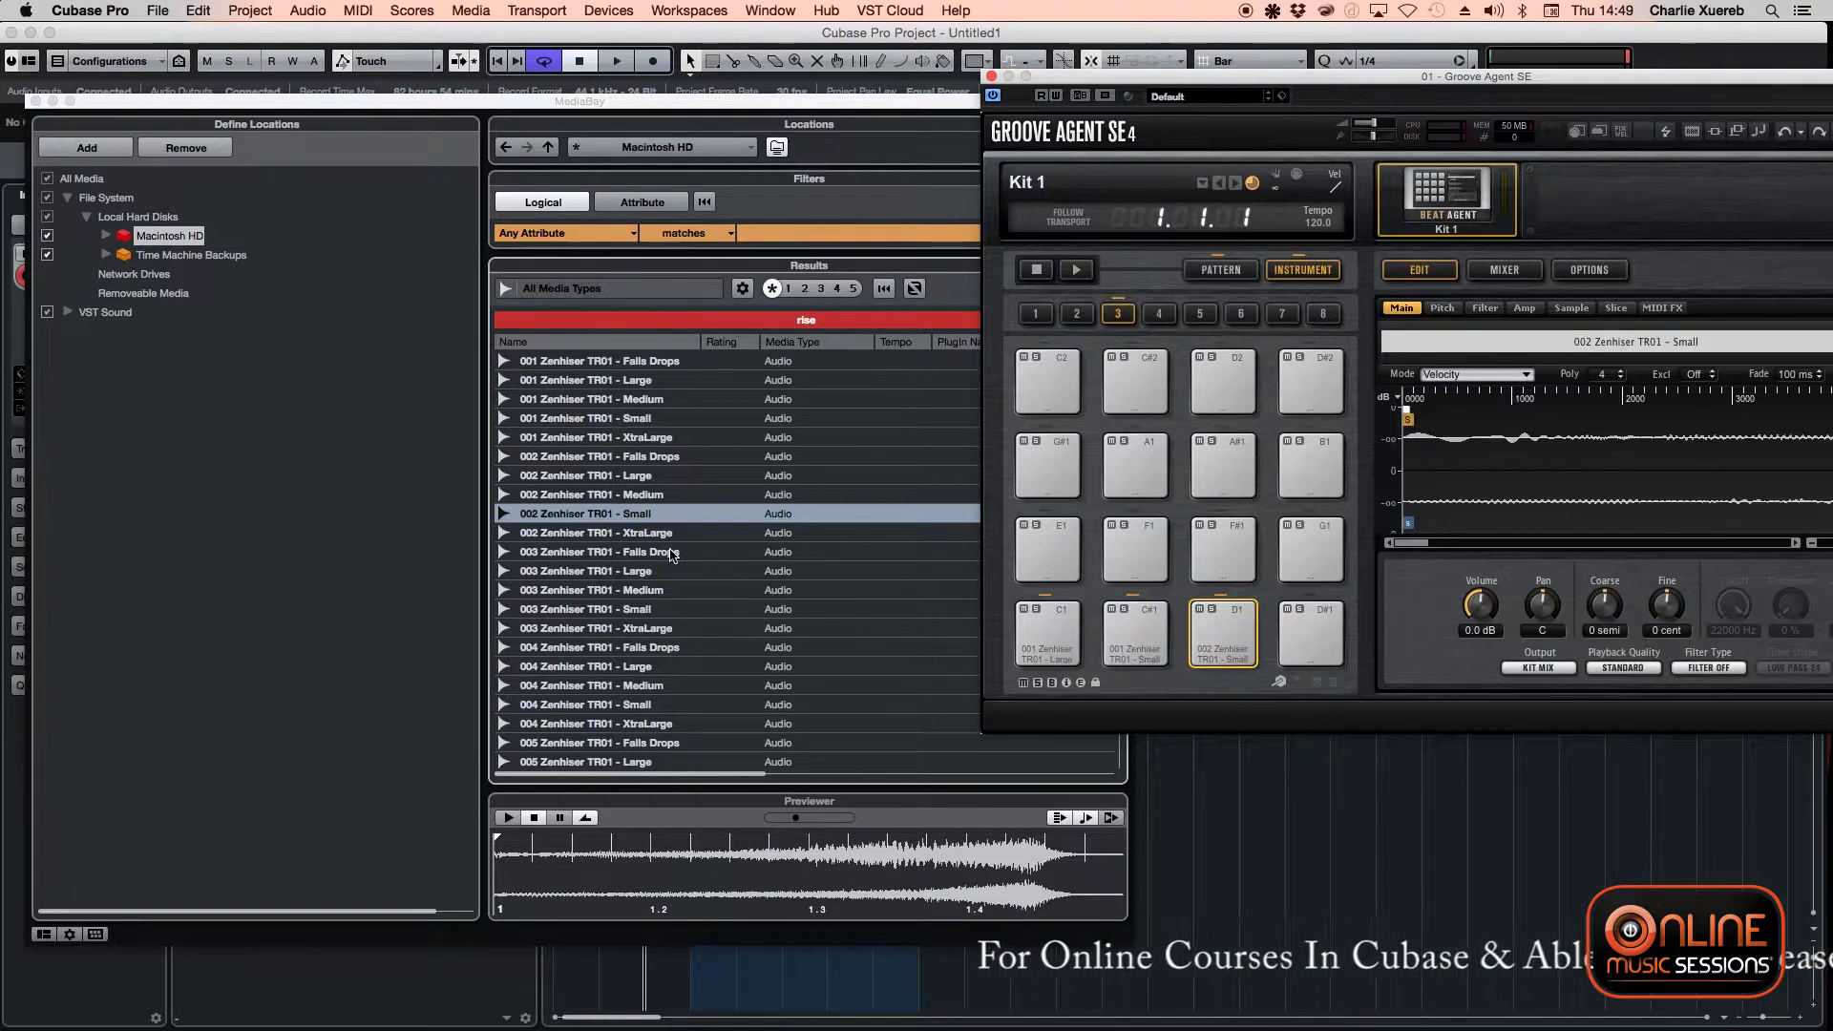
- Audition the 003 and 004 Zenhiser TR01 samples and load 004 Zenhiser TR01 - Medium onto pad D#1
click(609, 572)
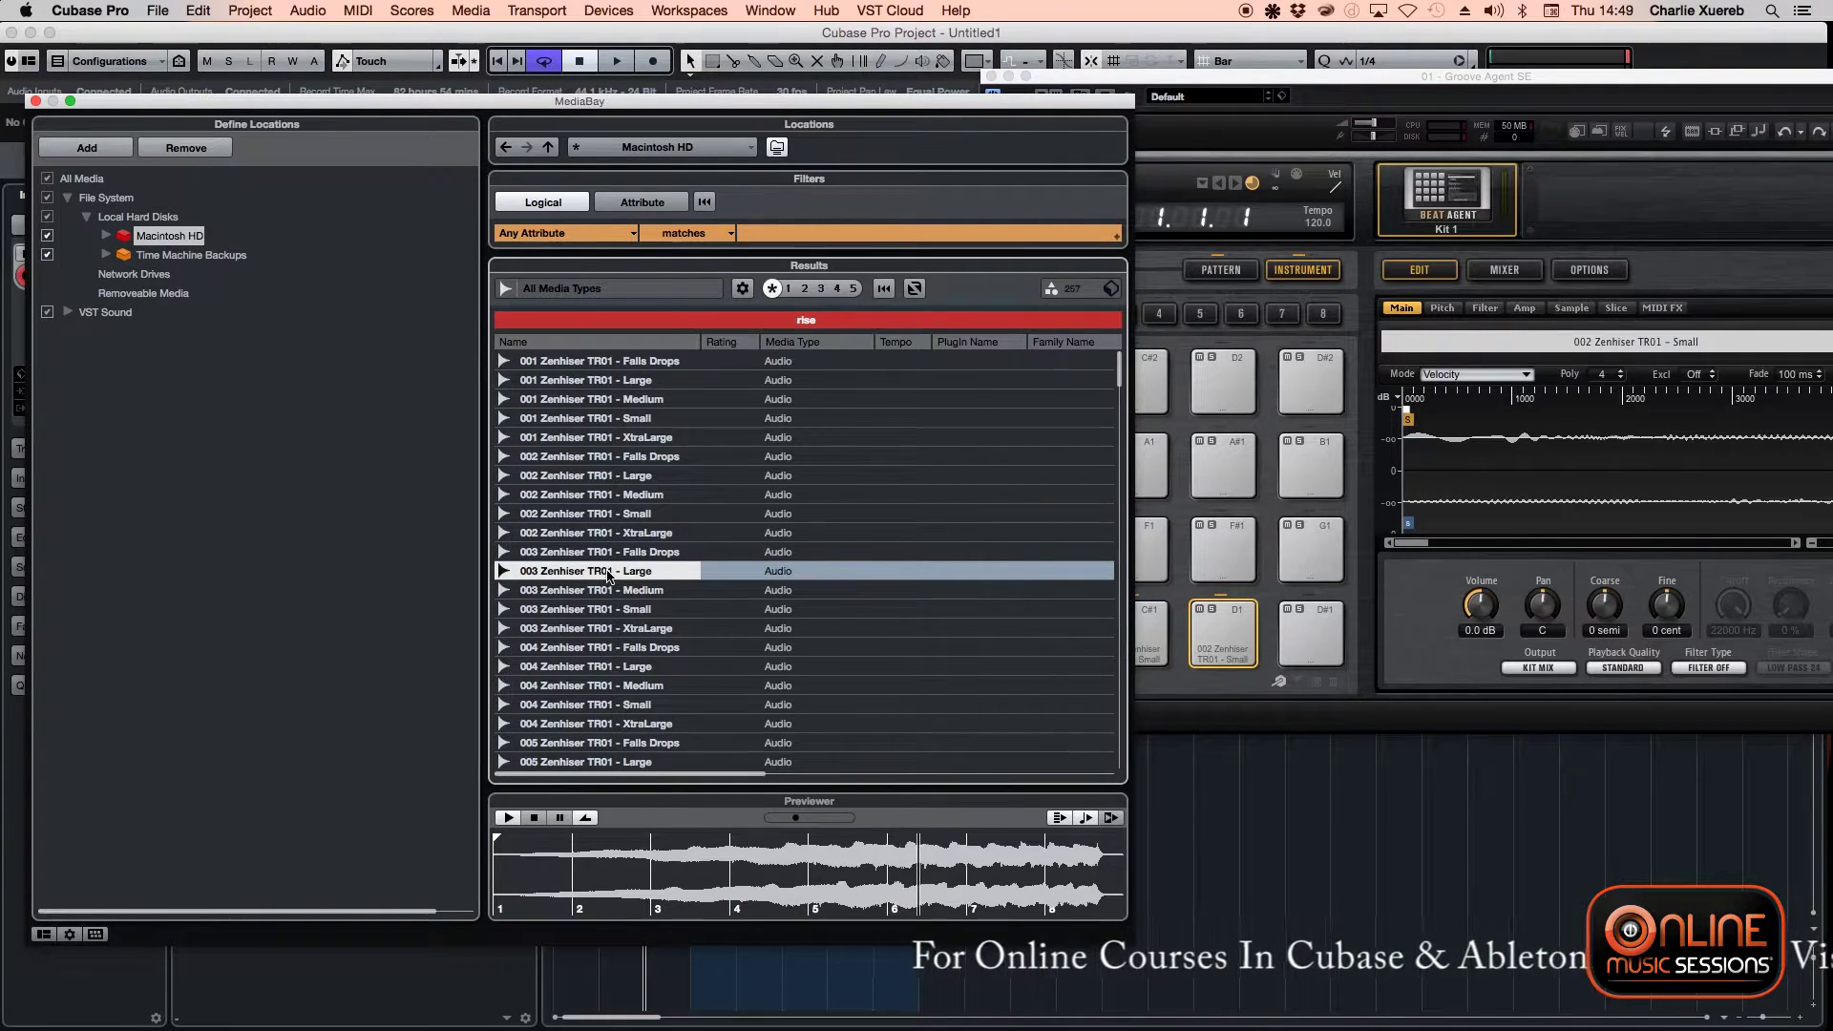
click(610, 591)
click(612, 611)
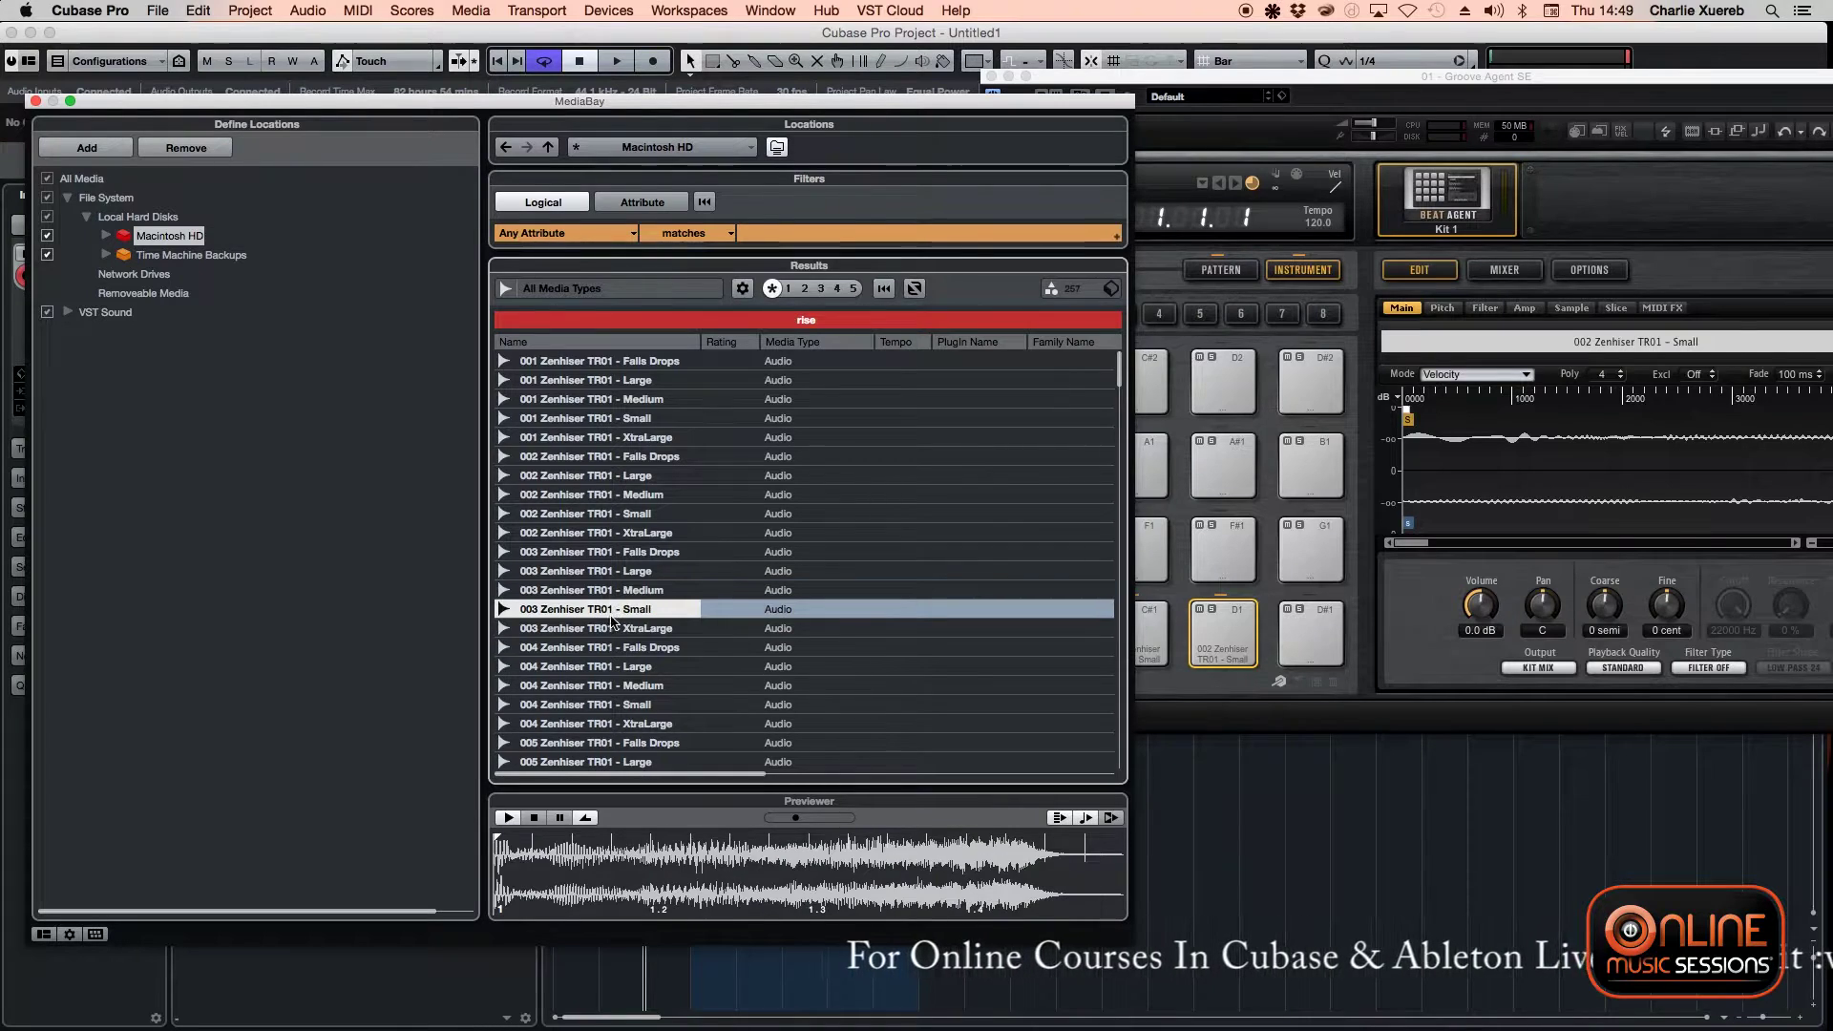
click(605, 648)
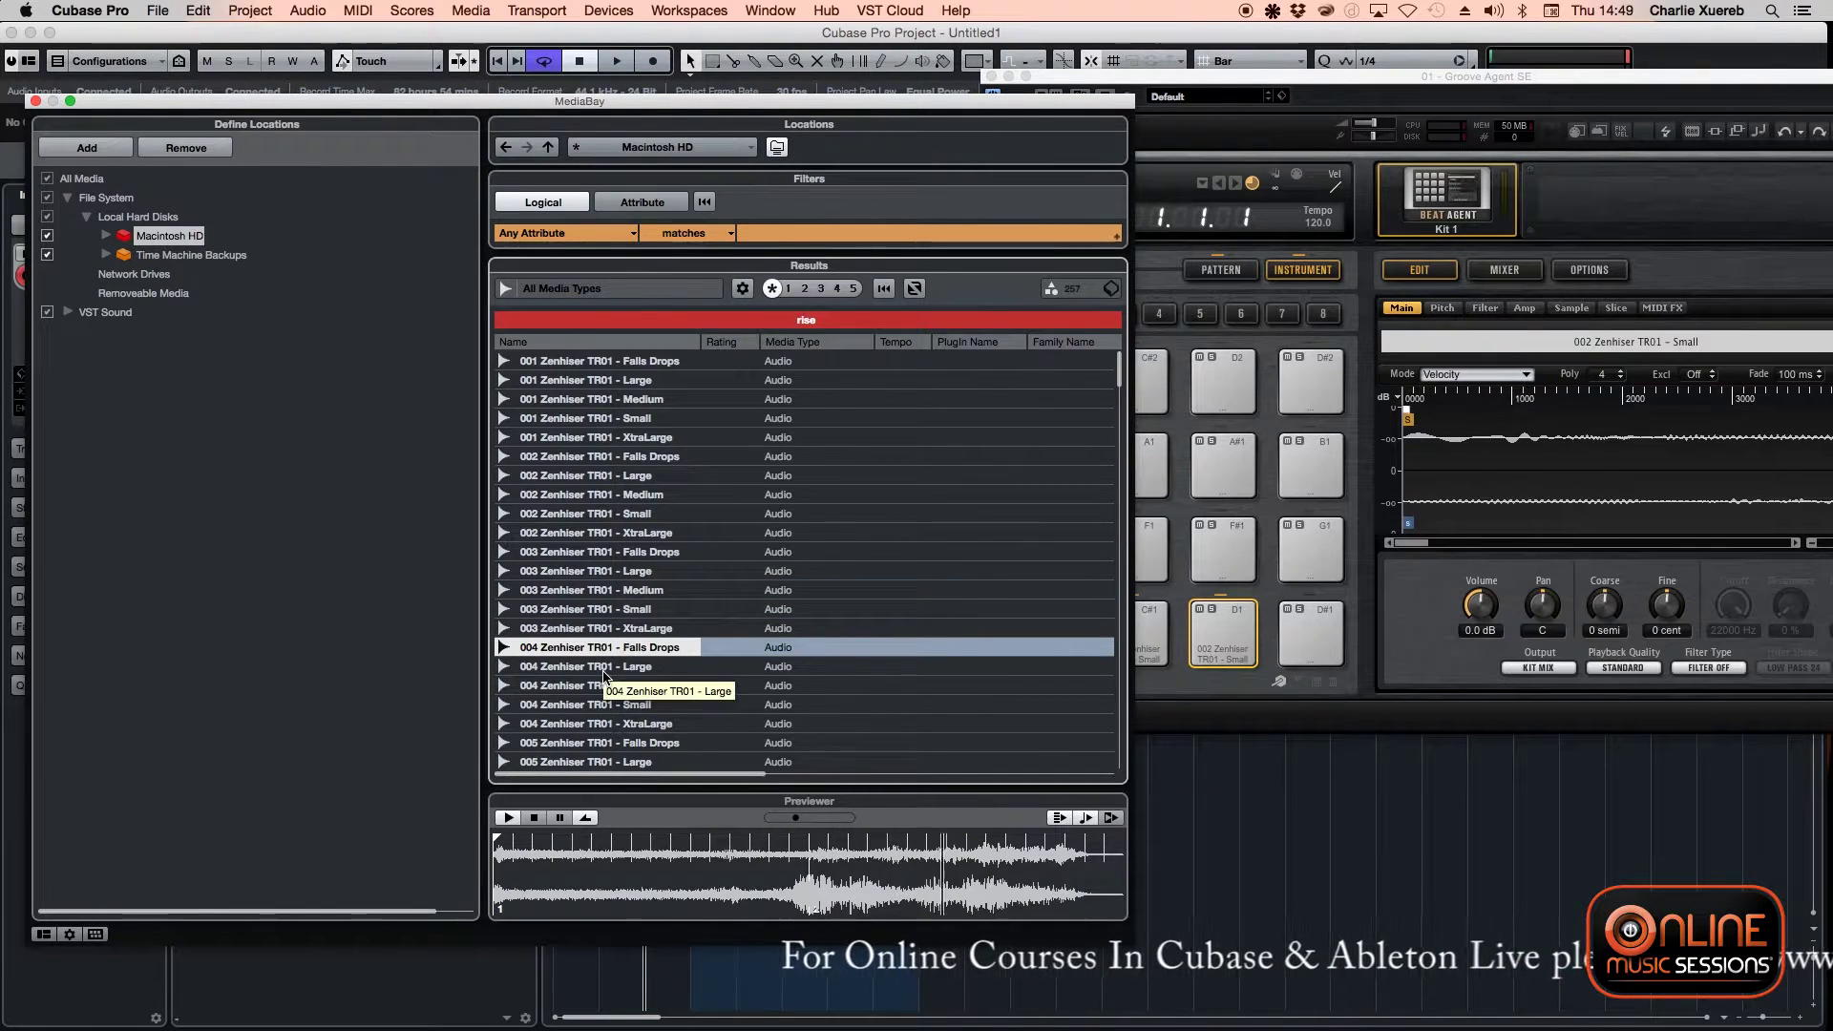
click(605, 667)
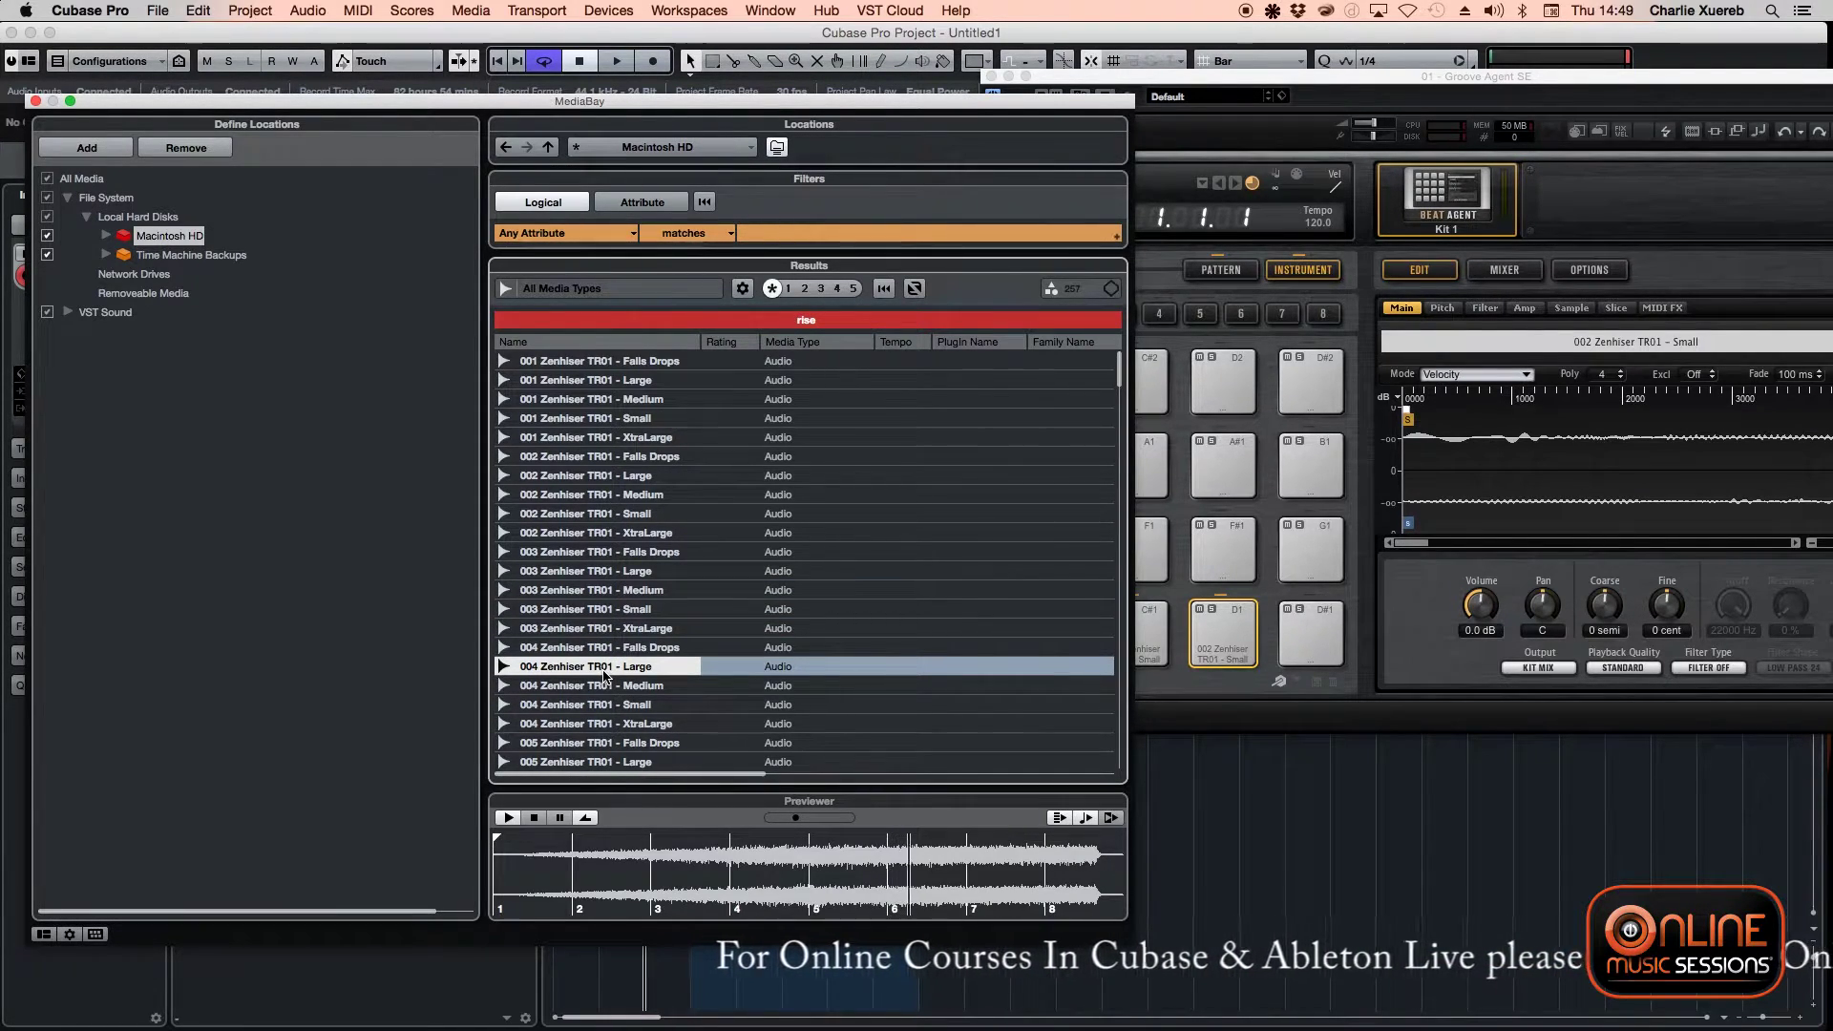
click(603, 686)
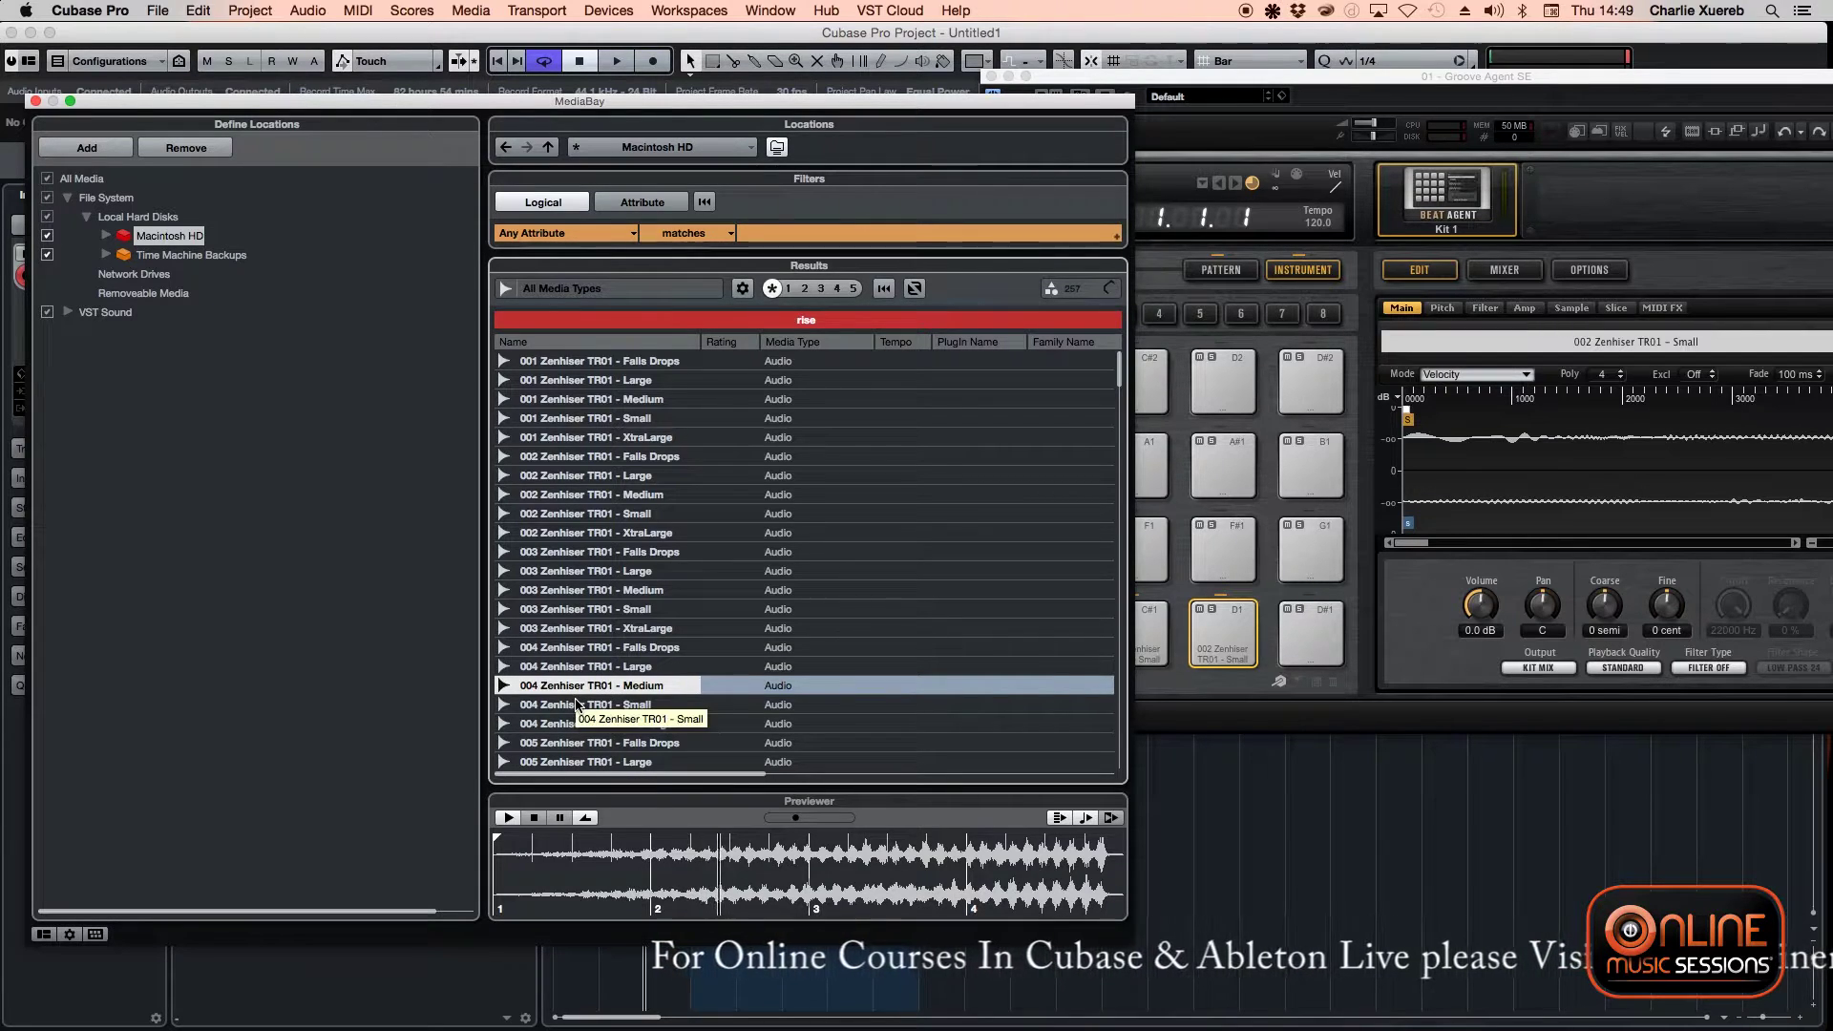
drag(563, 689, 1303, 637)
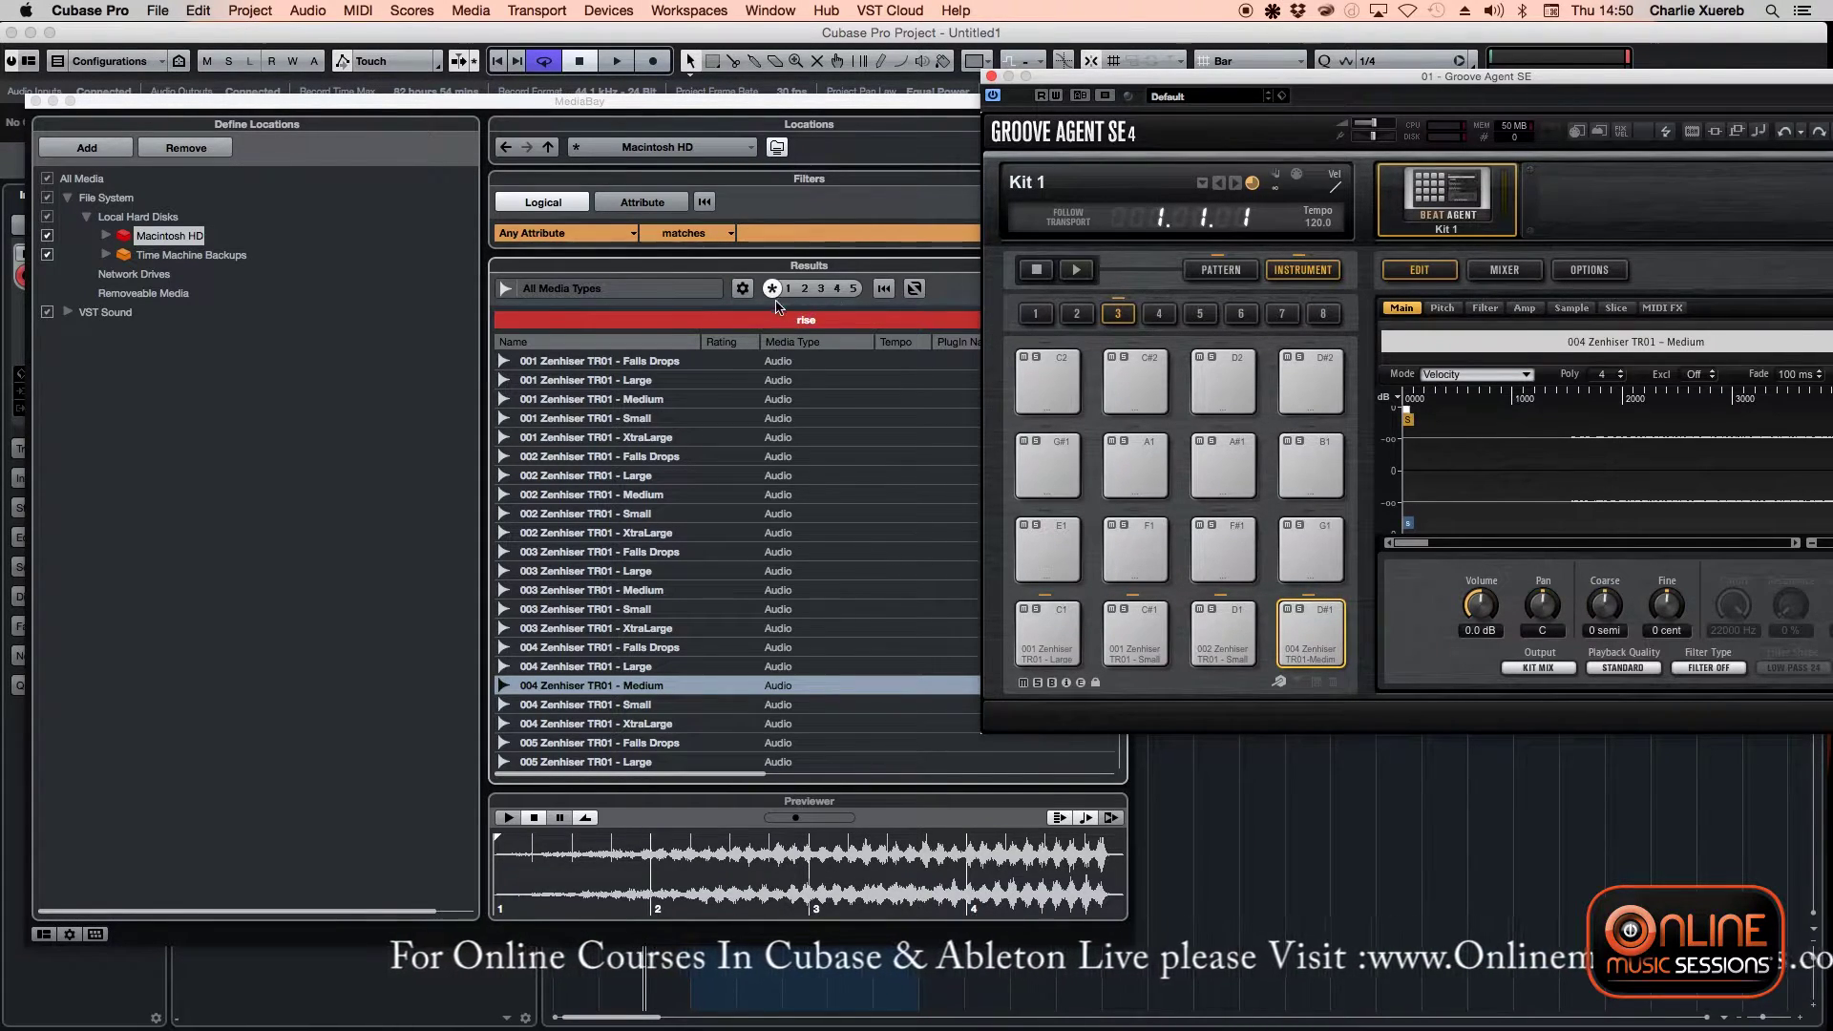
- Search the MediaBay results for "uplifter" and load the second VDUB2 Uplifter 01 sample onto pad E1
click(830, 324)
text(uplifter)
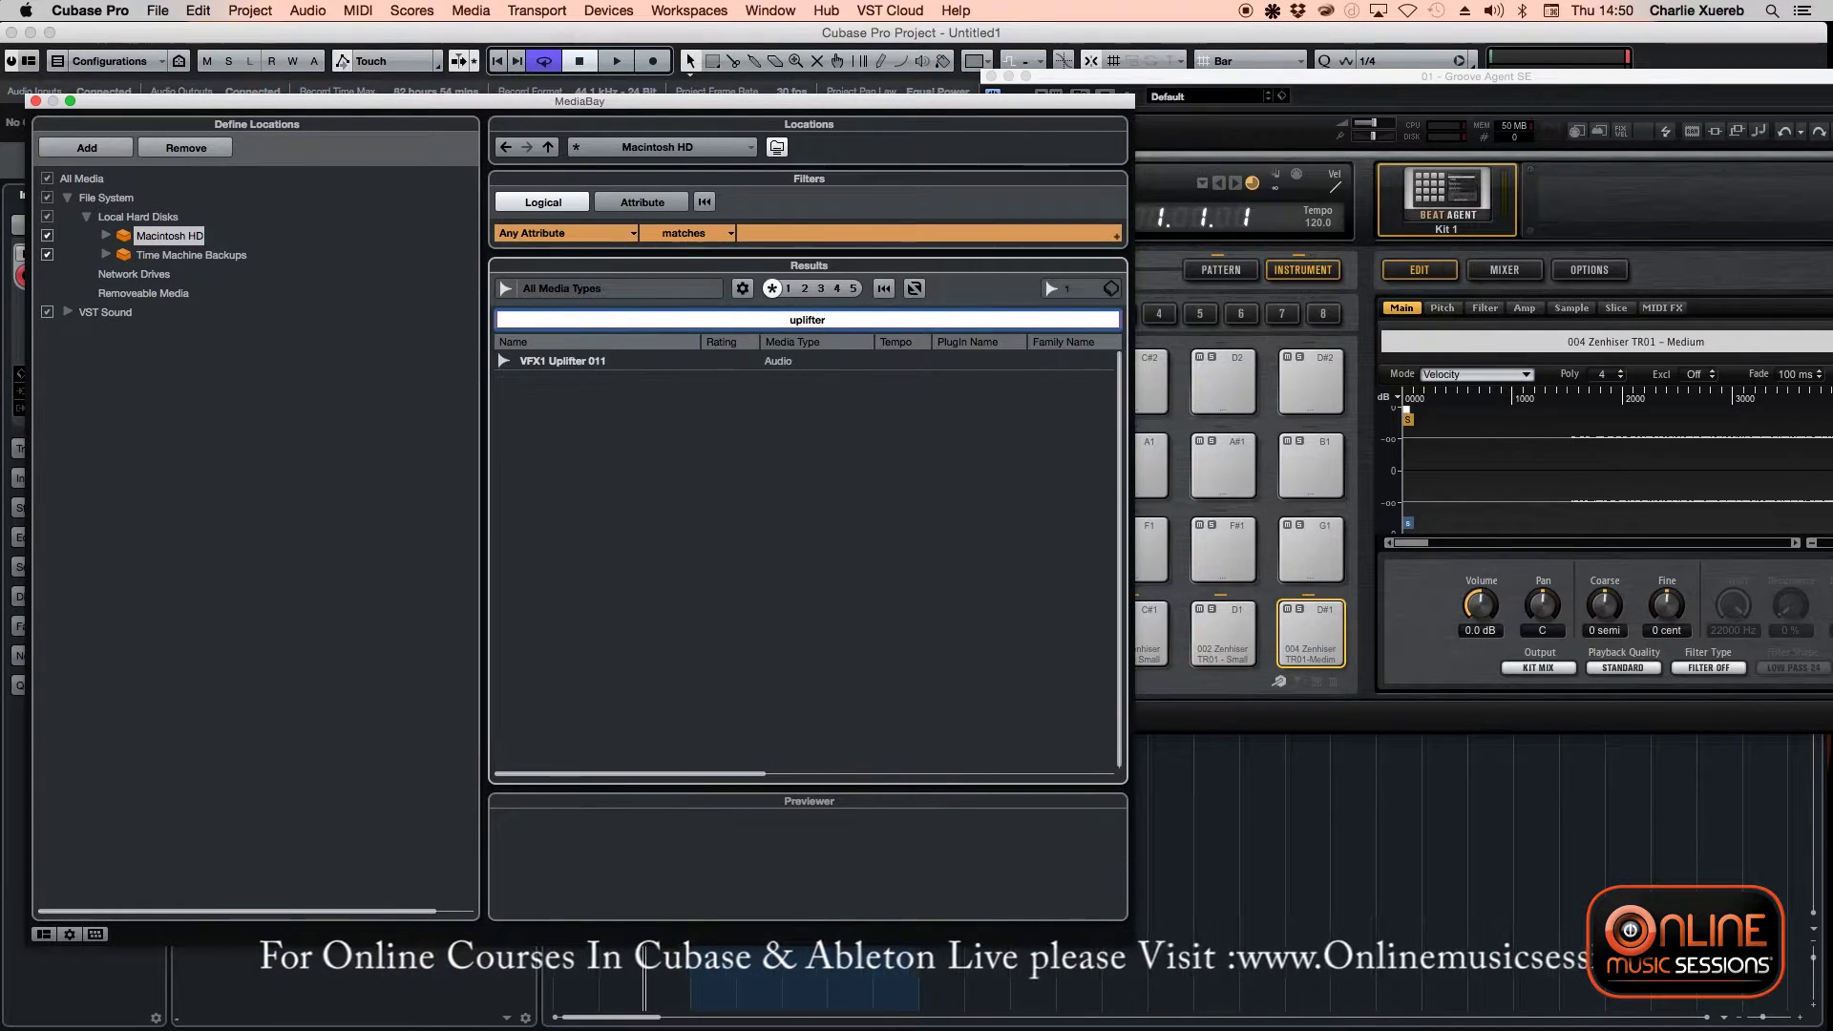
click(548, 458)
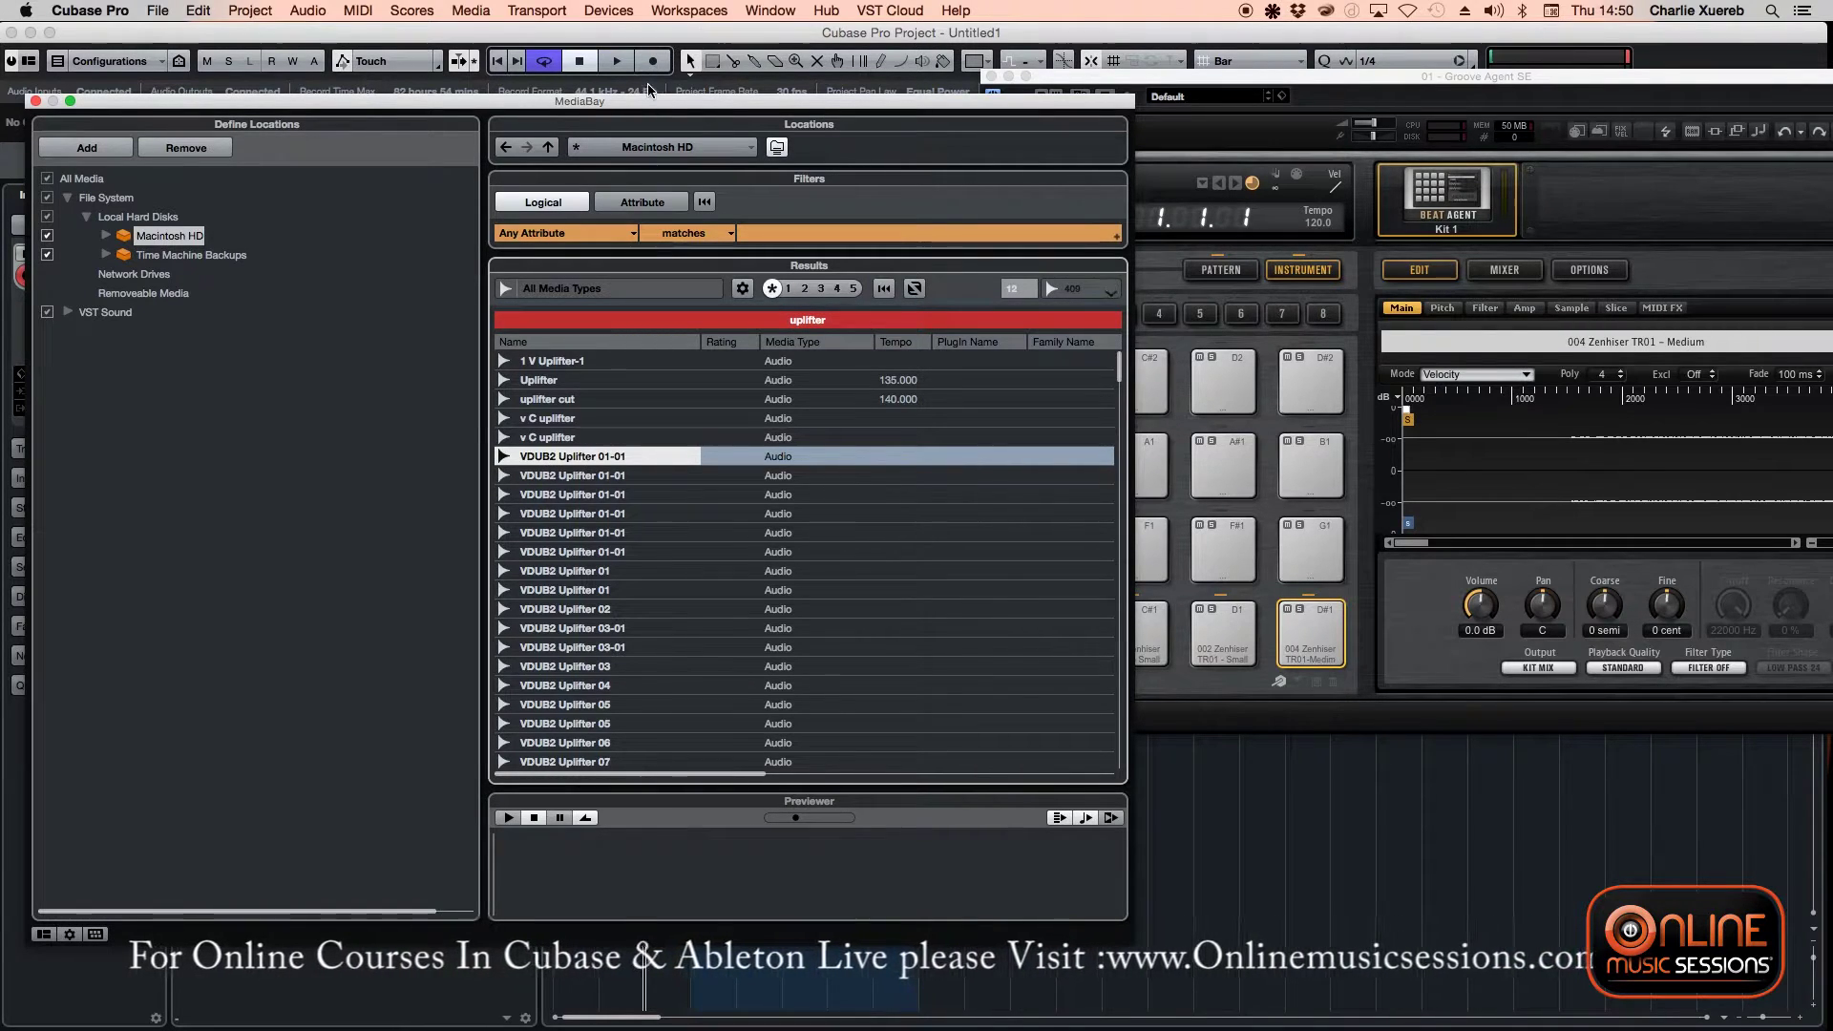
drag(675, 112, 491, 40)
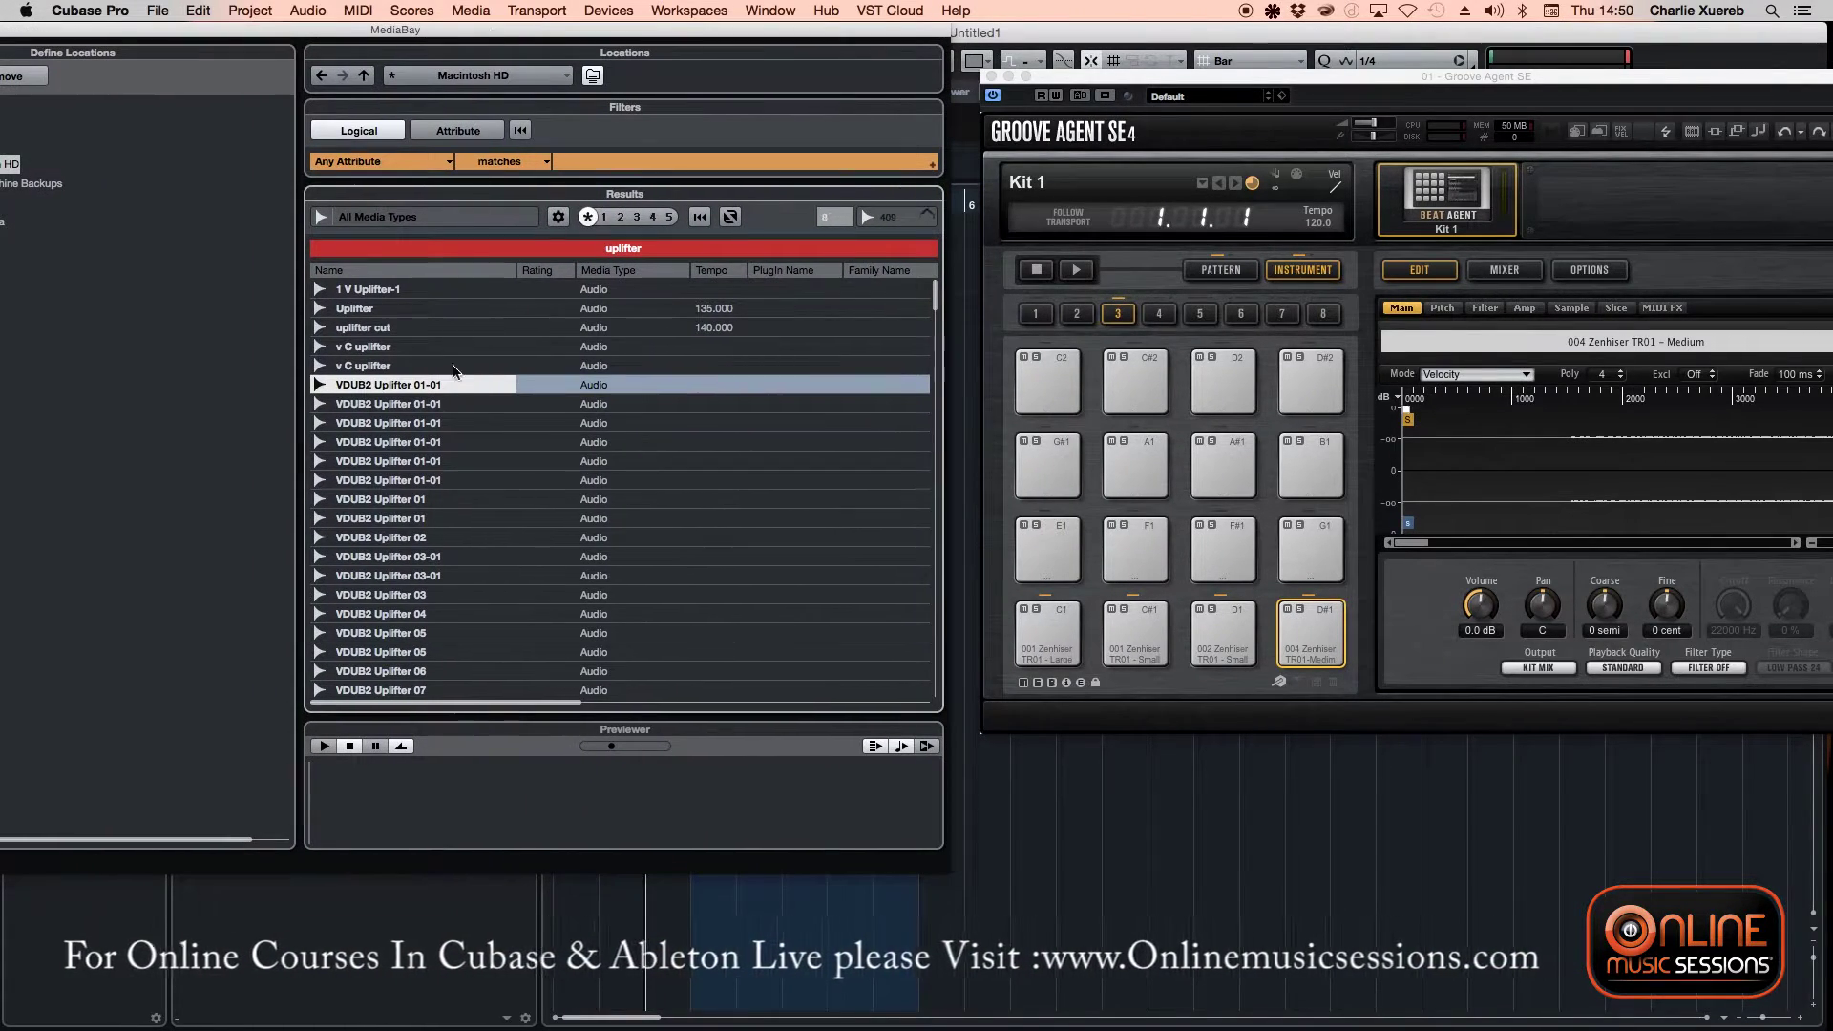
click(387, 520)
drag(387, 520, 1048, 550)
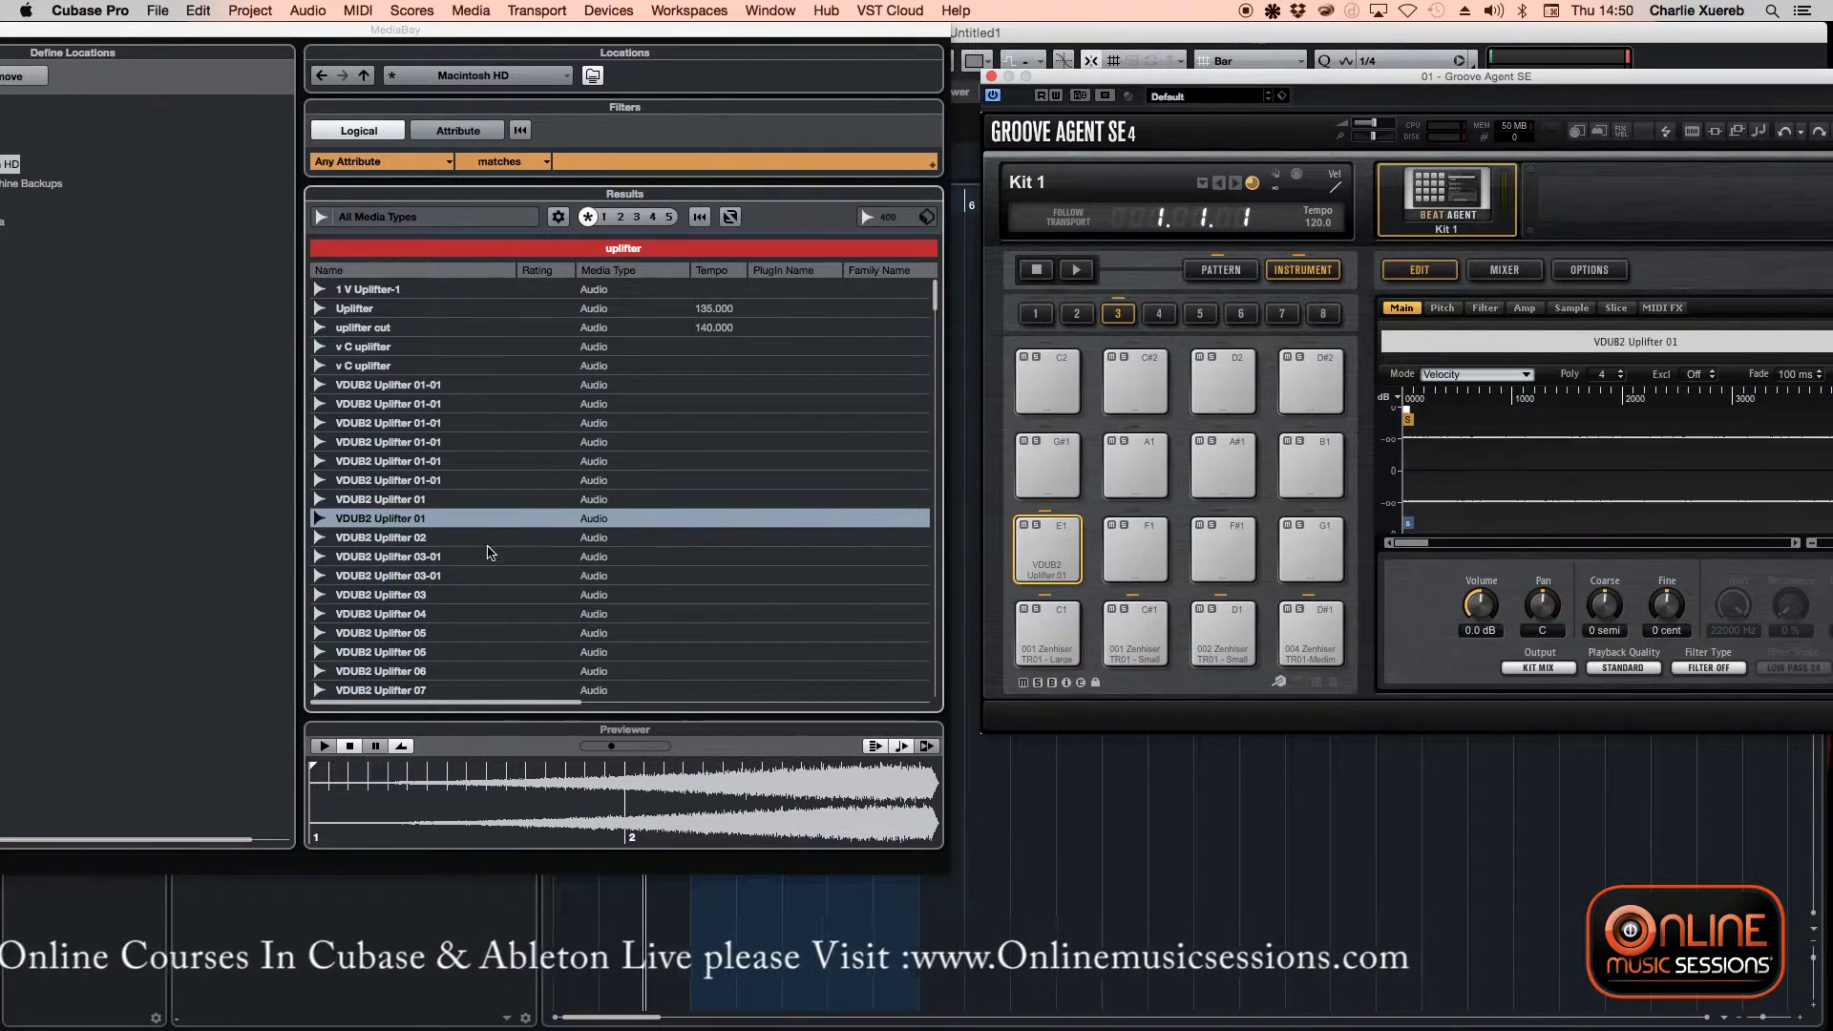
- Audition VDUB2 Uplifter 04 with the preview volume raised slightly, and load it onto pad F1
click(420, 614)
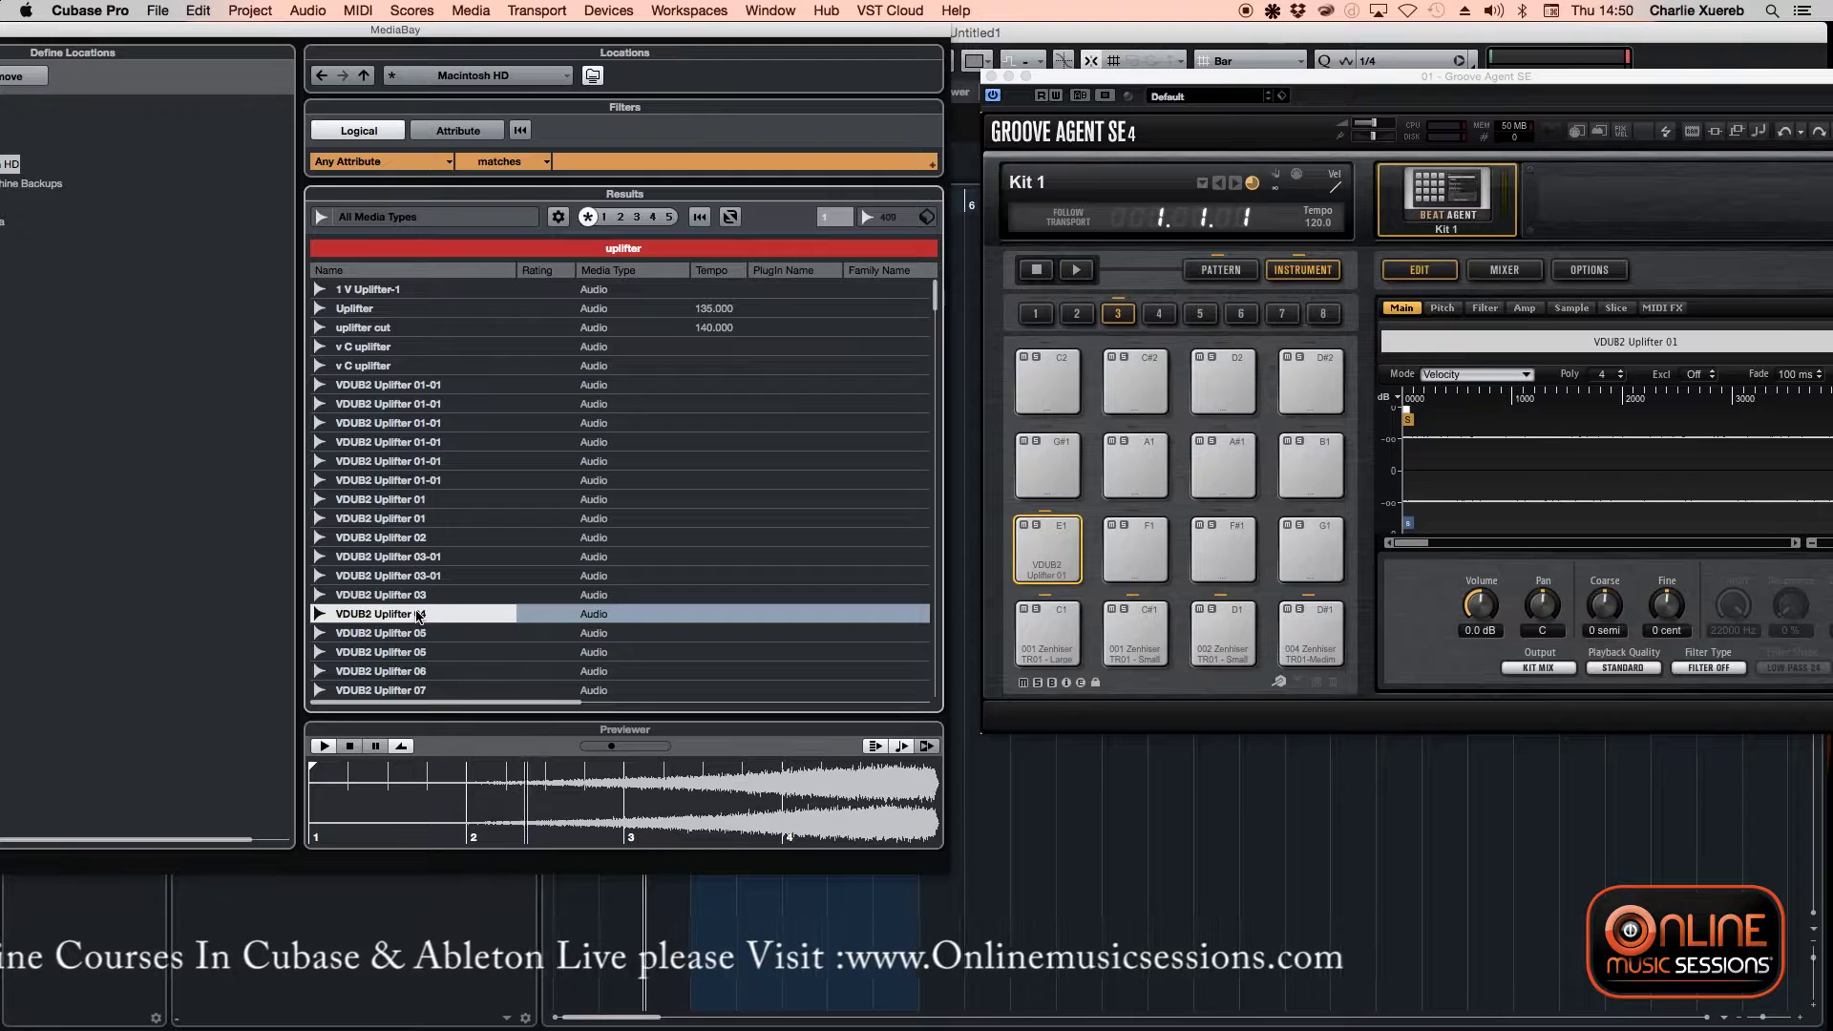
drag(611, 746, 637, 747)
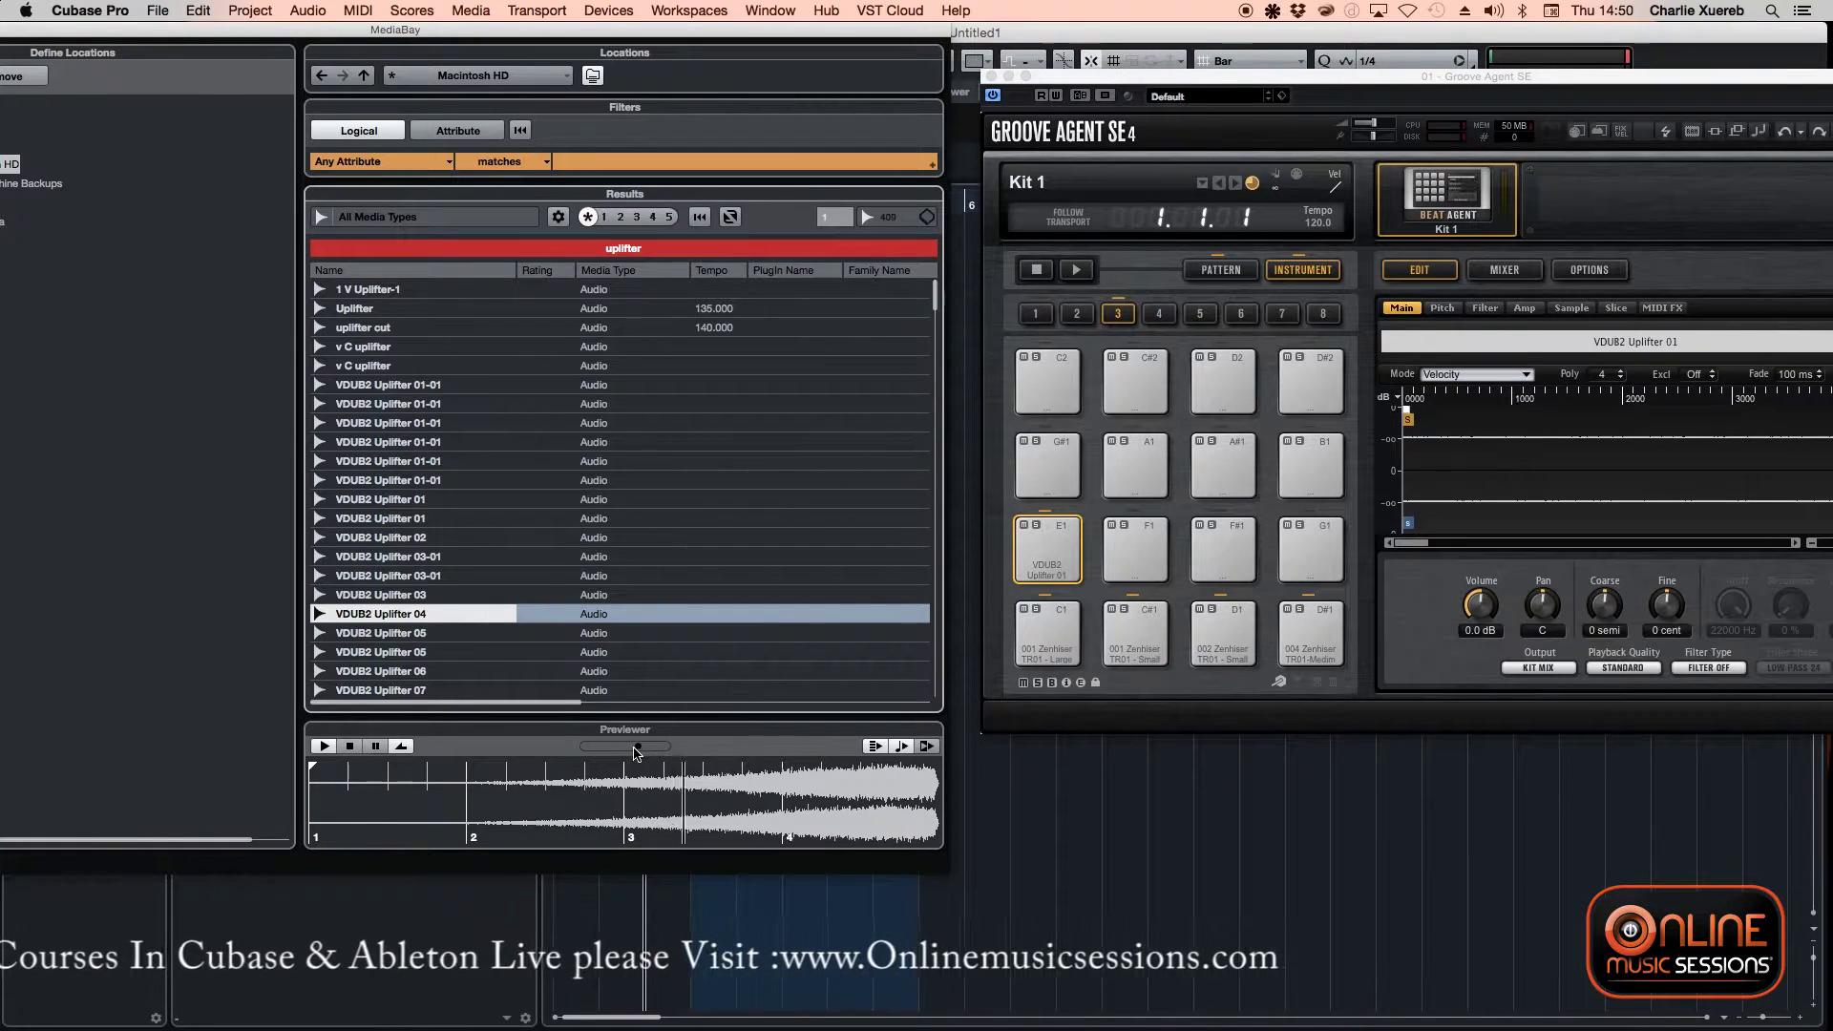
drag(401, 614, 1130, 565)
- Audition both VDUB2 Uplifter 24 samples and load the second one onto pad F#1
scroll(452, 656, down, 7)
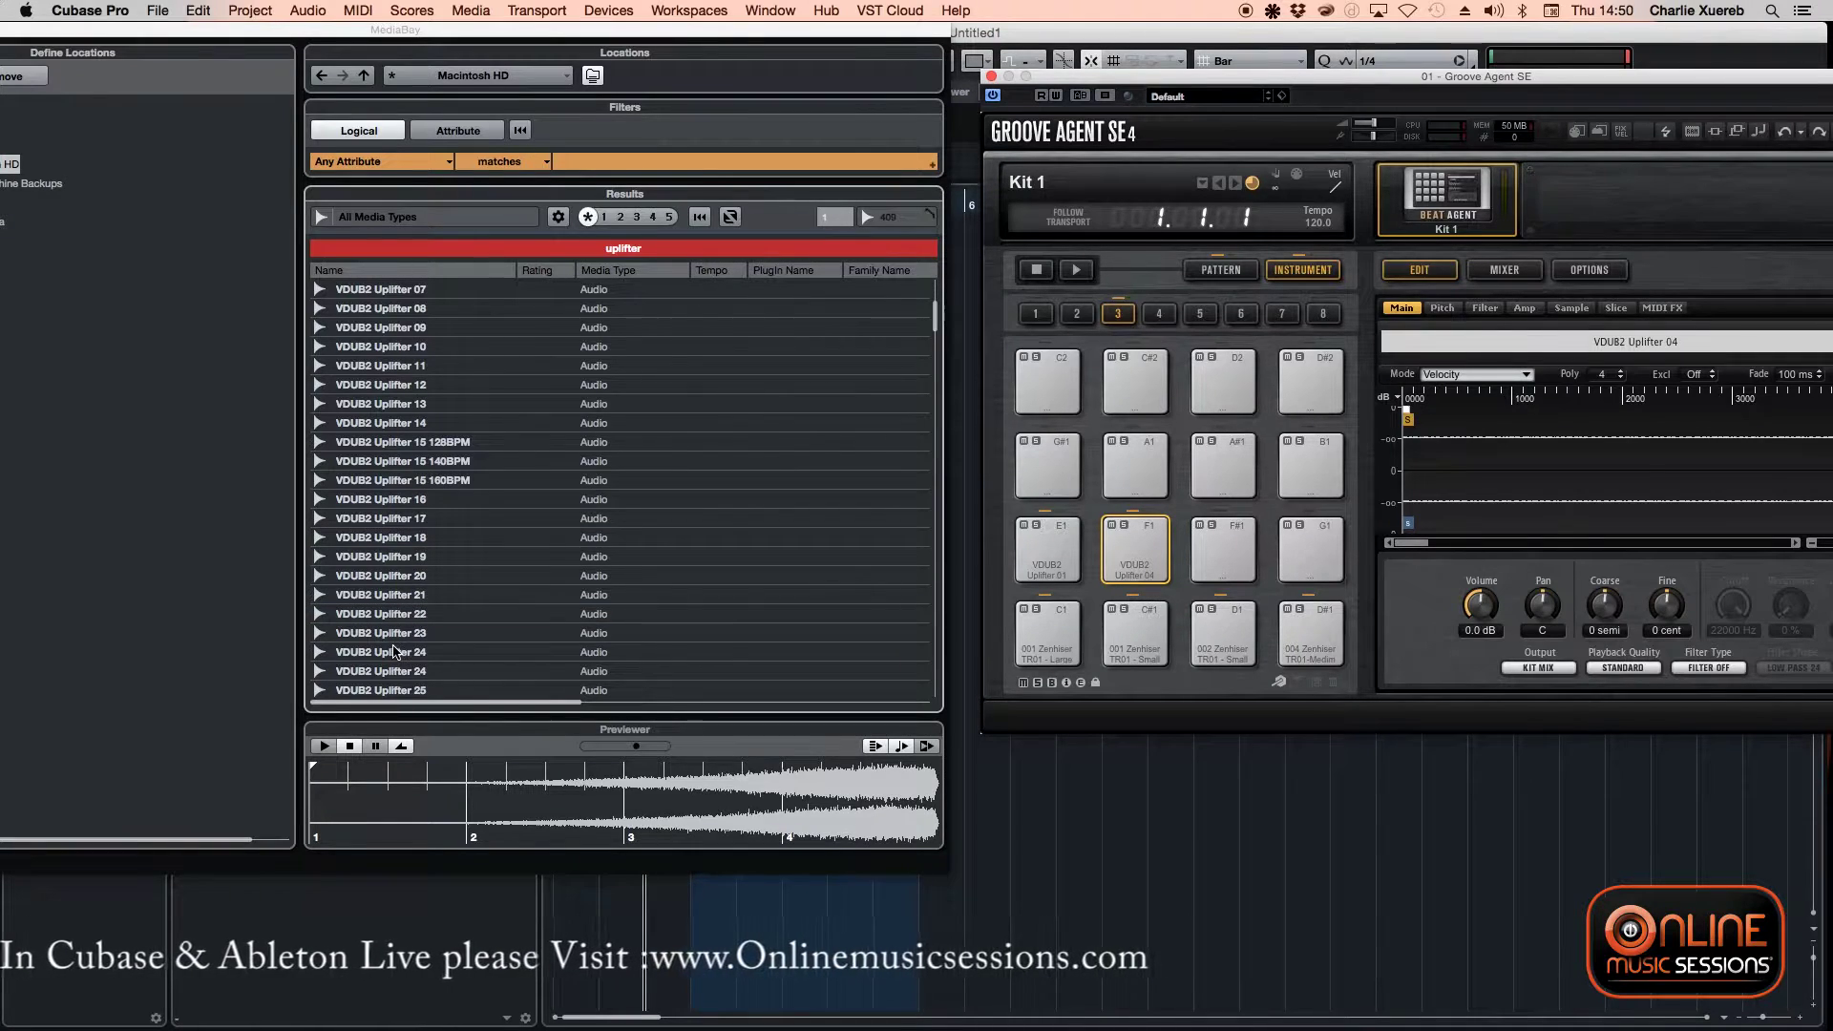
click(399, 653)
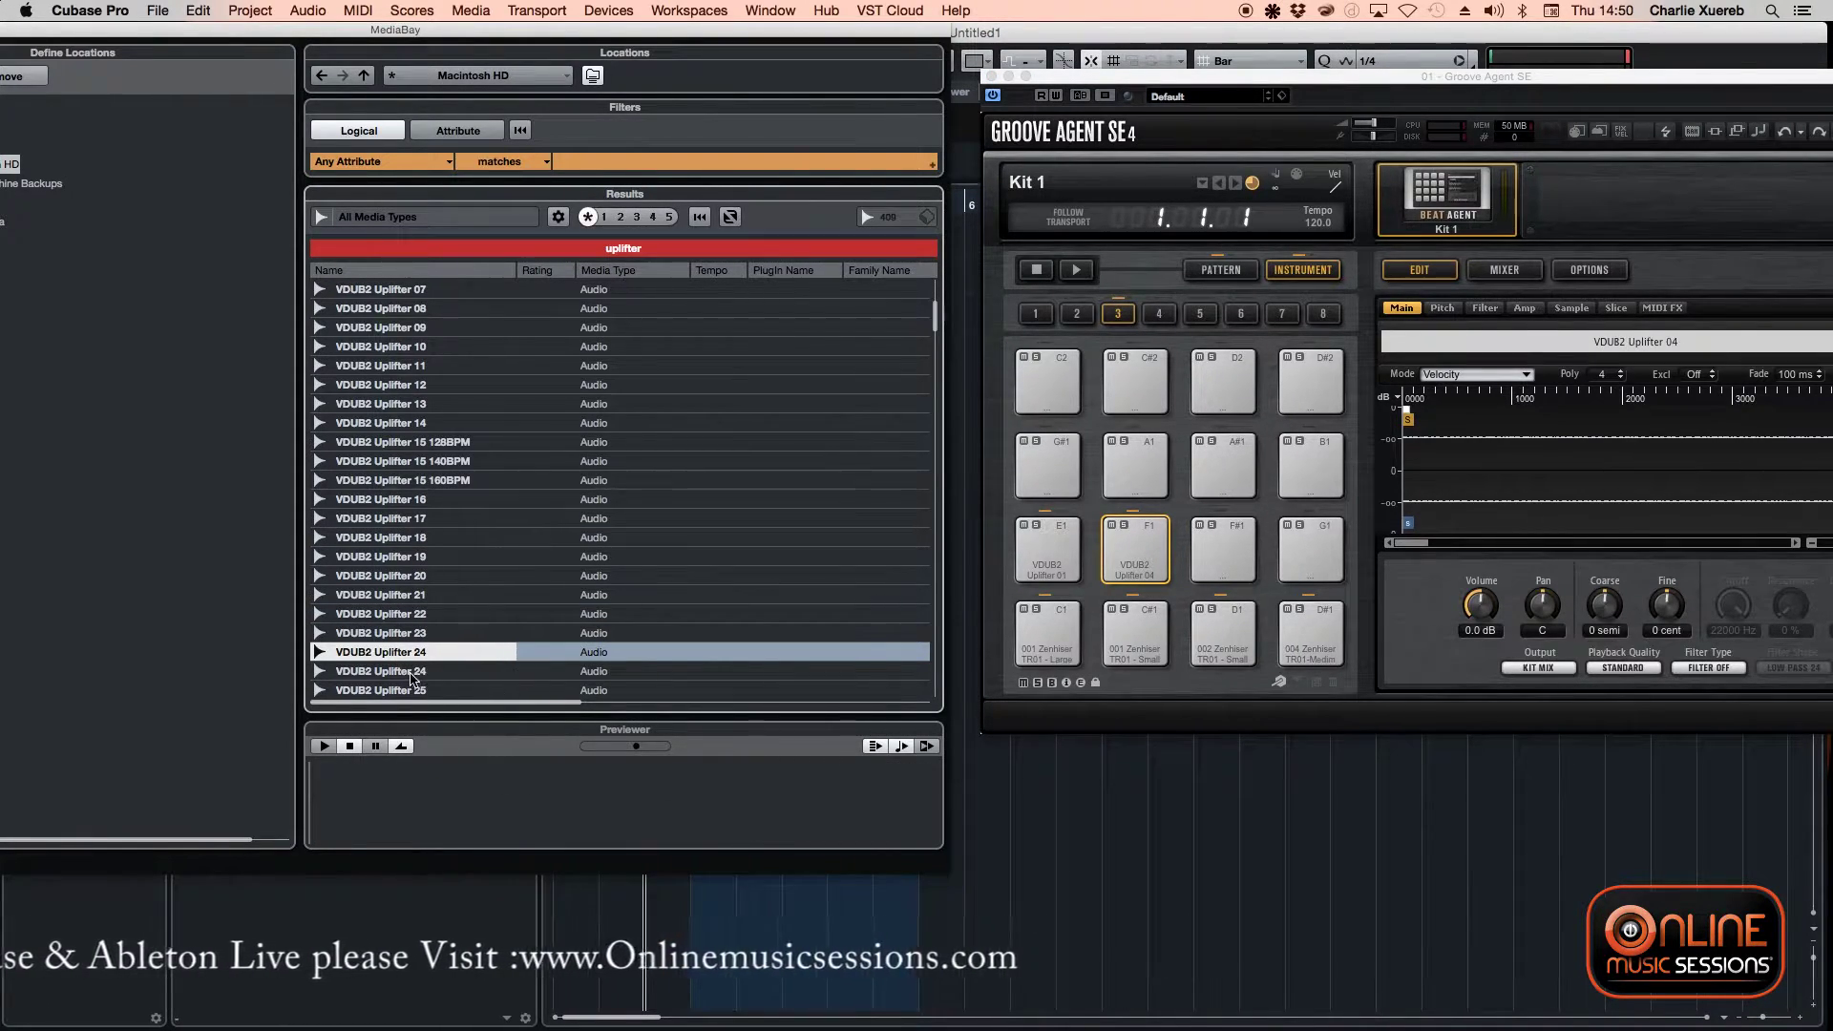
click(411, 673)
drag(389, 678, 1223, 554)
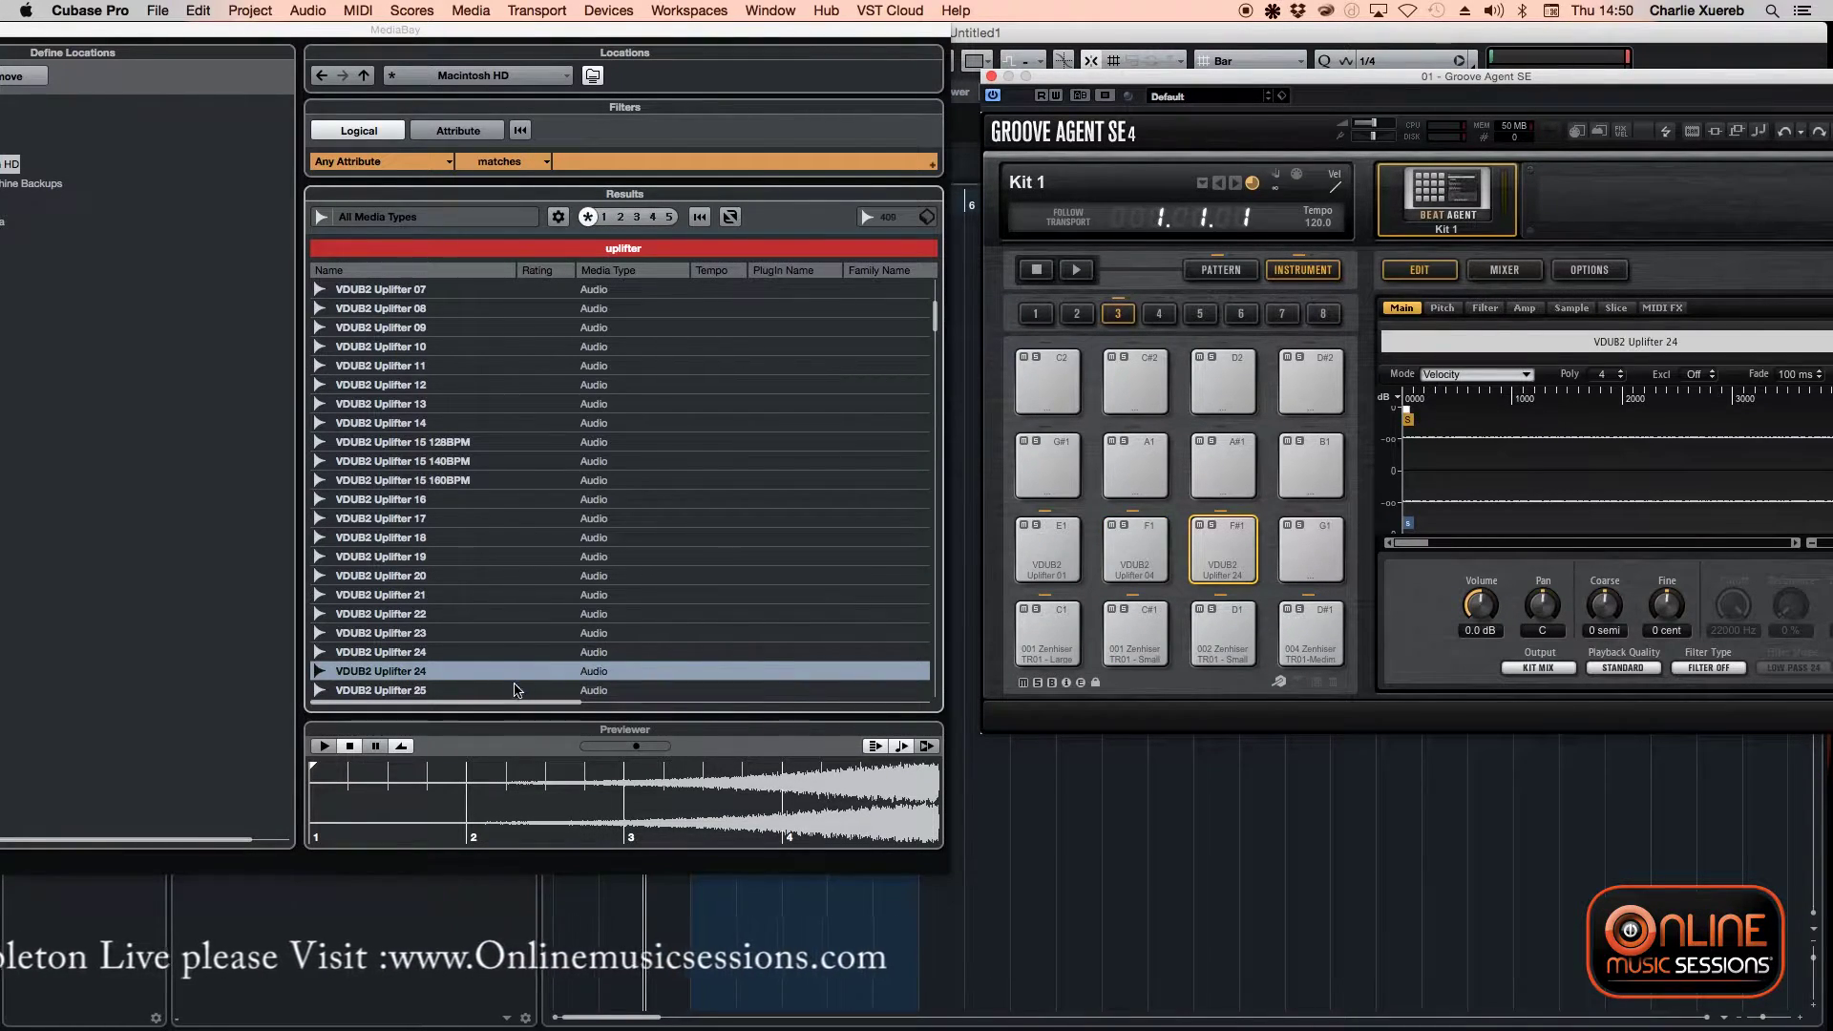
- Load the VDUB2 Uplifter 43 sample onto pad G1 and close the MediaBay
scroll(516, 673, down, 7)
click(410, 633)
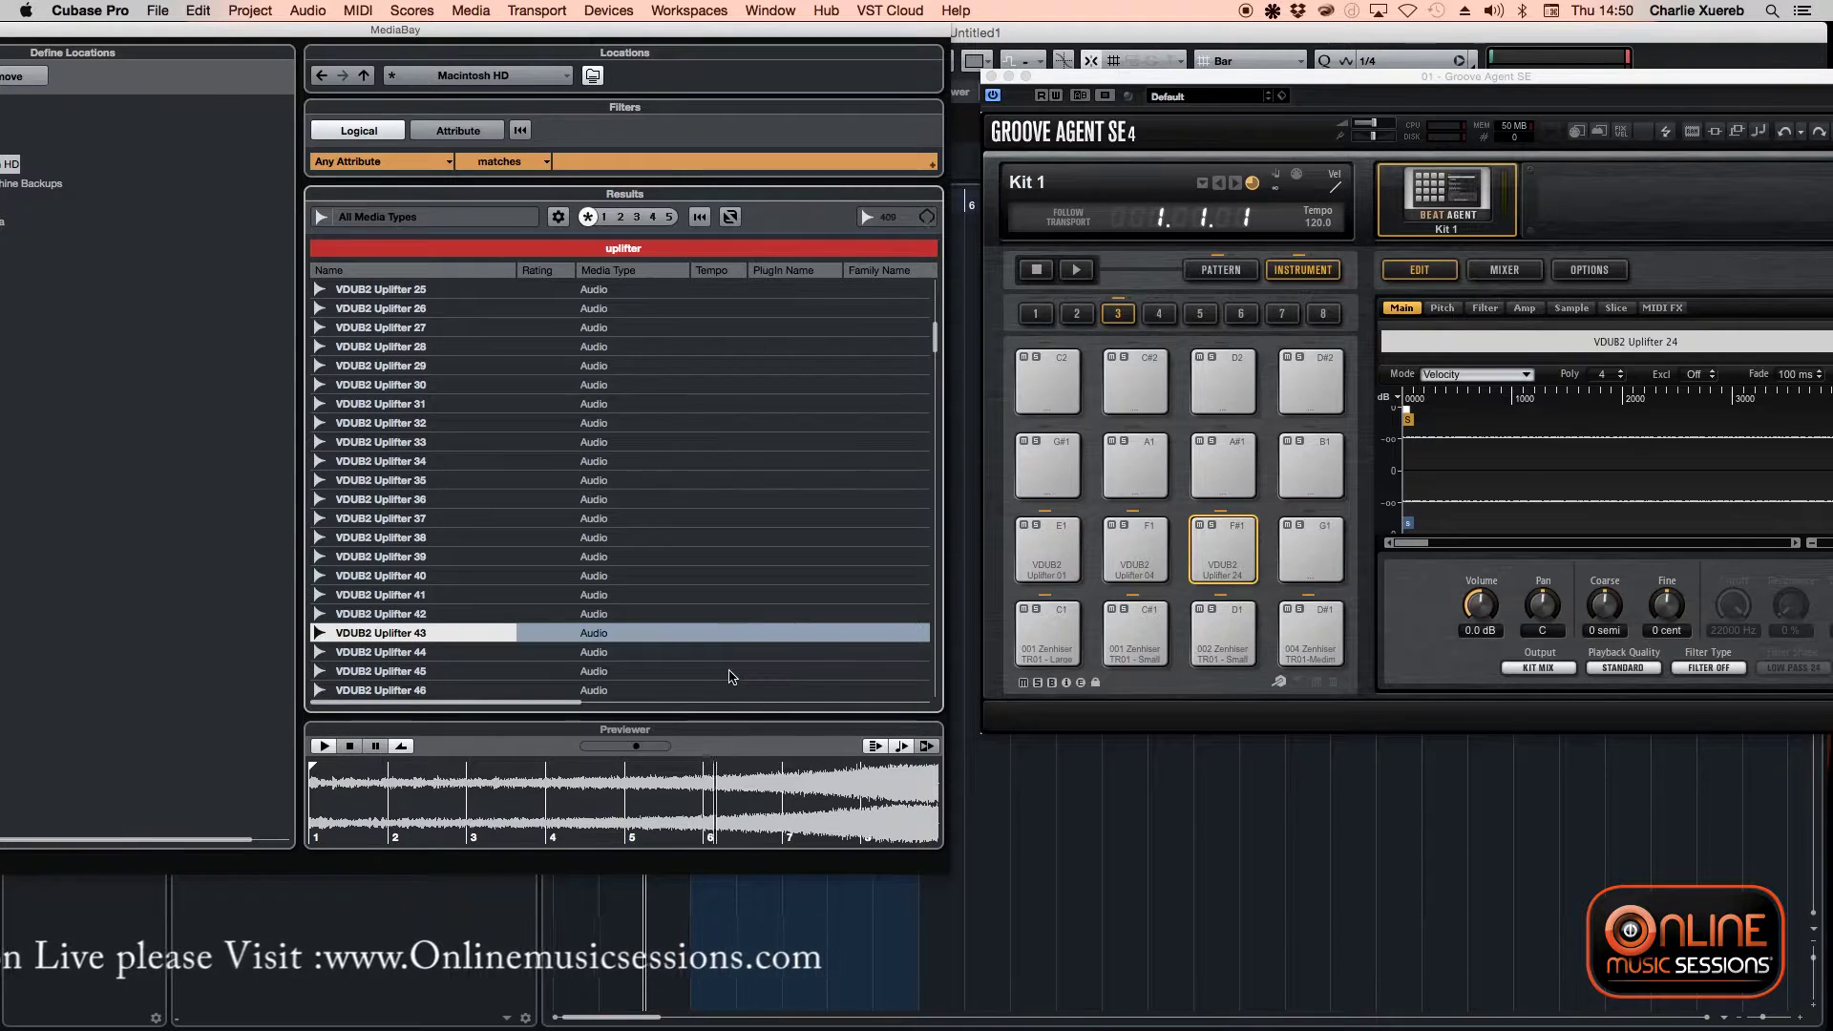
drag(382, 639, 1310, 552)
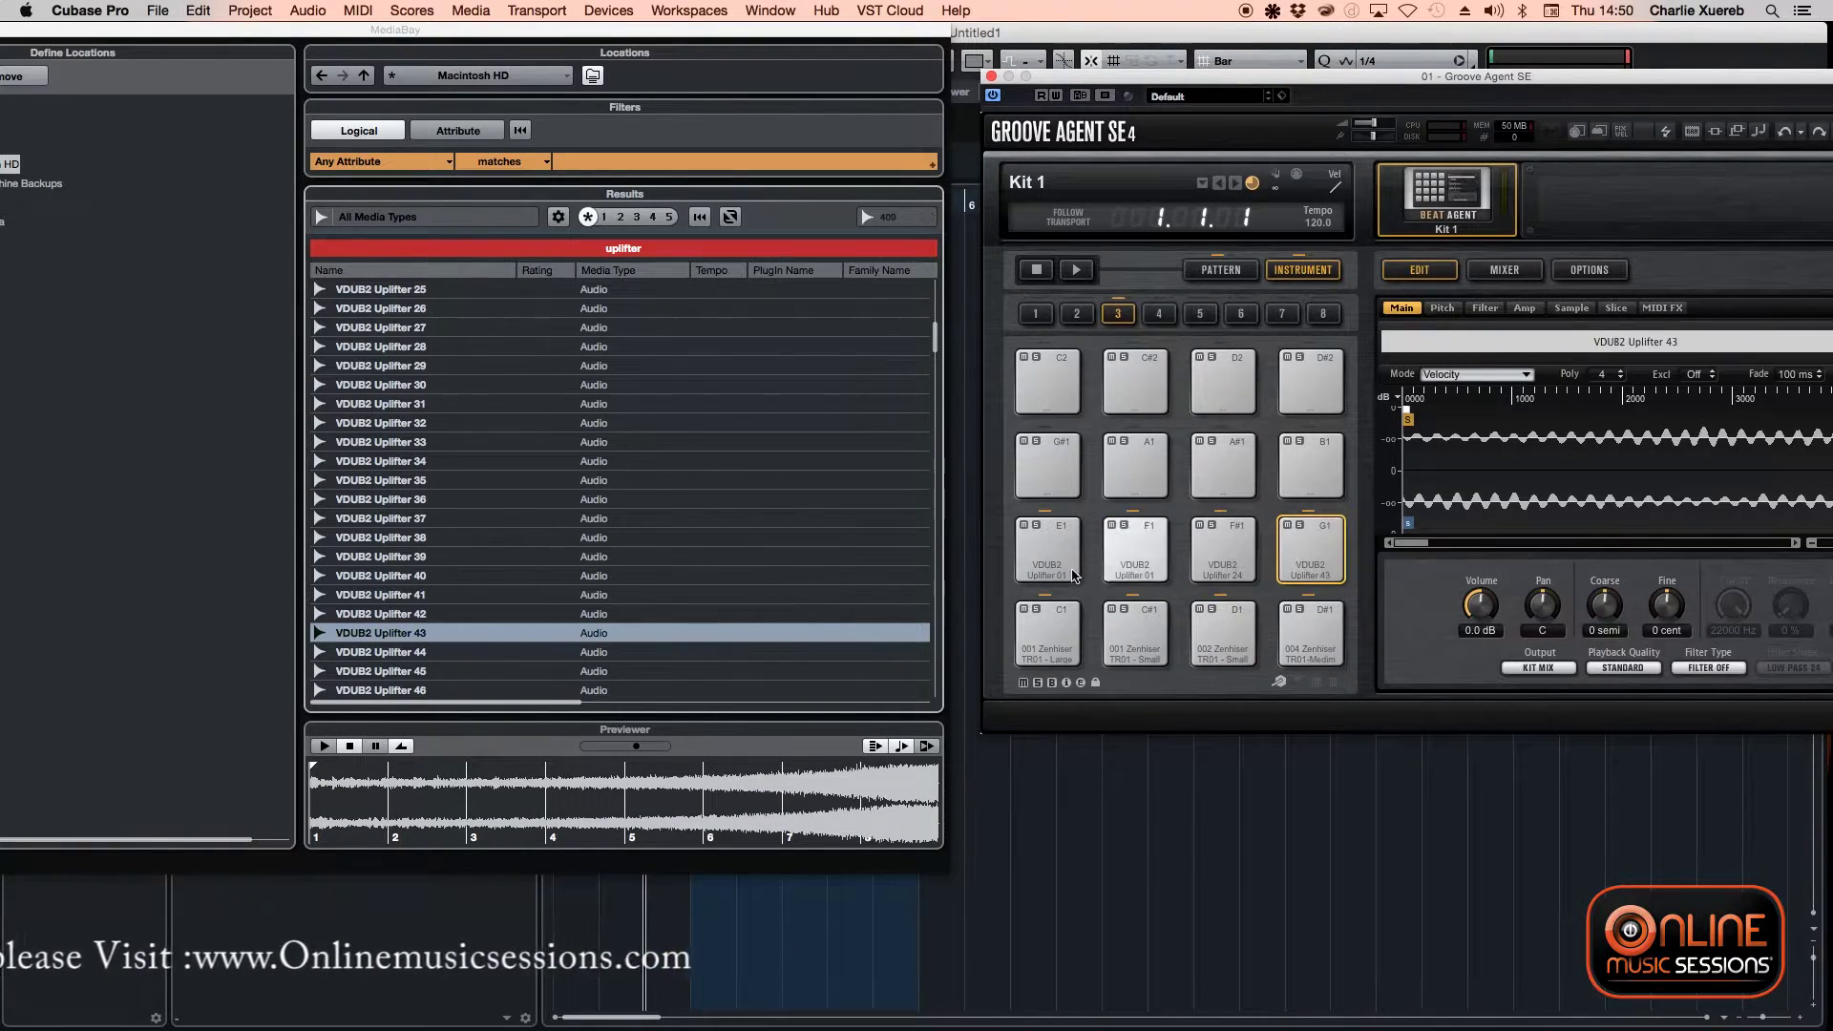
drag(303, 33, 629, 67)
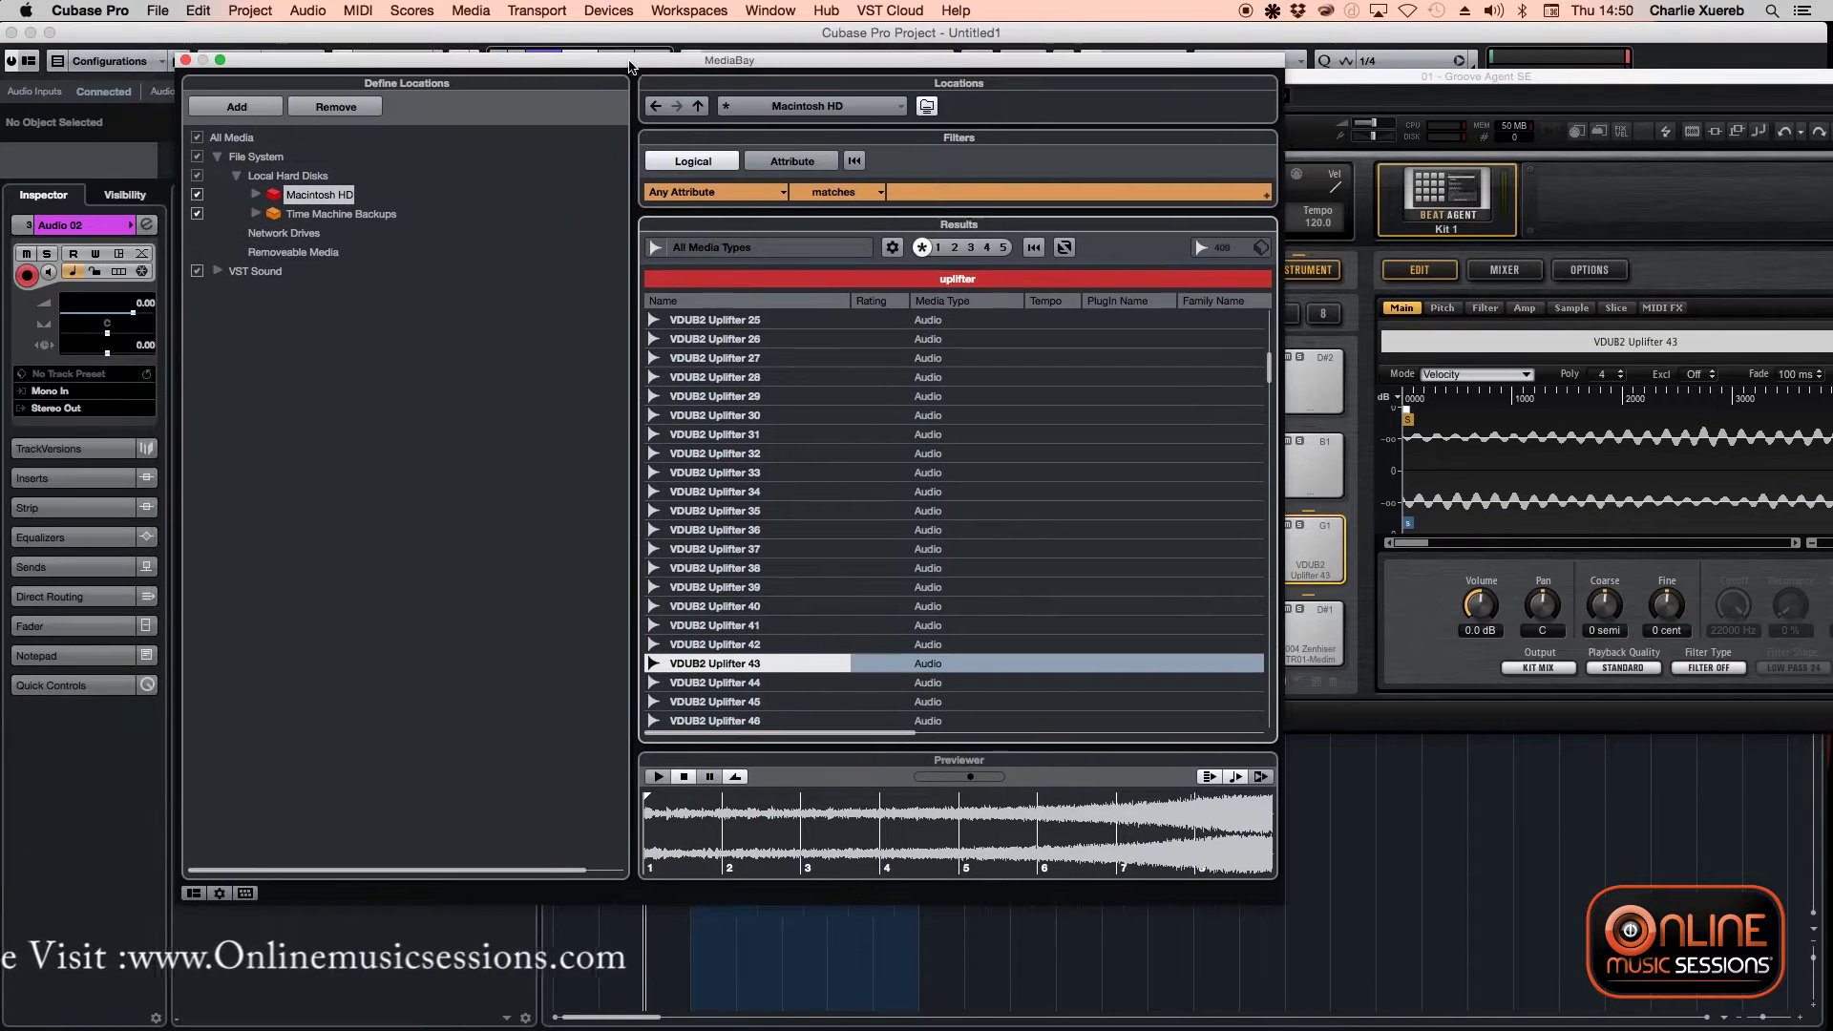
click(185, 61)
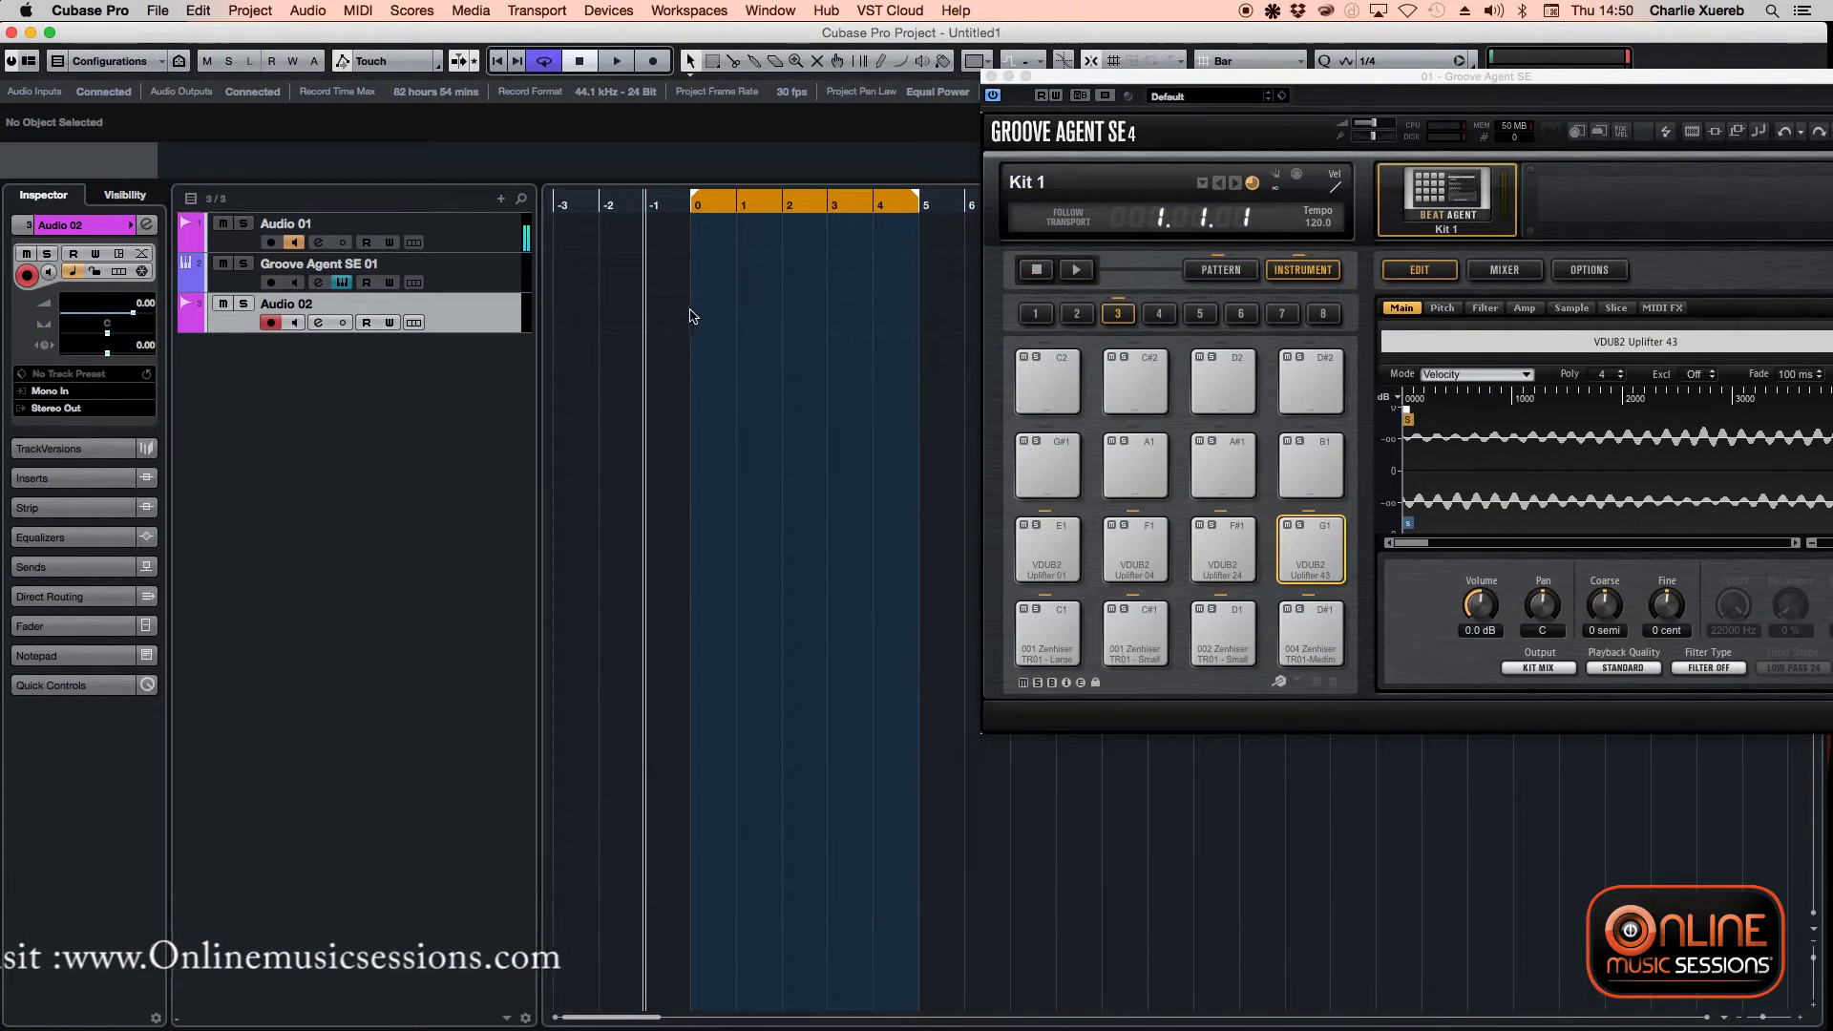
- Draw an empty MIDI part from bar 0 to bar 5 on the Groove Agent SE 01 track and make the track taller
click(717, 291)
right_click(749, 295)
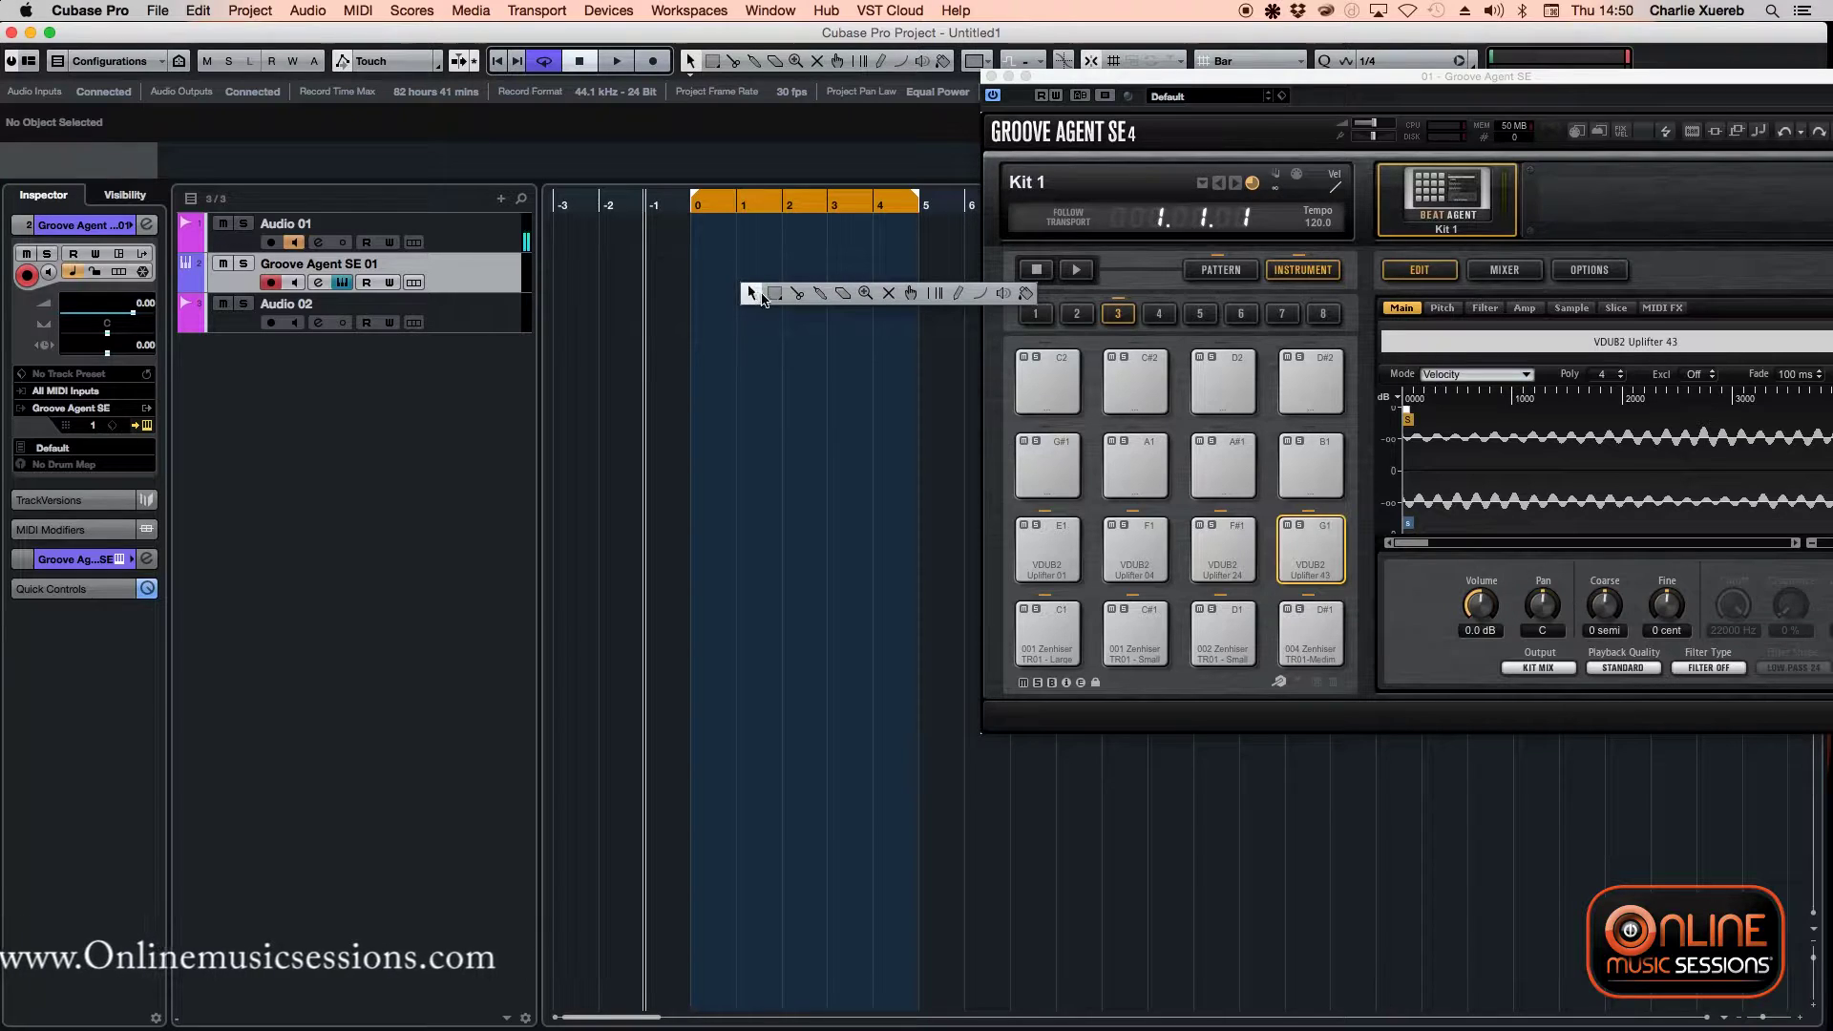
click(958, 293)
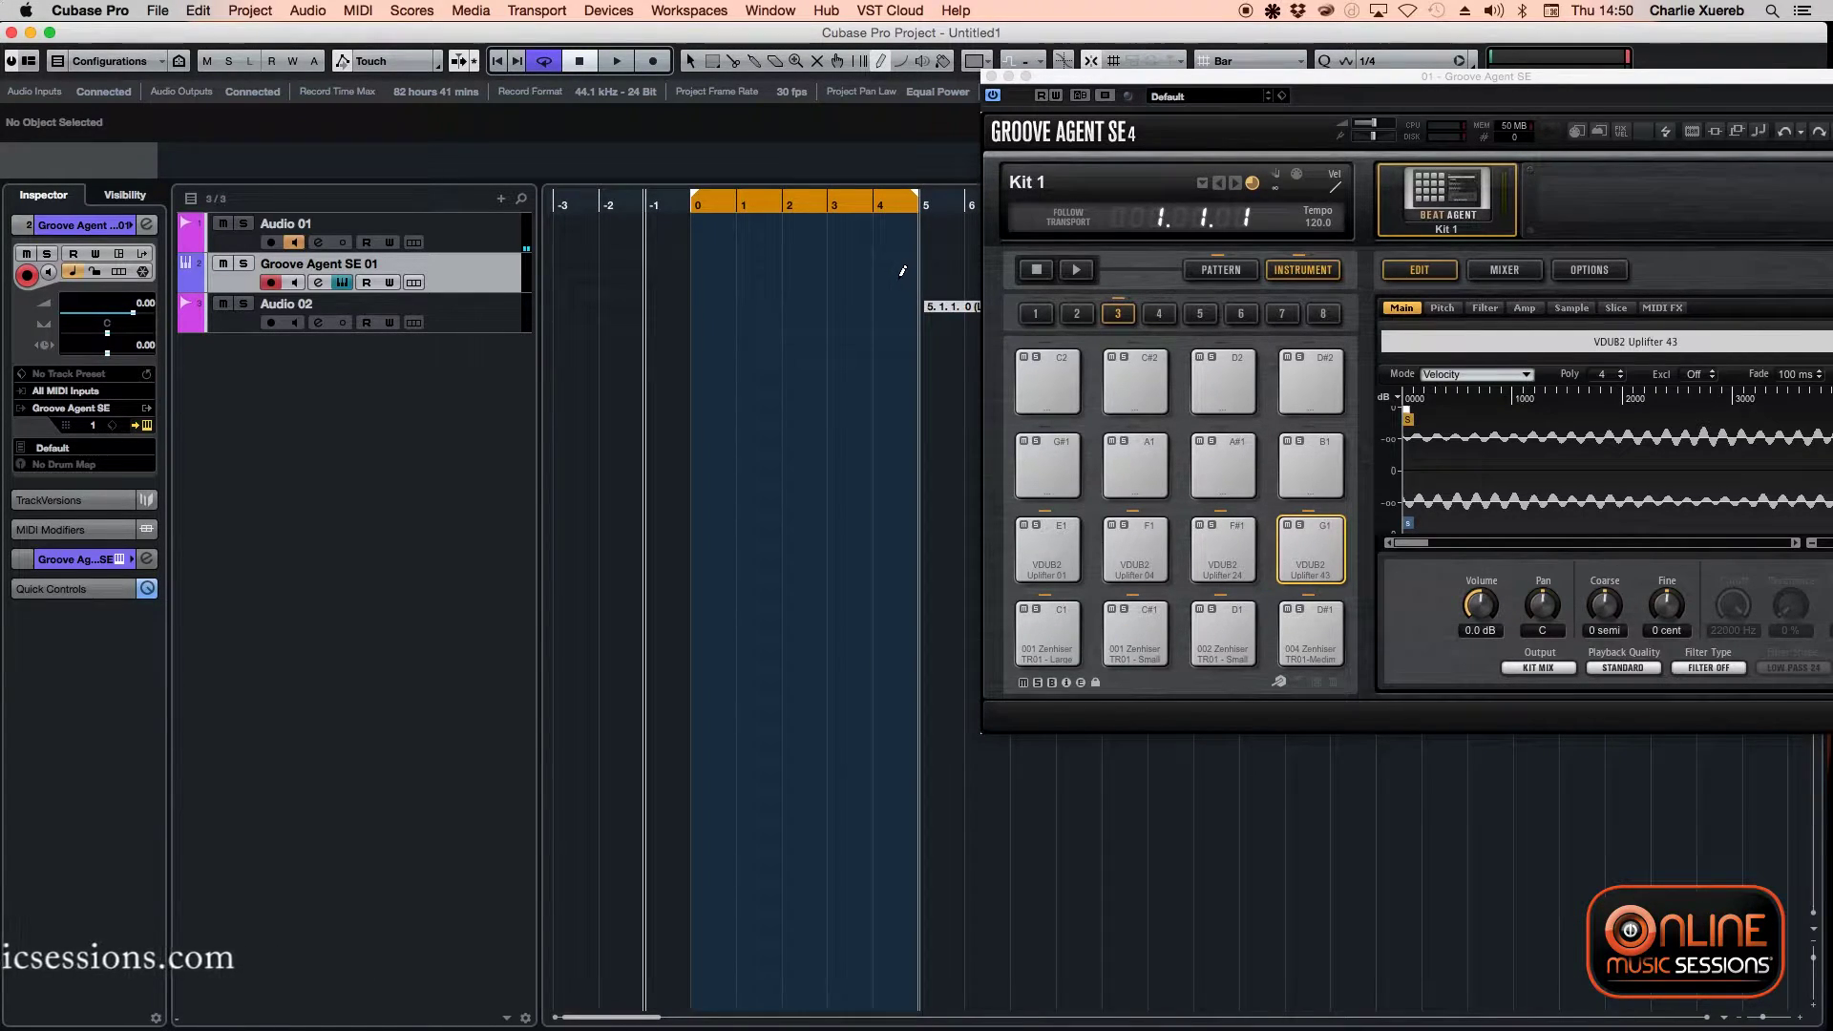
drag(692, 271, 916, 288)
right_click(781, 270)
click(789, 270)
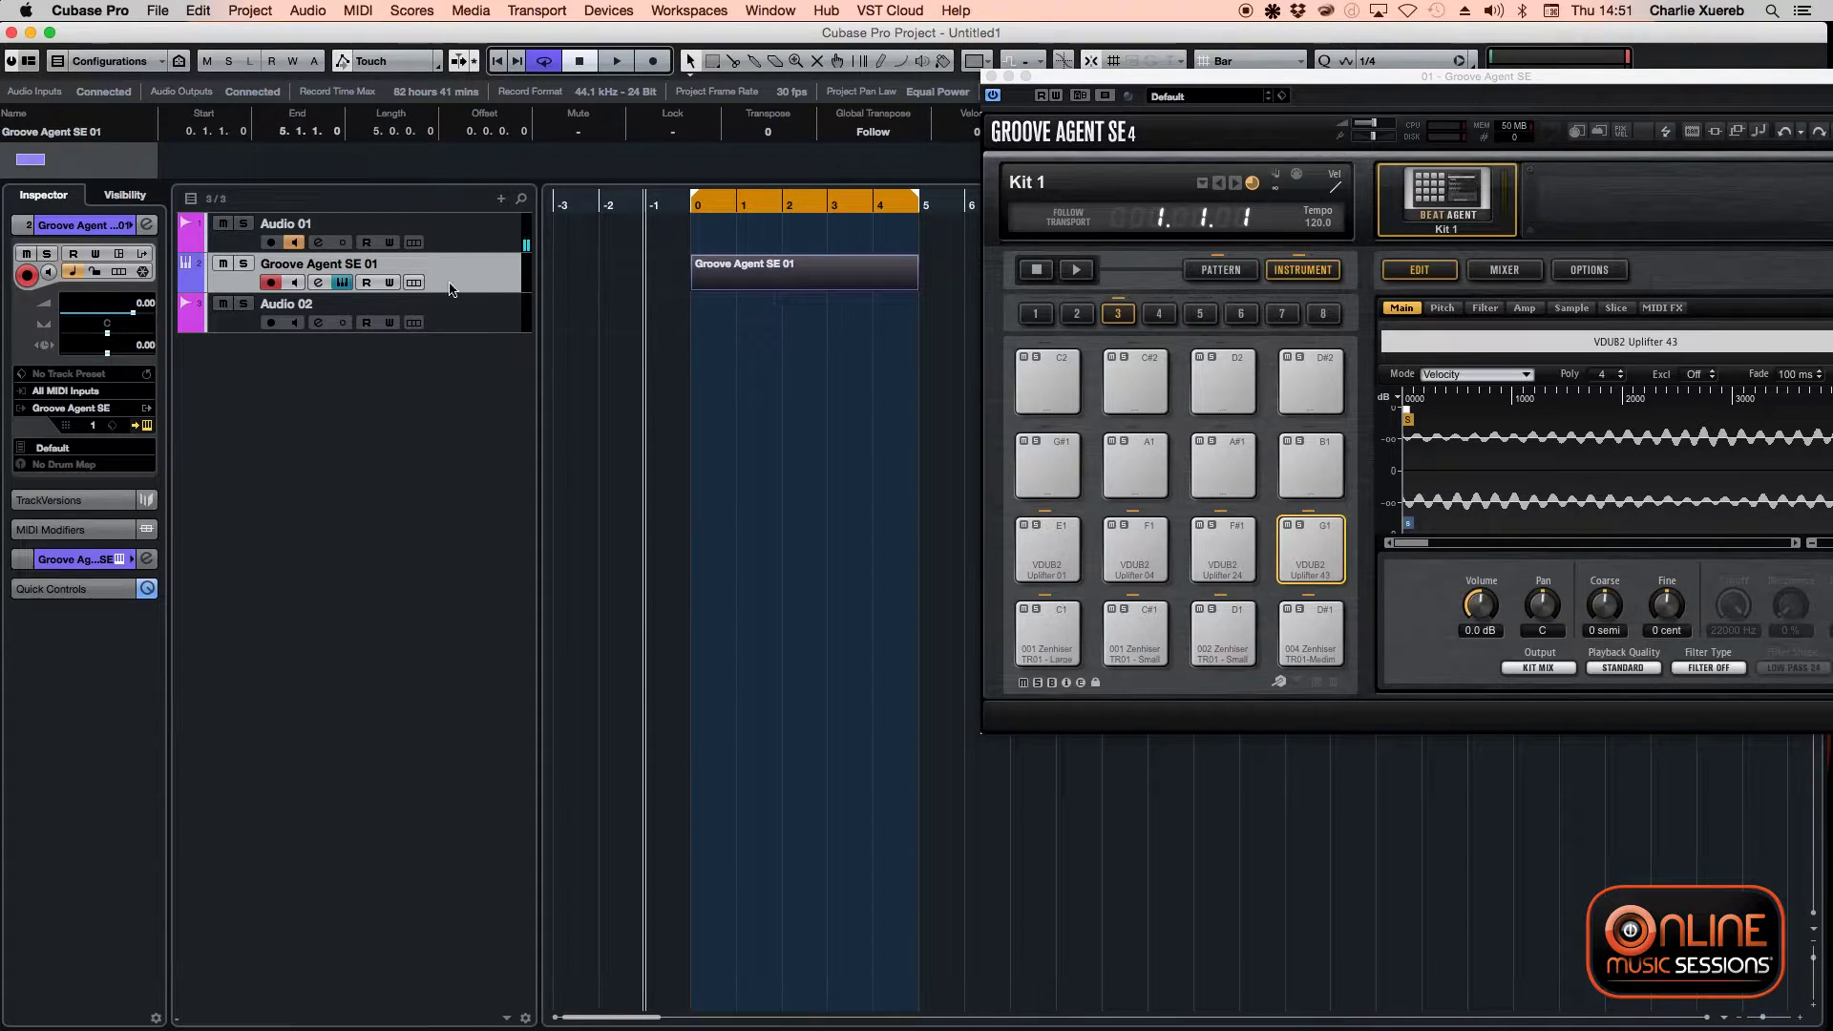
drag(466, 291, 466, 465)
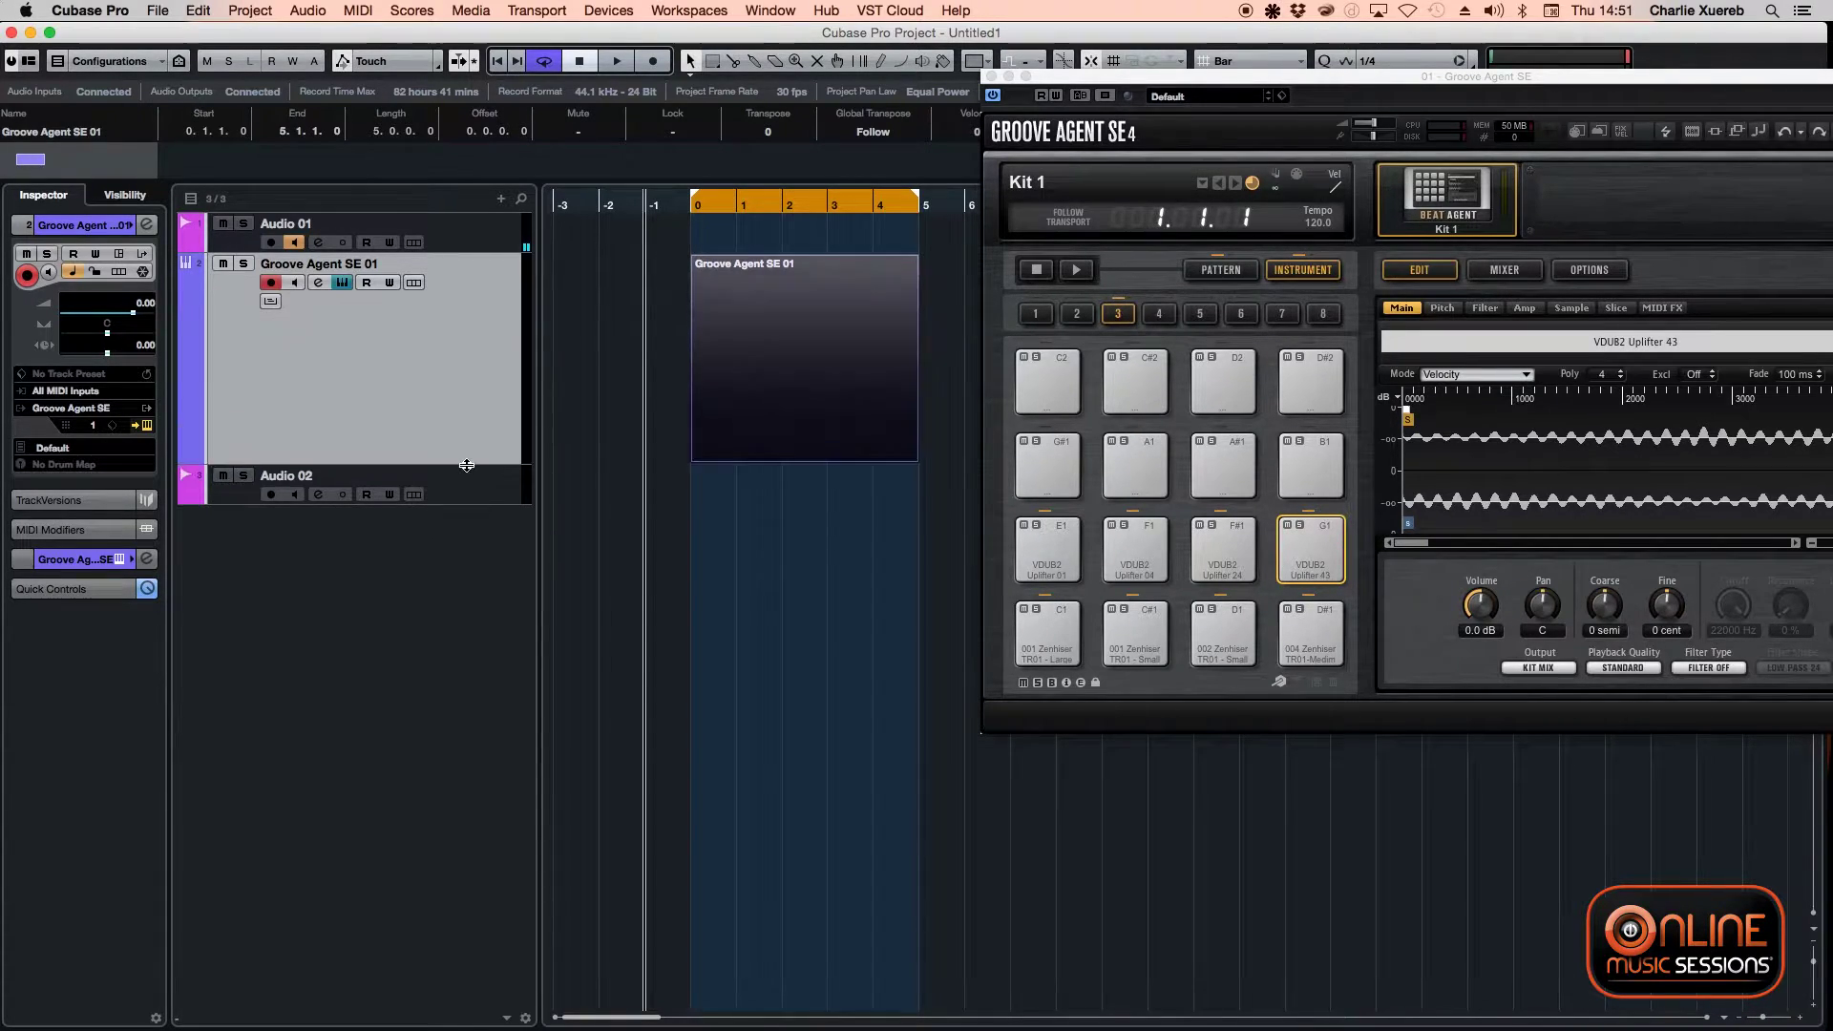
- Open the new part in the Key Editor and draw a C1 note spanning bar 0 to bar 5
double_click(807, 361)
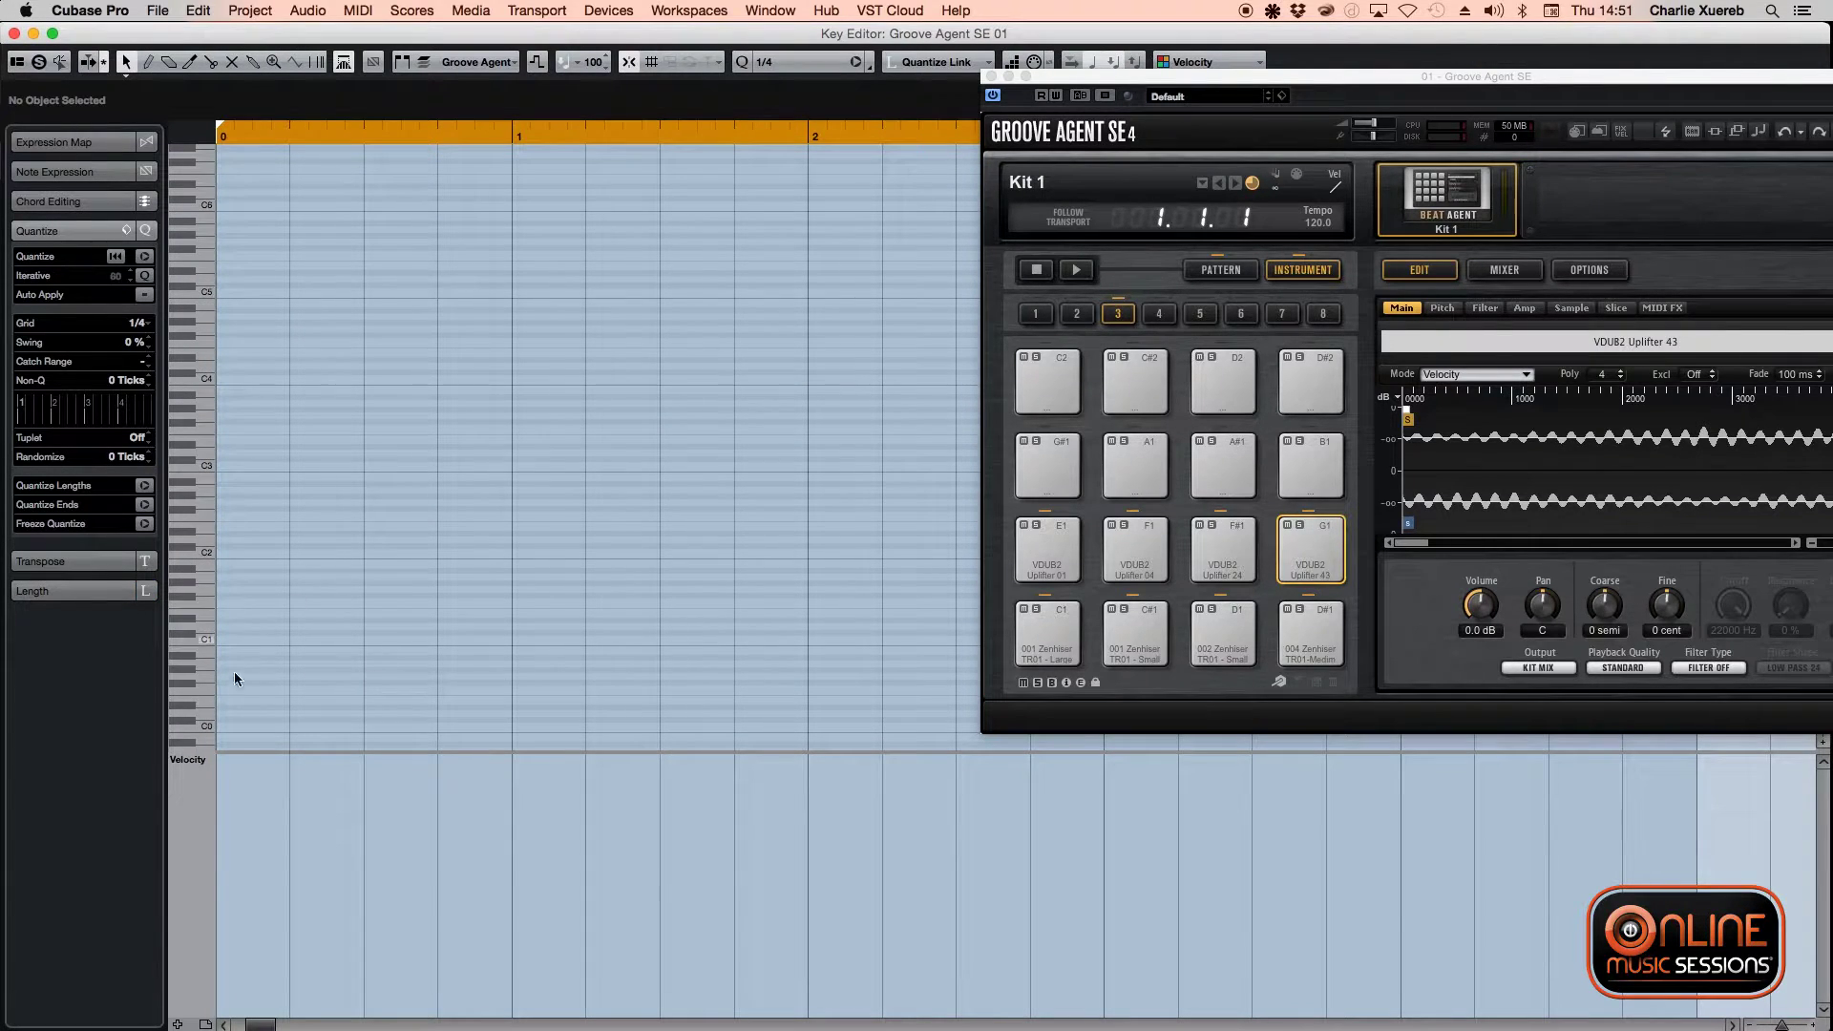
alt+click(469, 639)
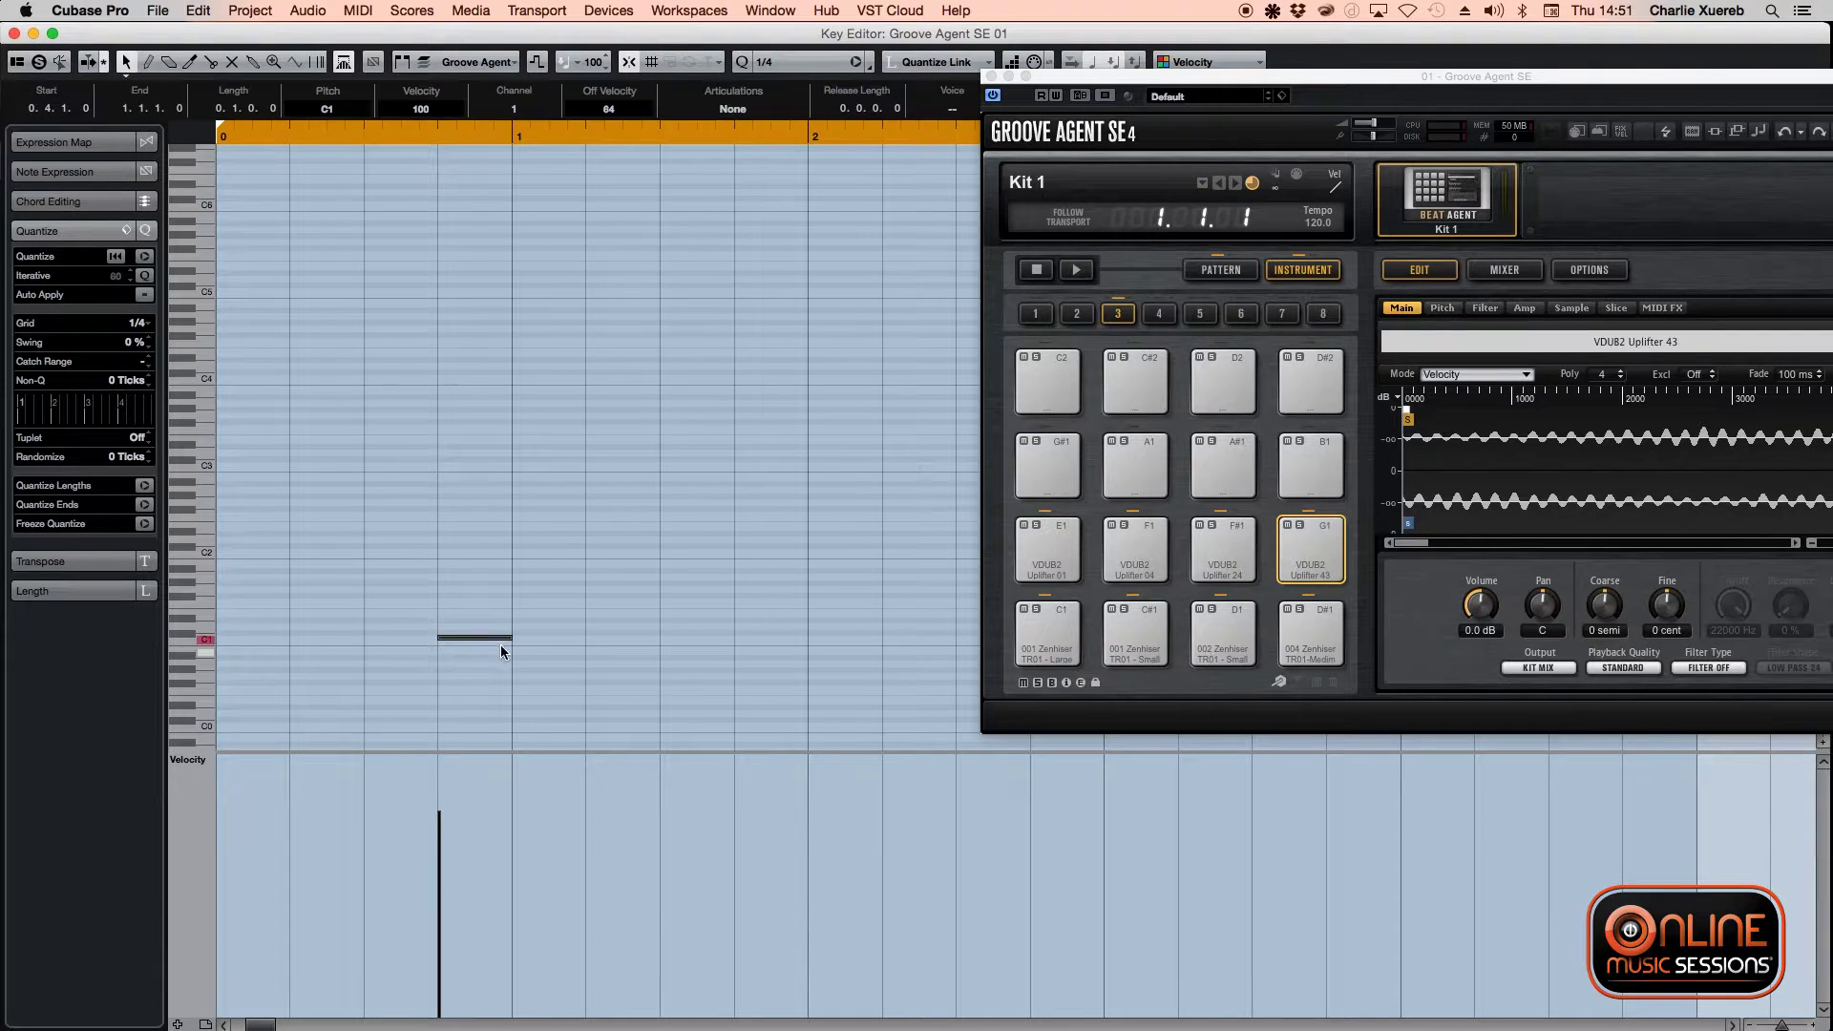
drag(512, 637, 956, 640)
drag(1107, 84, 1458, 126)
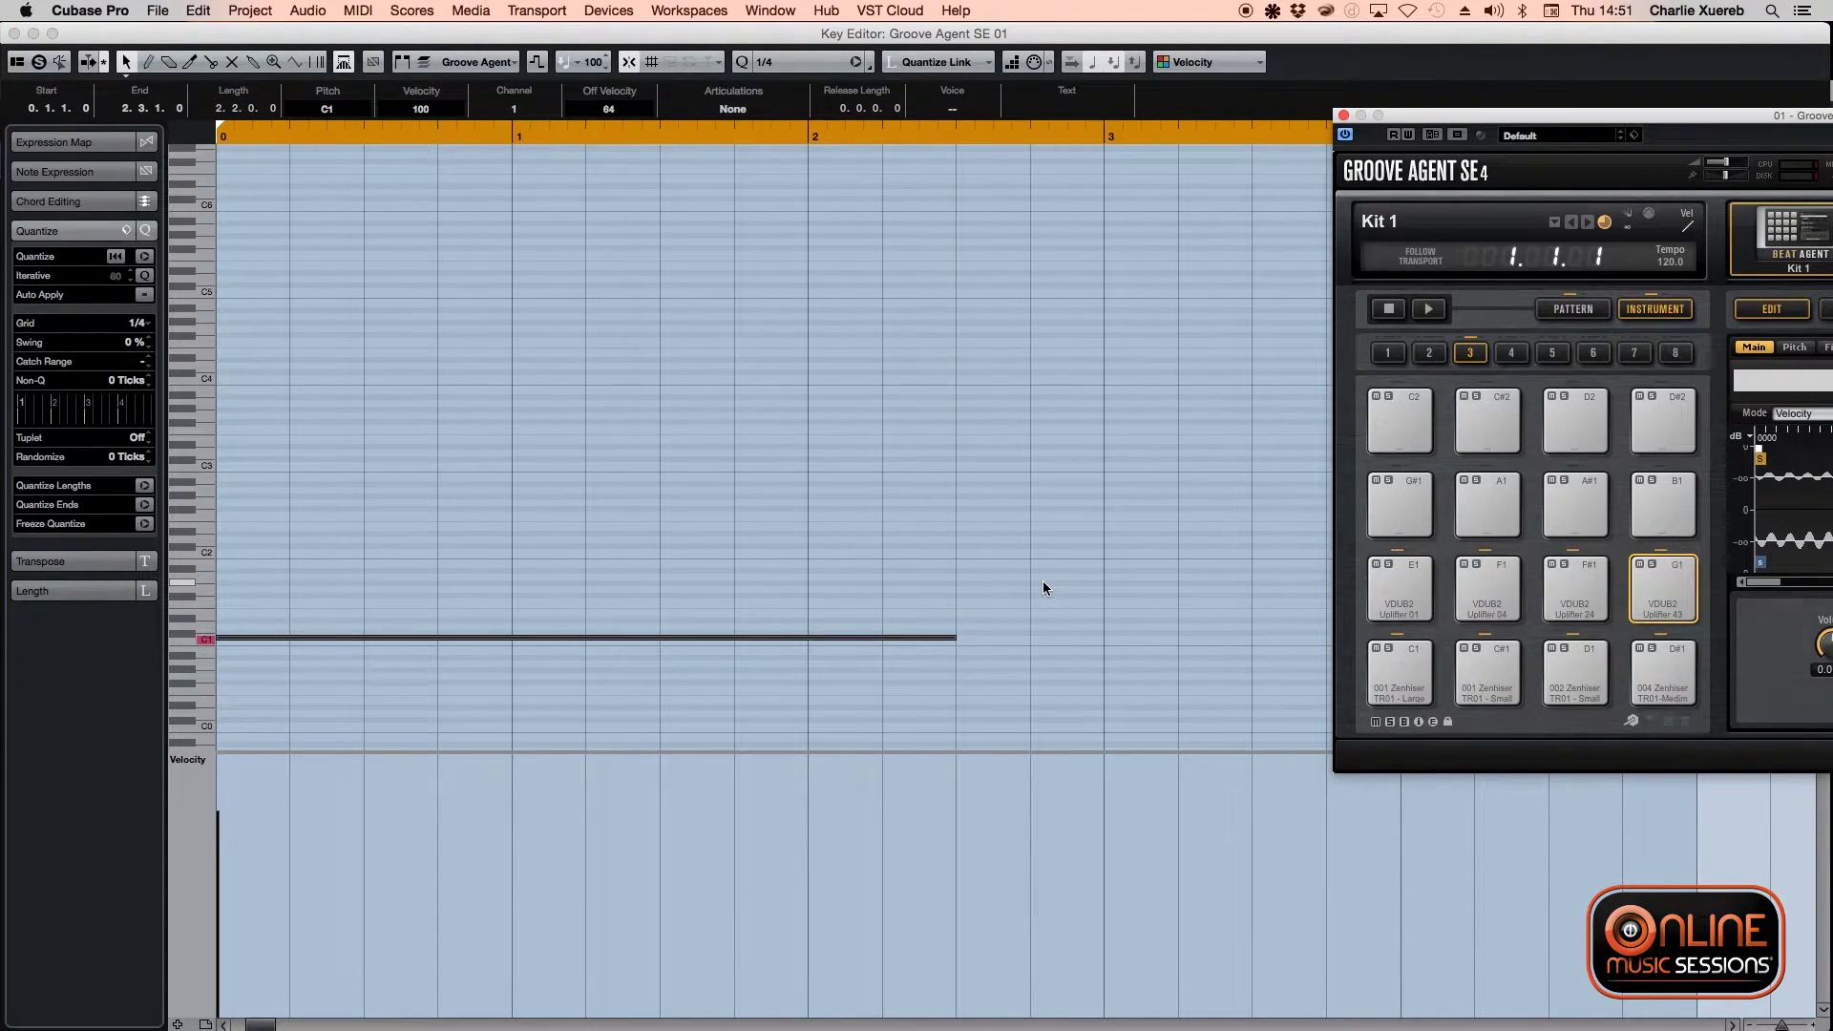
click(970, 611)
key(g)
key(g)
key(g)
key(g)
drag(530, 637, 656, 647)
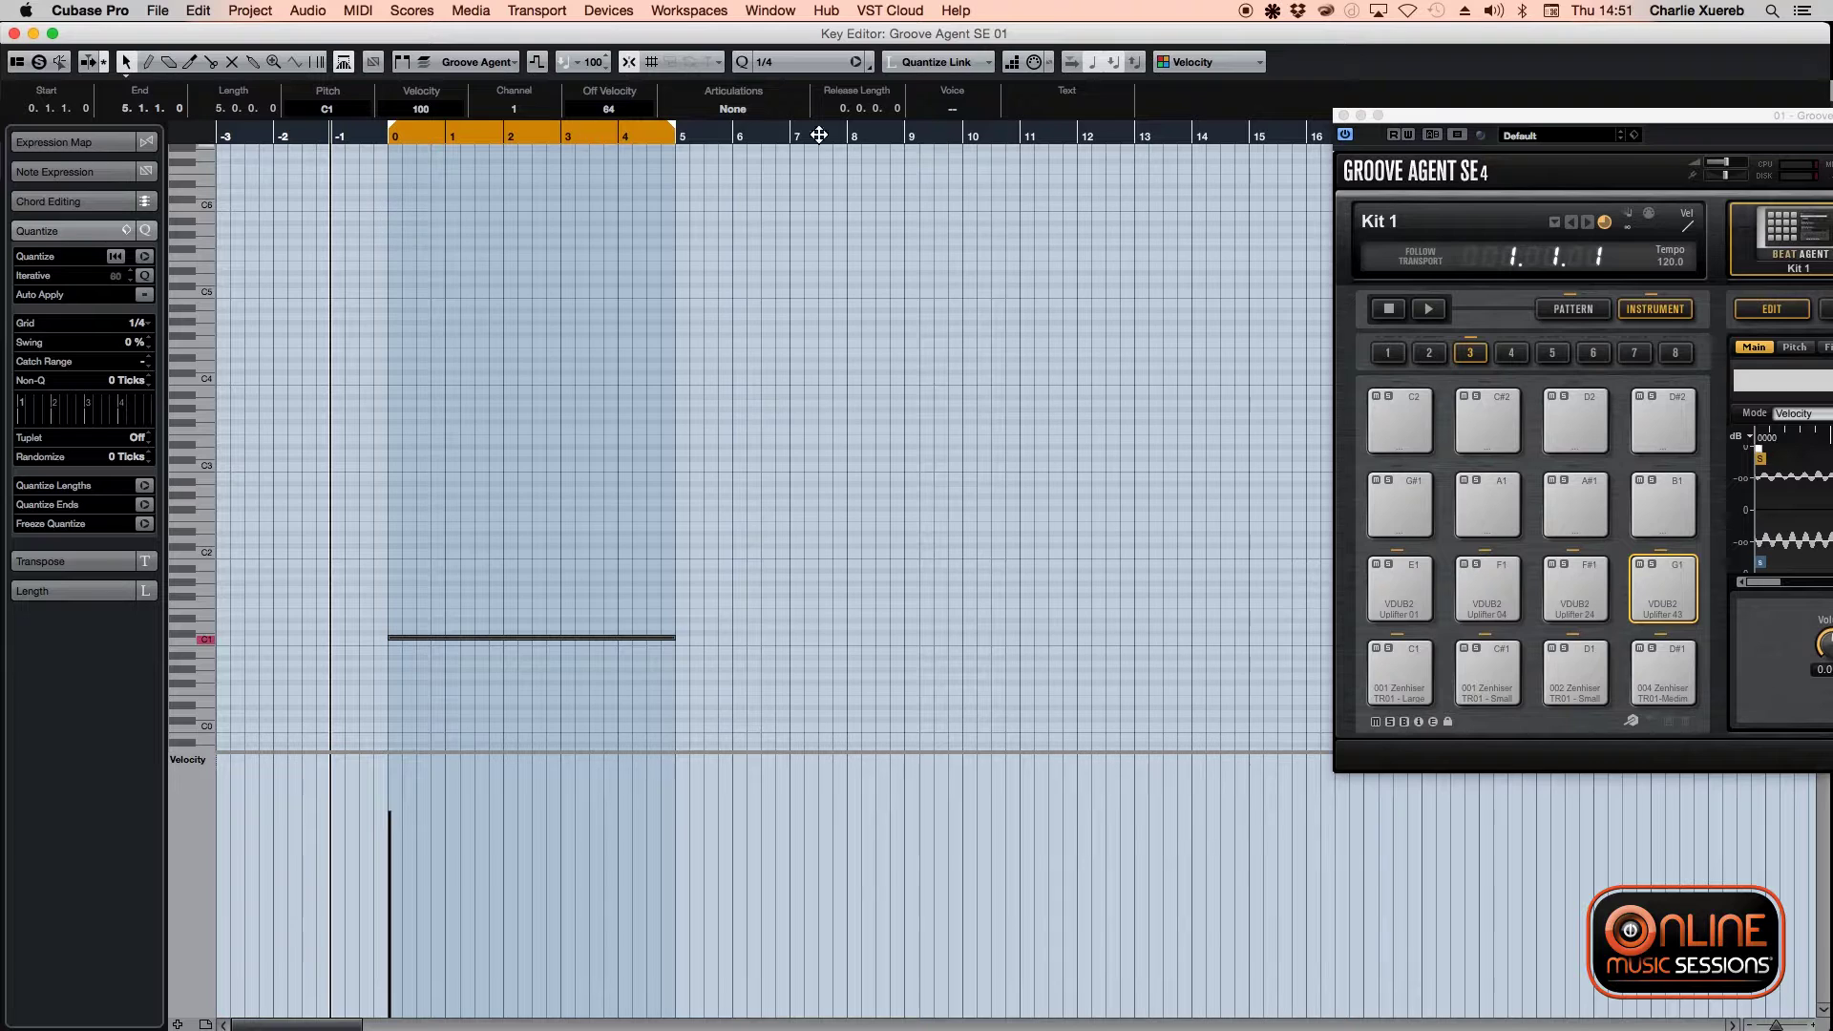
- Play back the C1 note and make incoming MIDI notes select their pads, showing the whole 001 Zenhiser TR01 - Large waveform
drag(1580, 127, 995, 76)
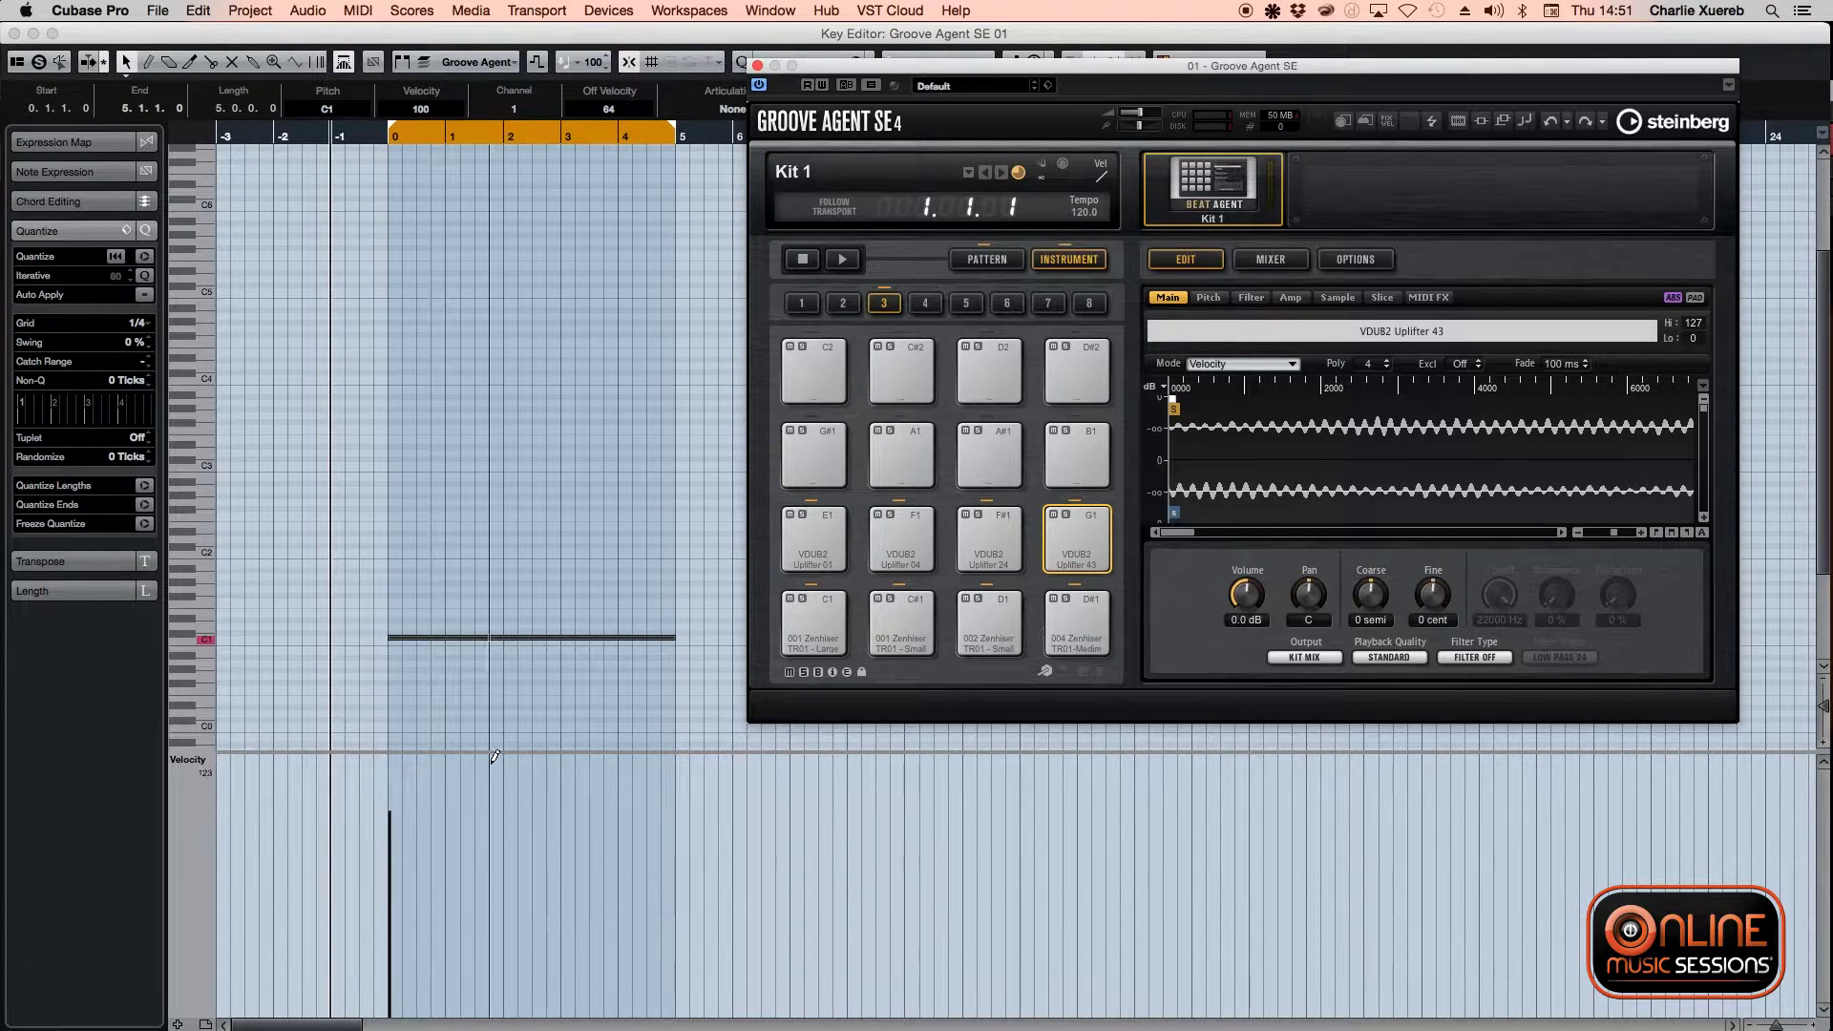
key(space)
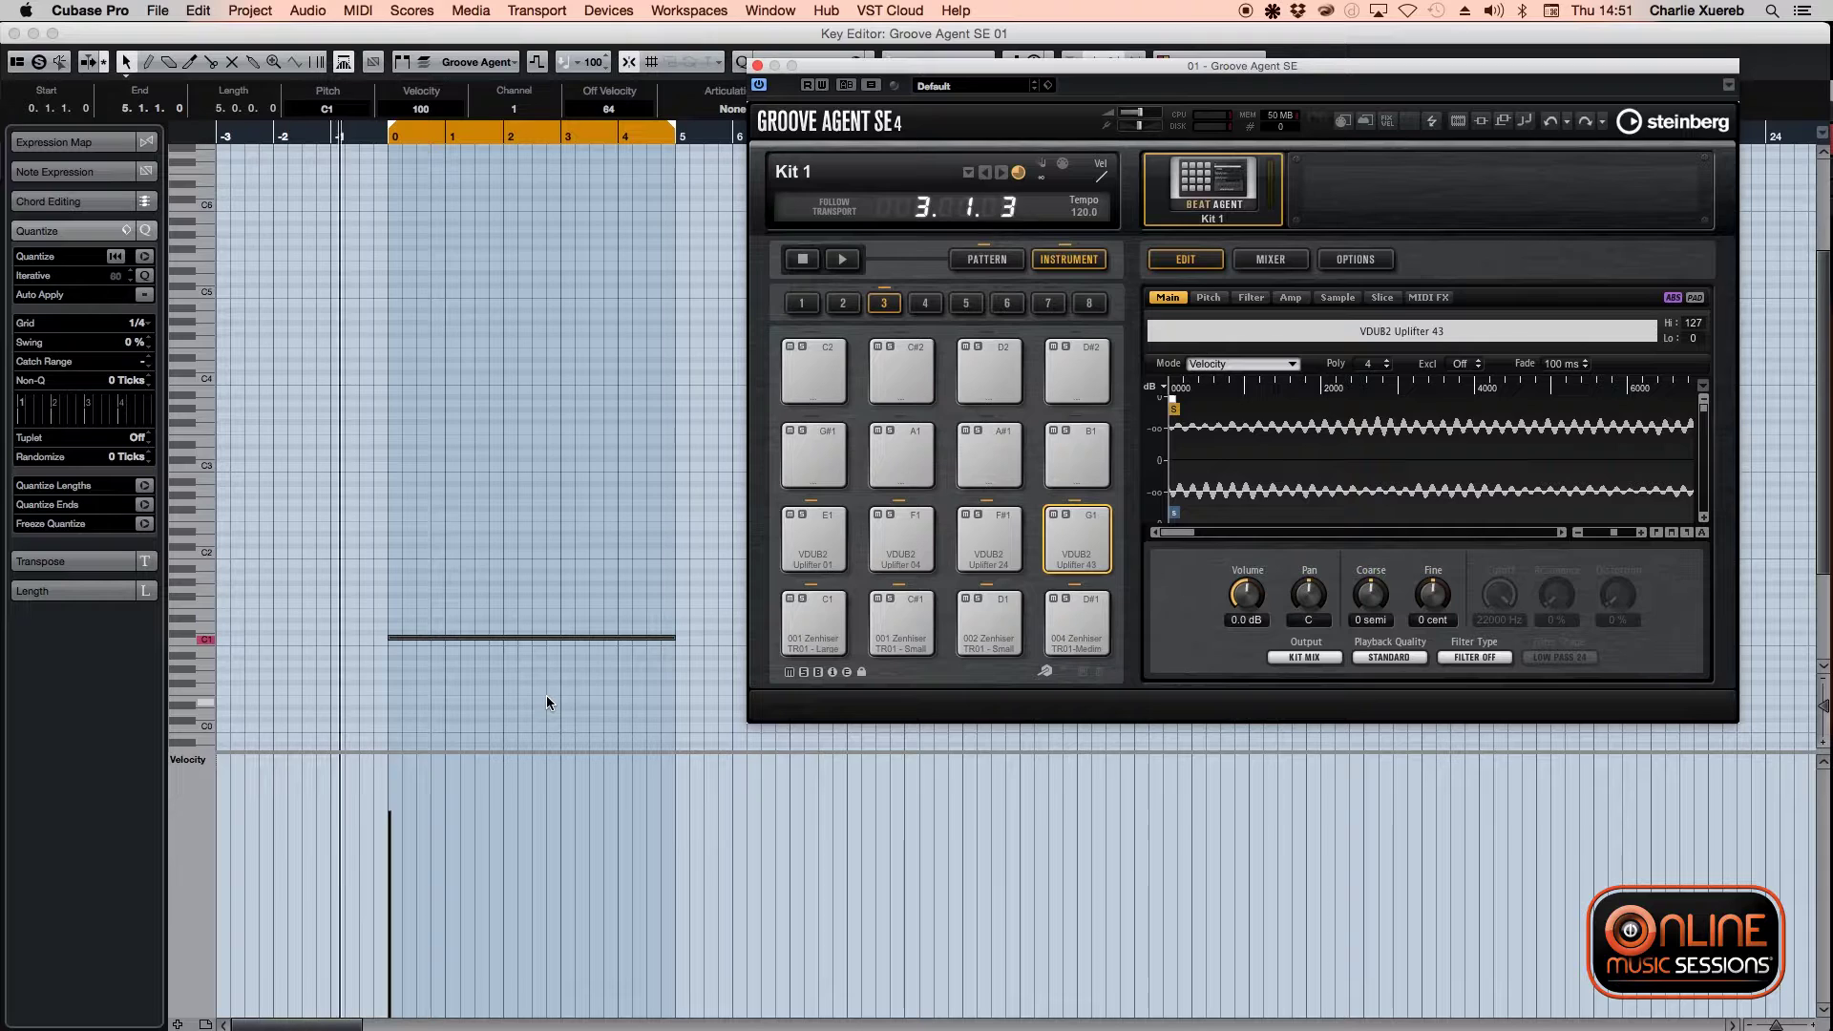
click(1497, 12)
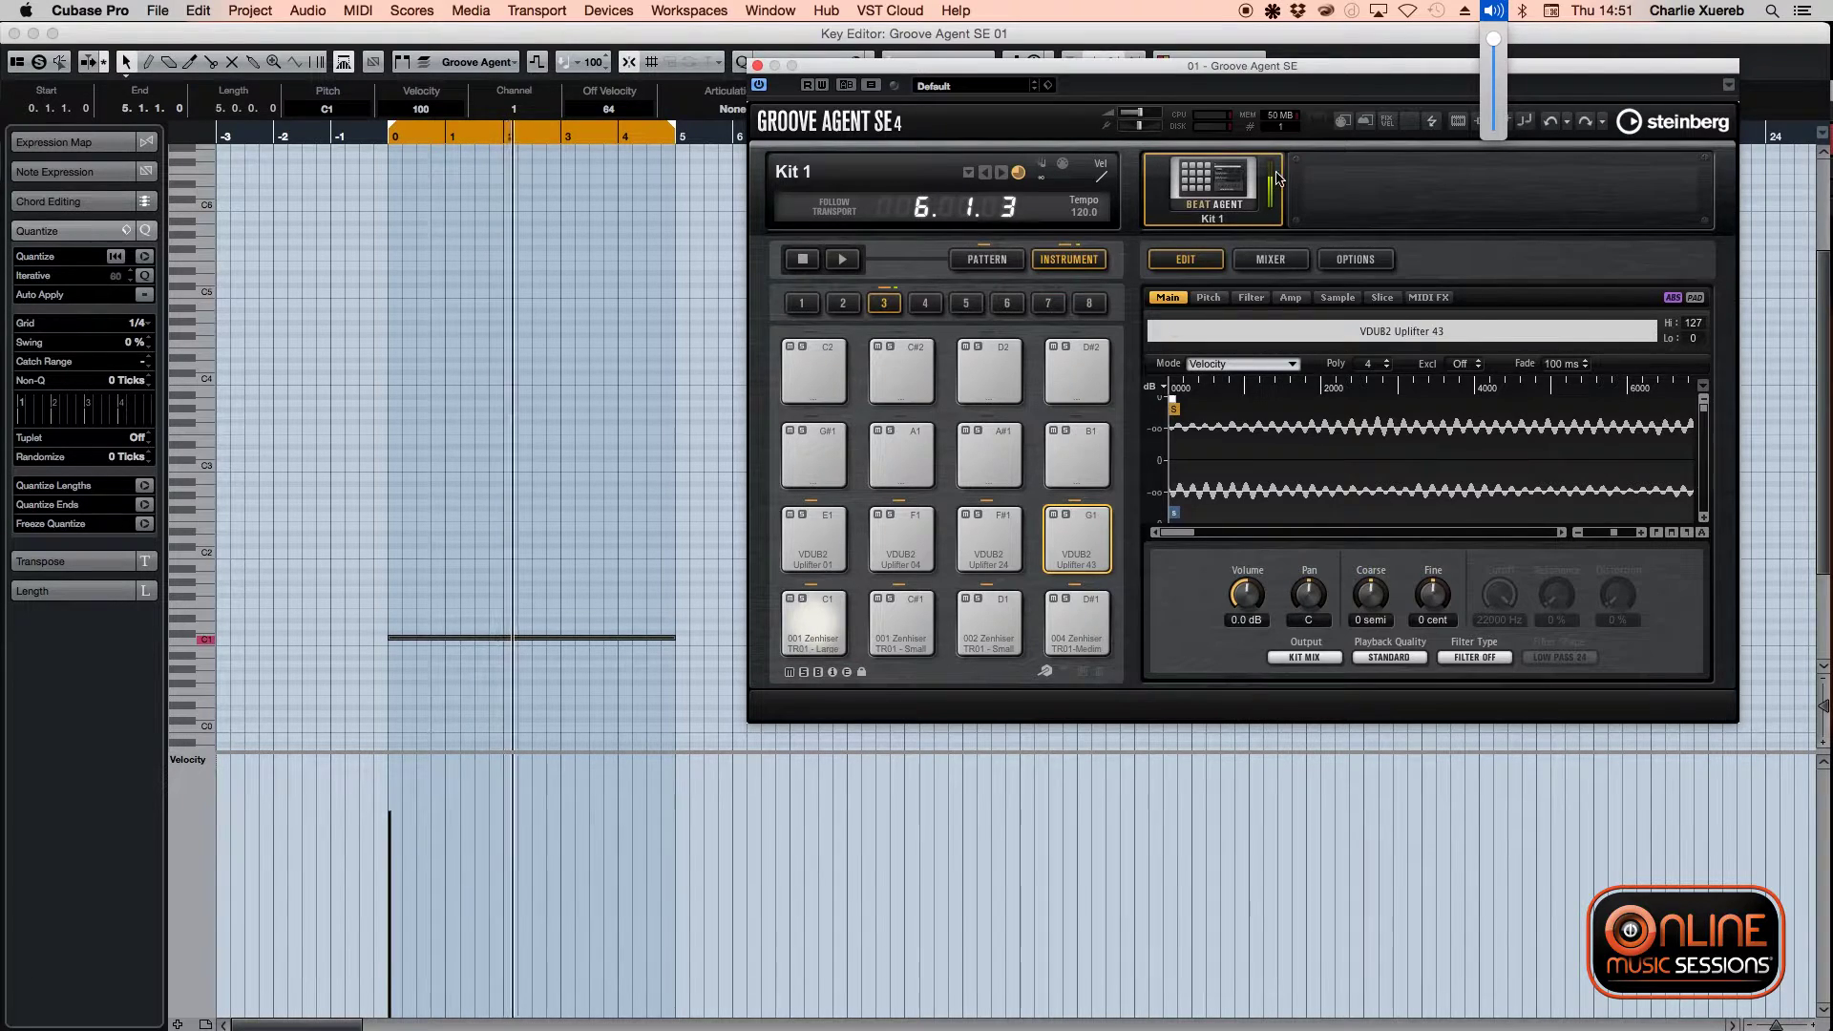
click(1350, 127)
click(1346, 124)
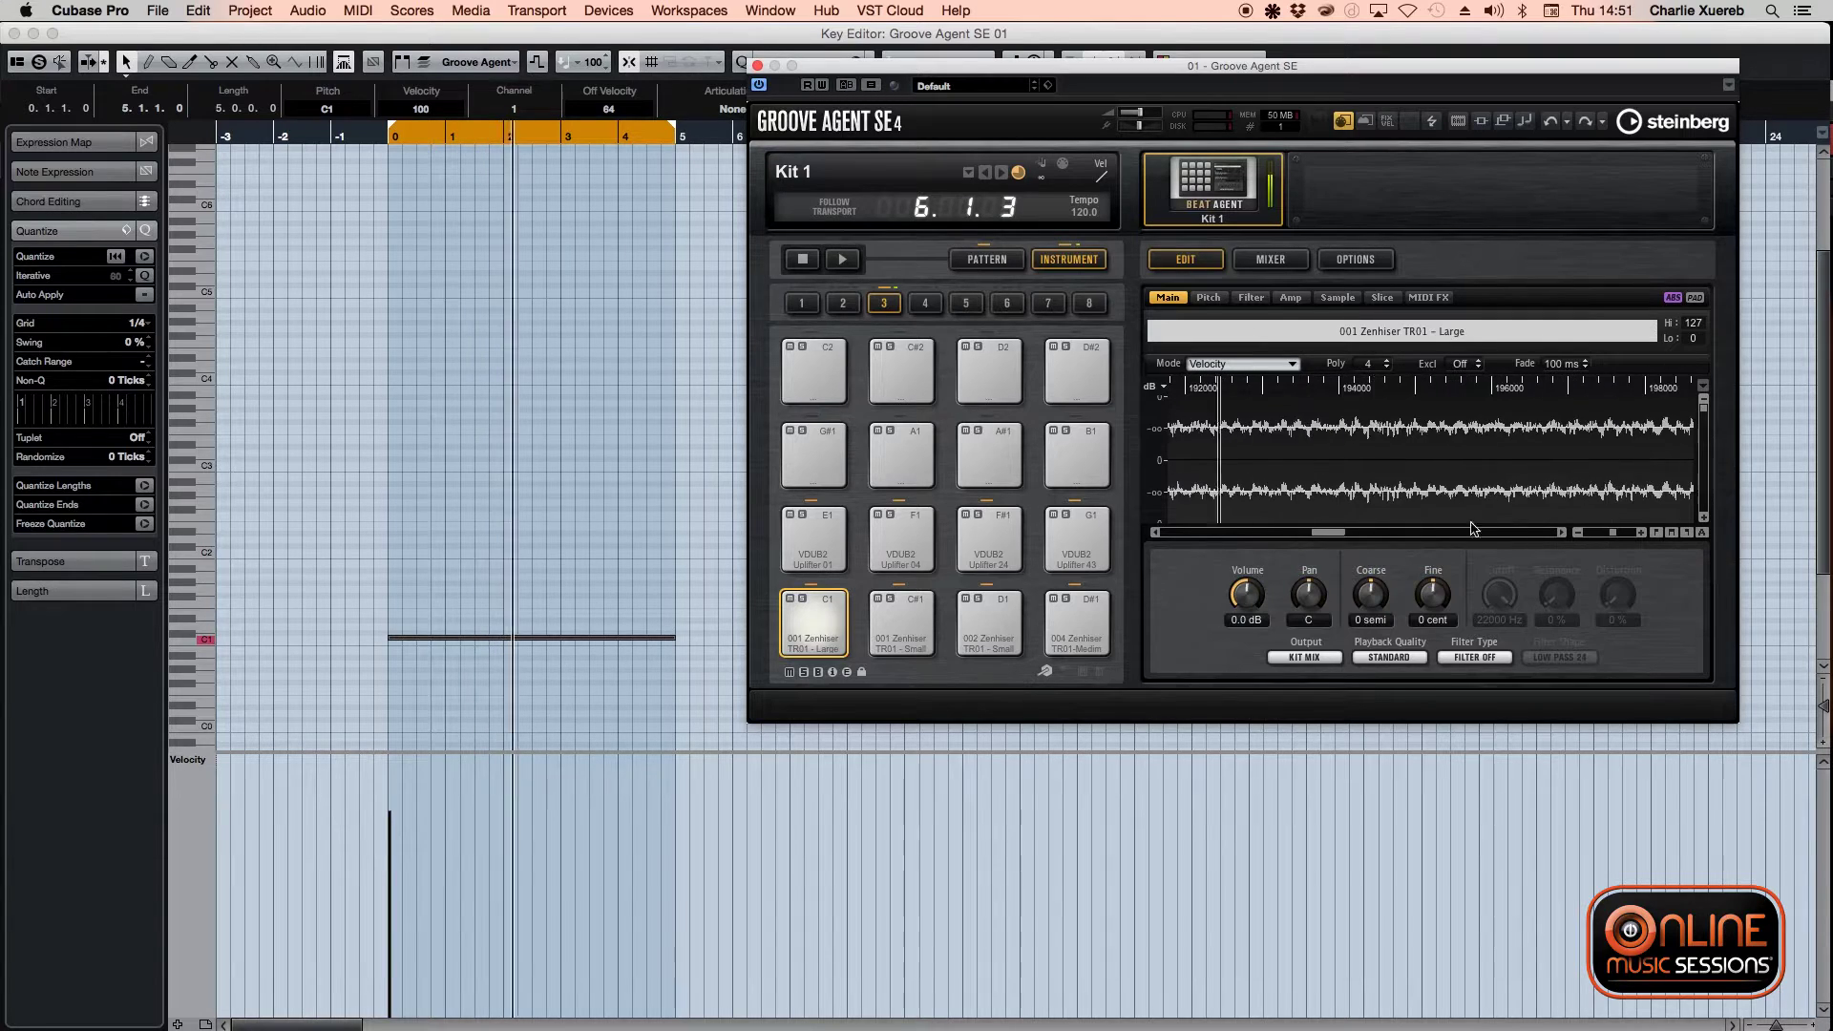
drag(1598, 540, 1586, 537)
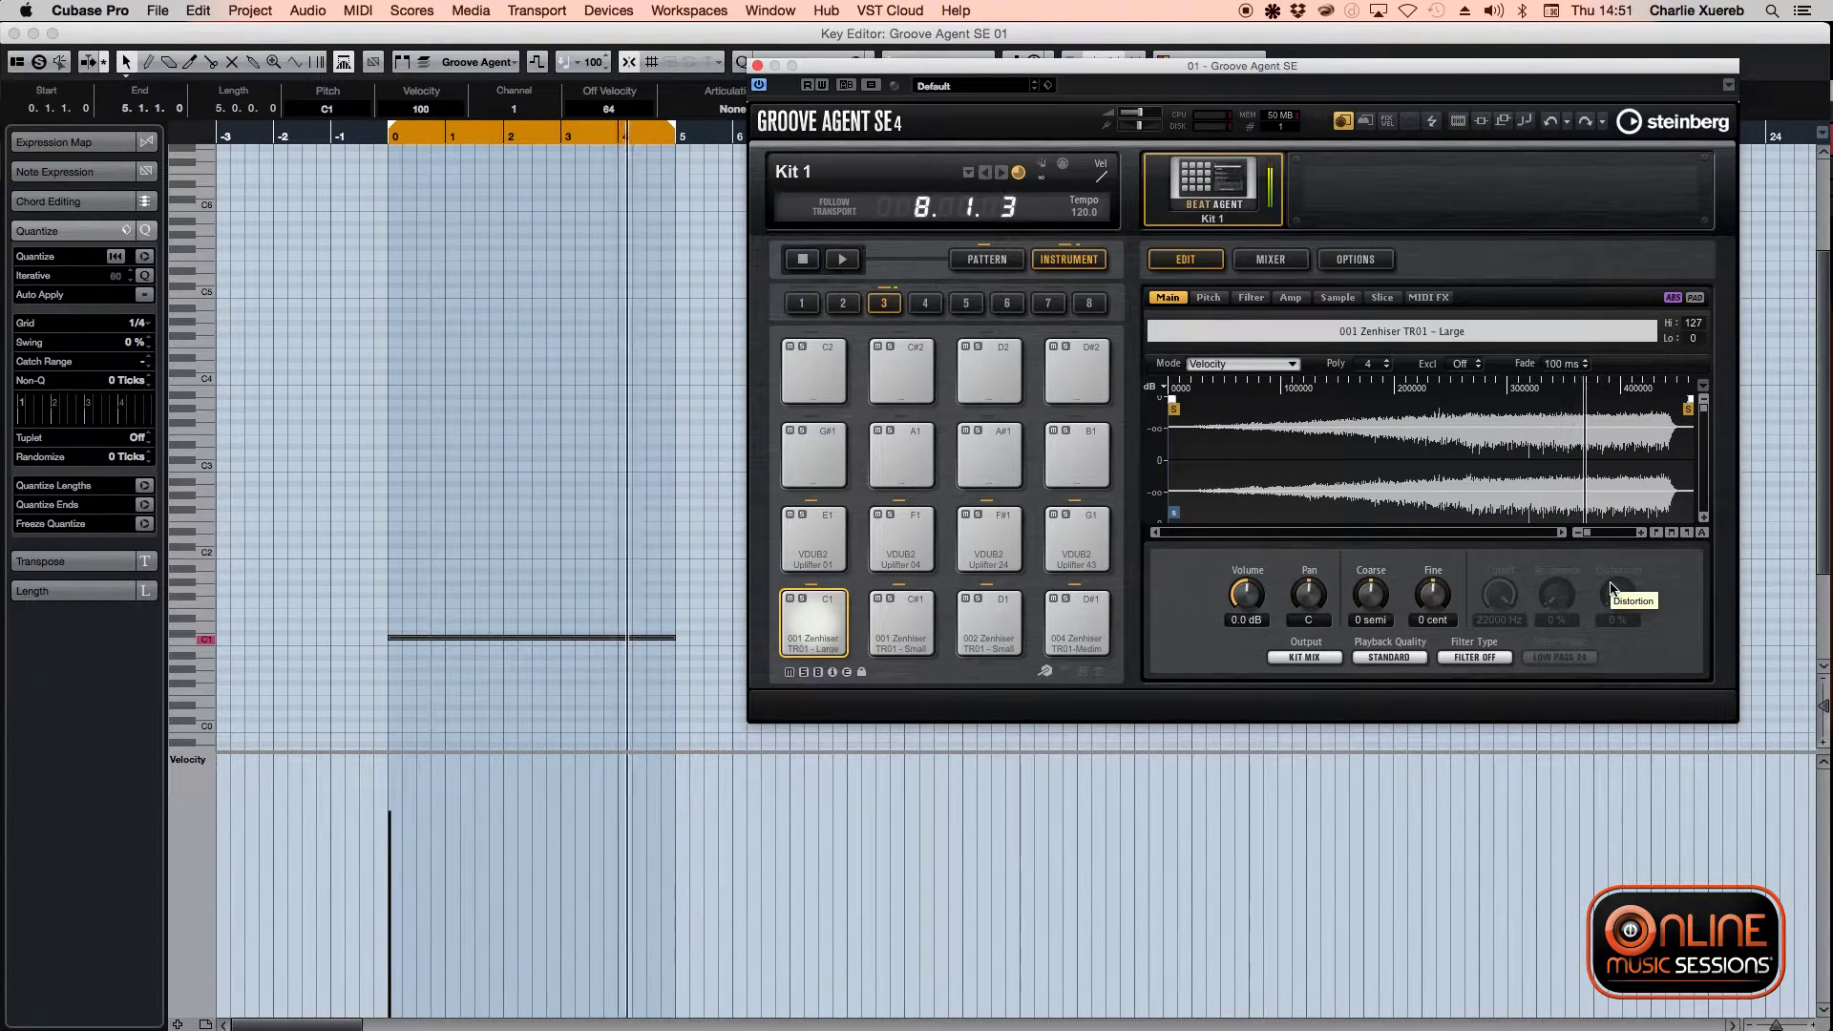
key(space)
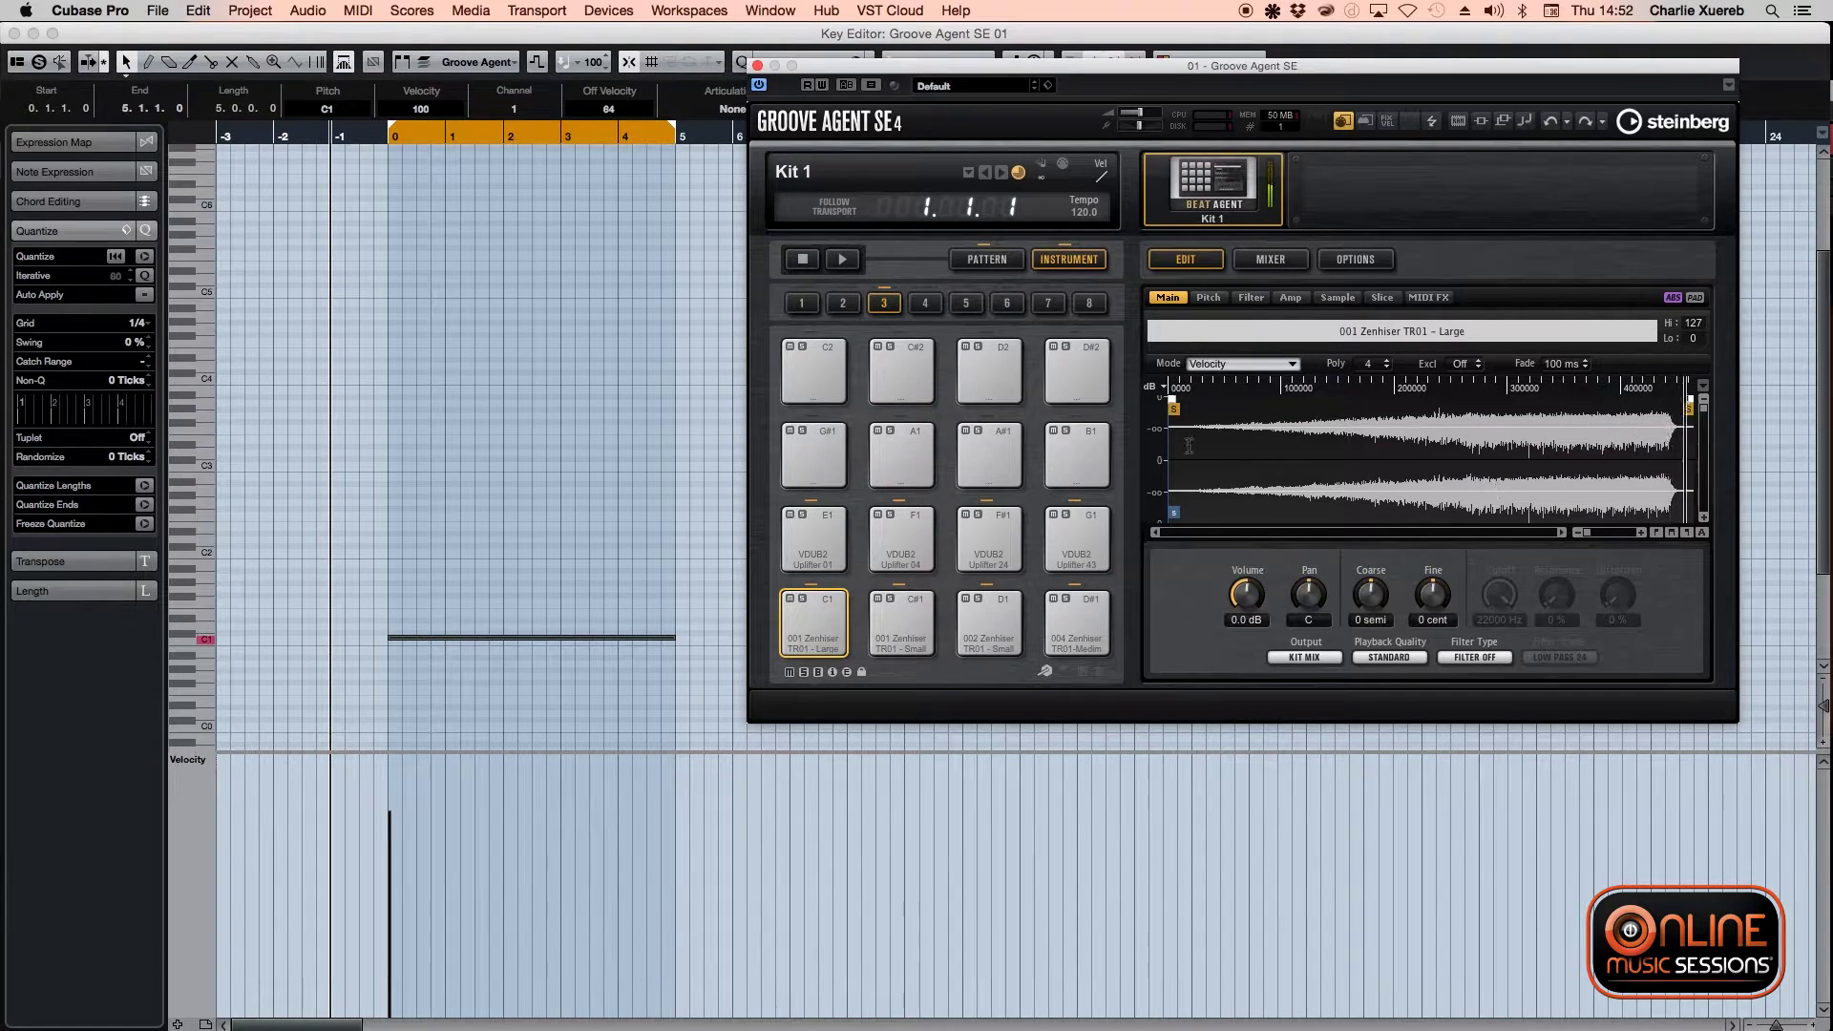
- Set the C1 pad's sample playback mode to Until Release and audition the pad
click(1340, 299)
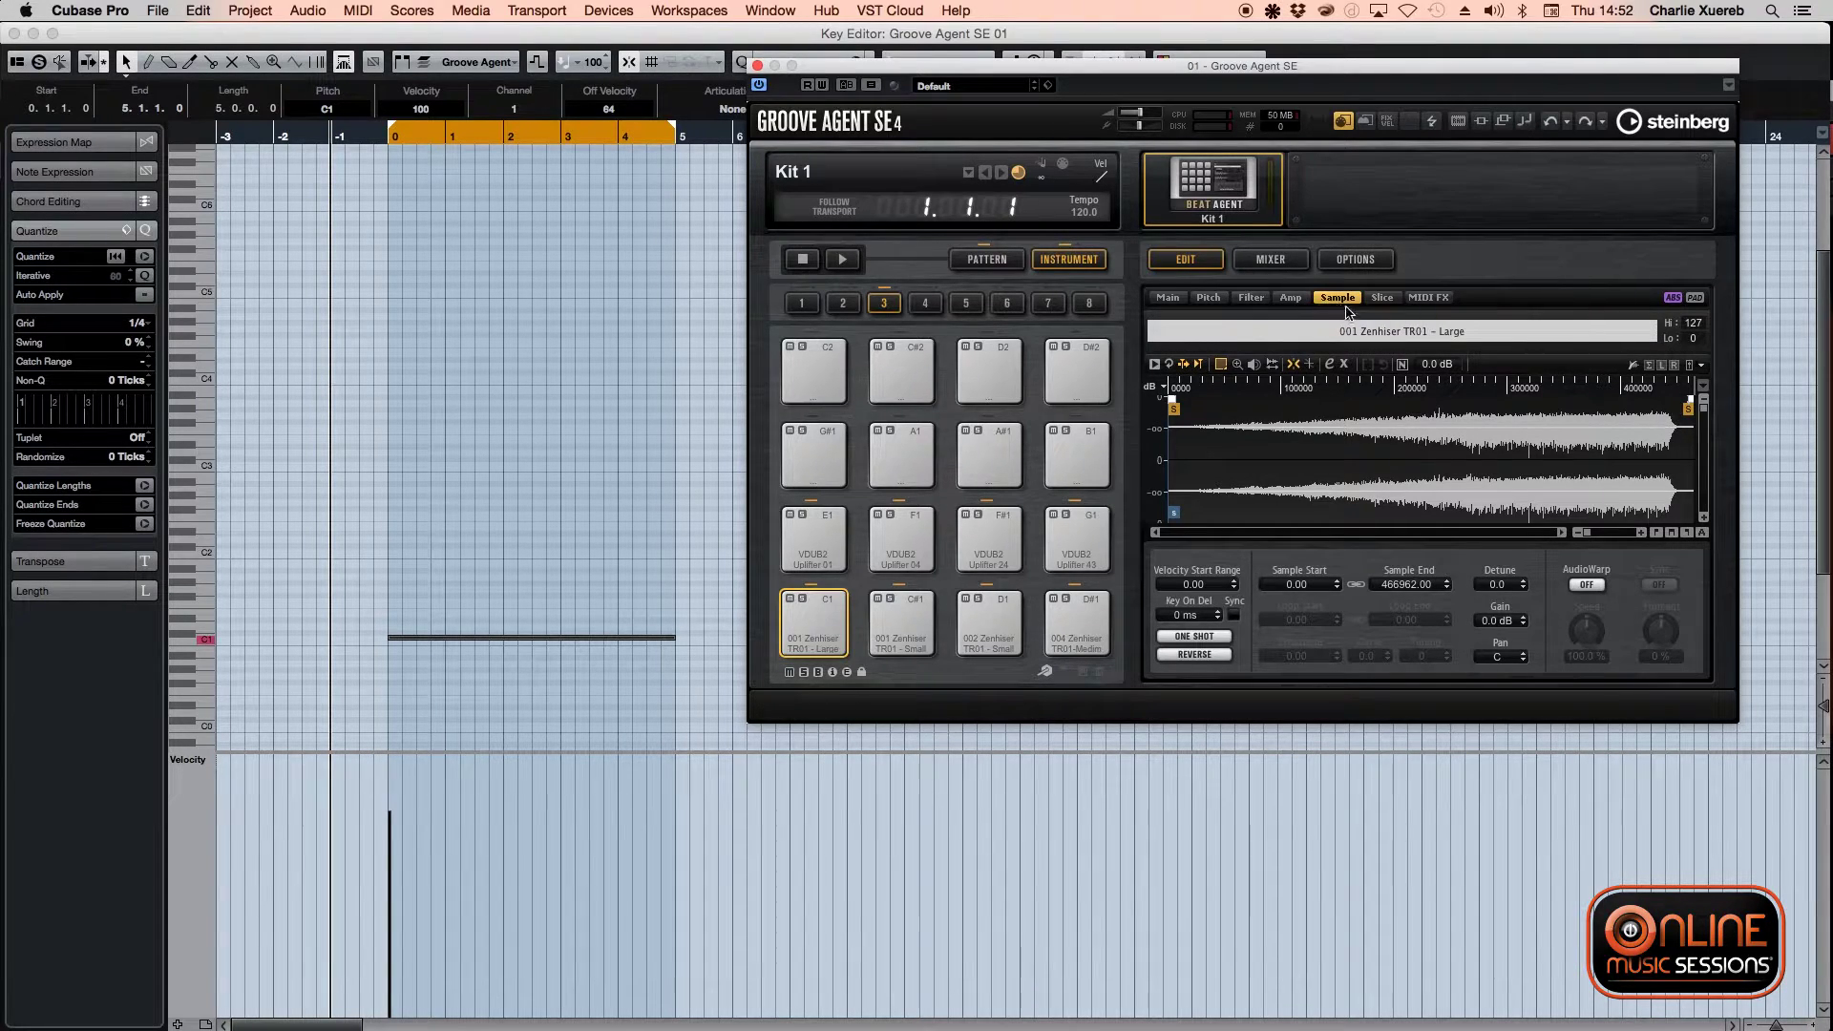
click(1195, 636)
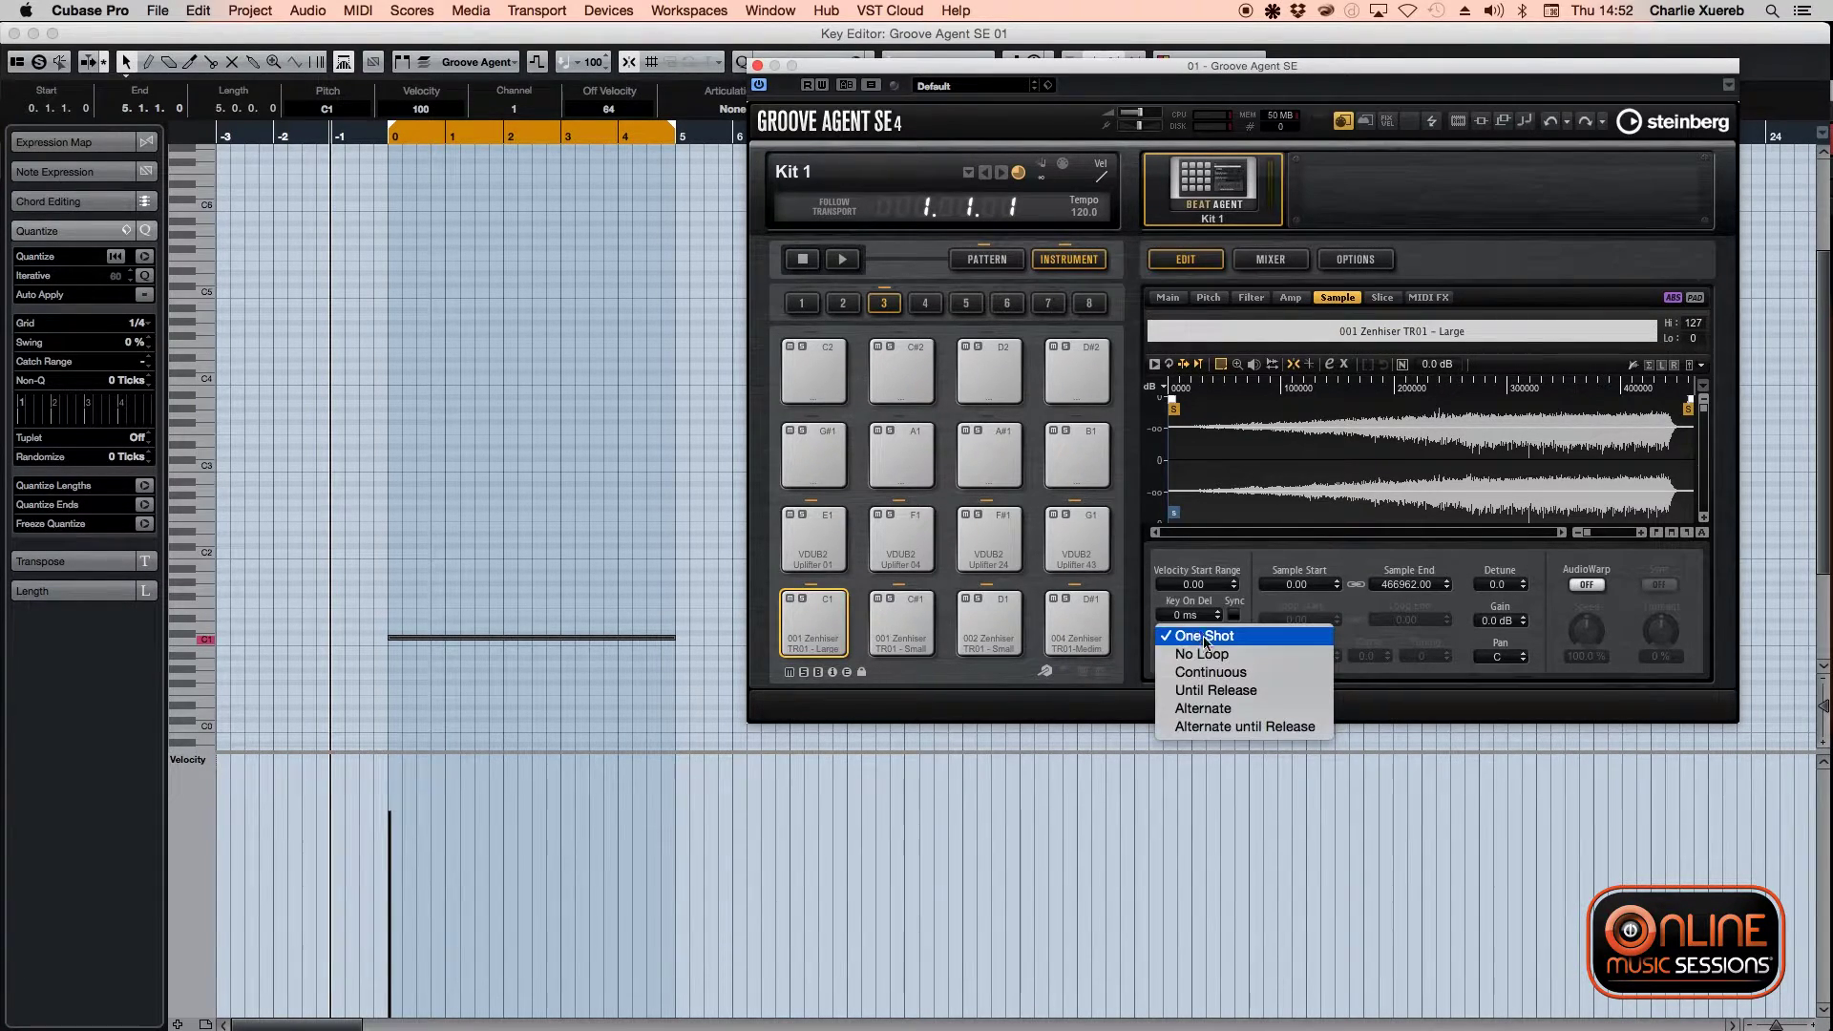
click(1214, 690)
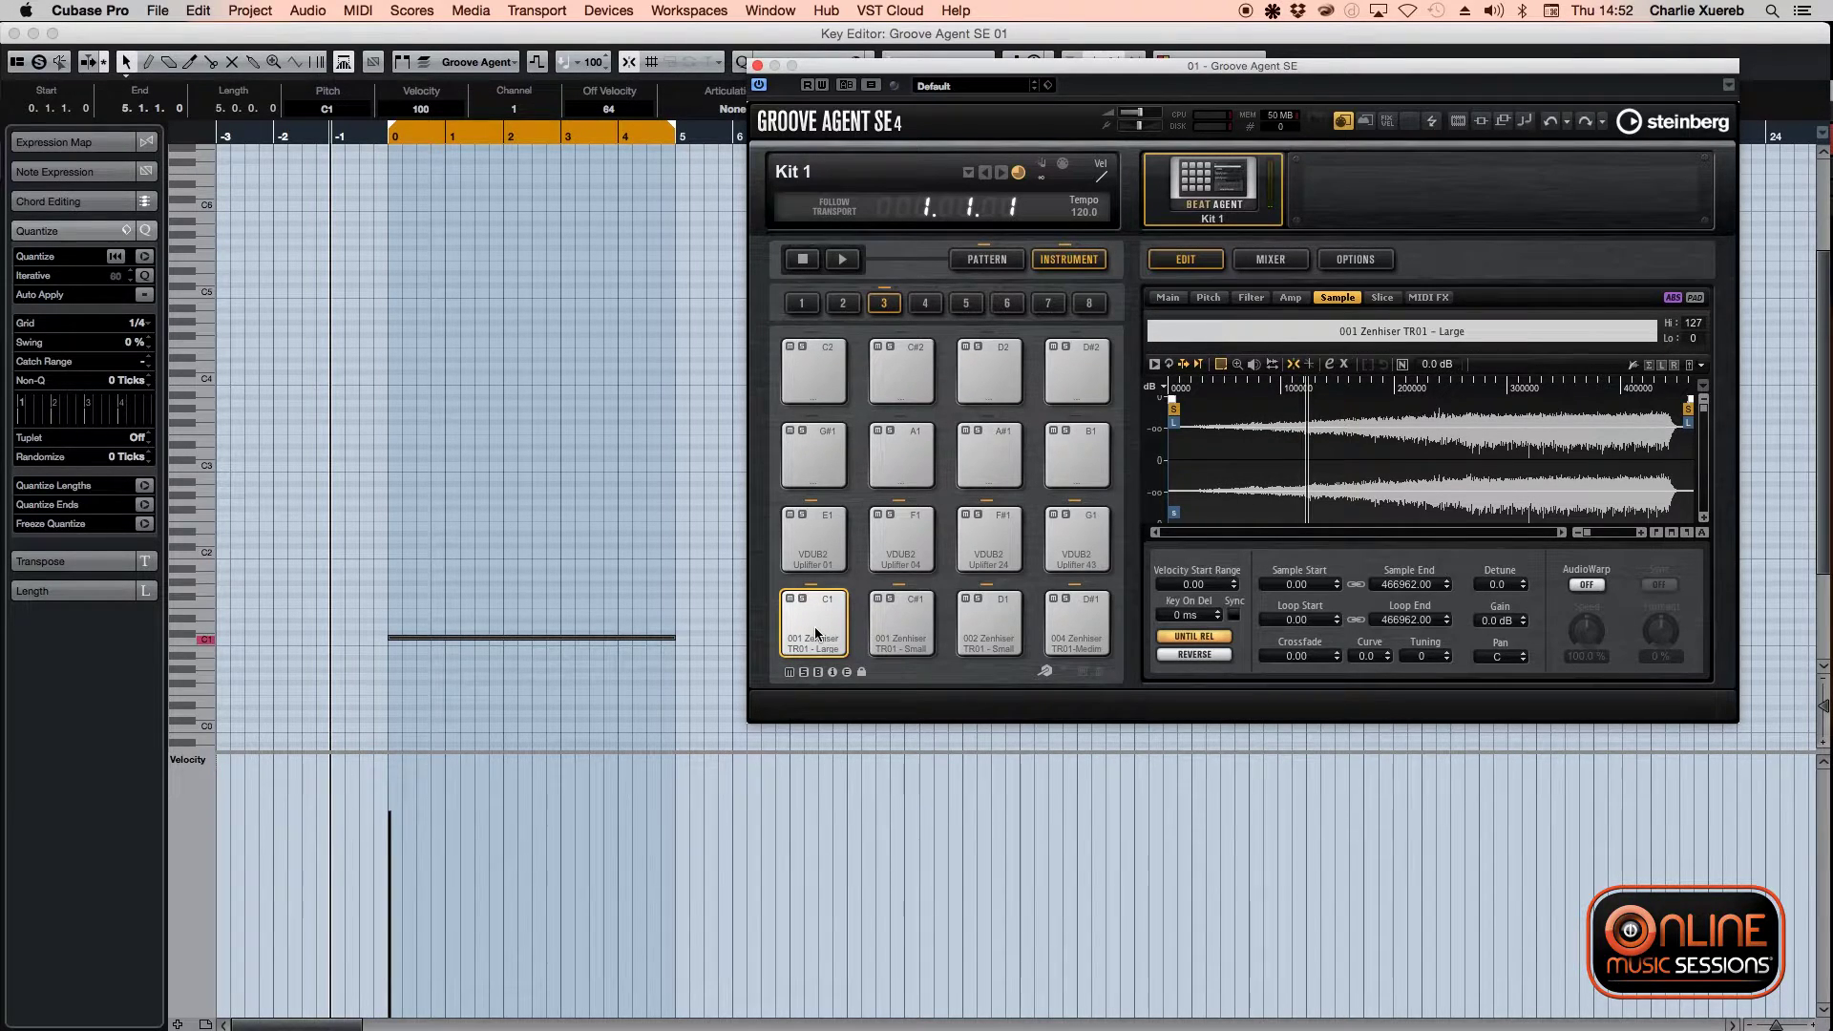
click(815, 626)
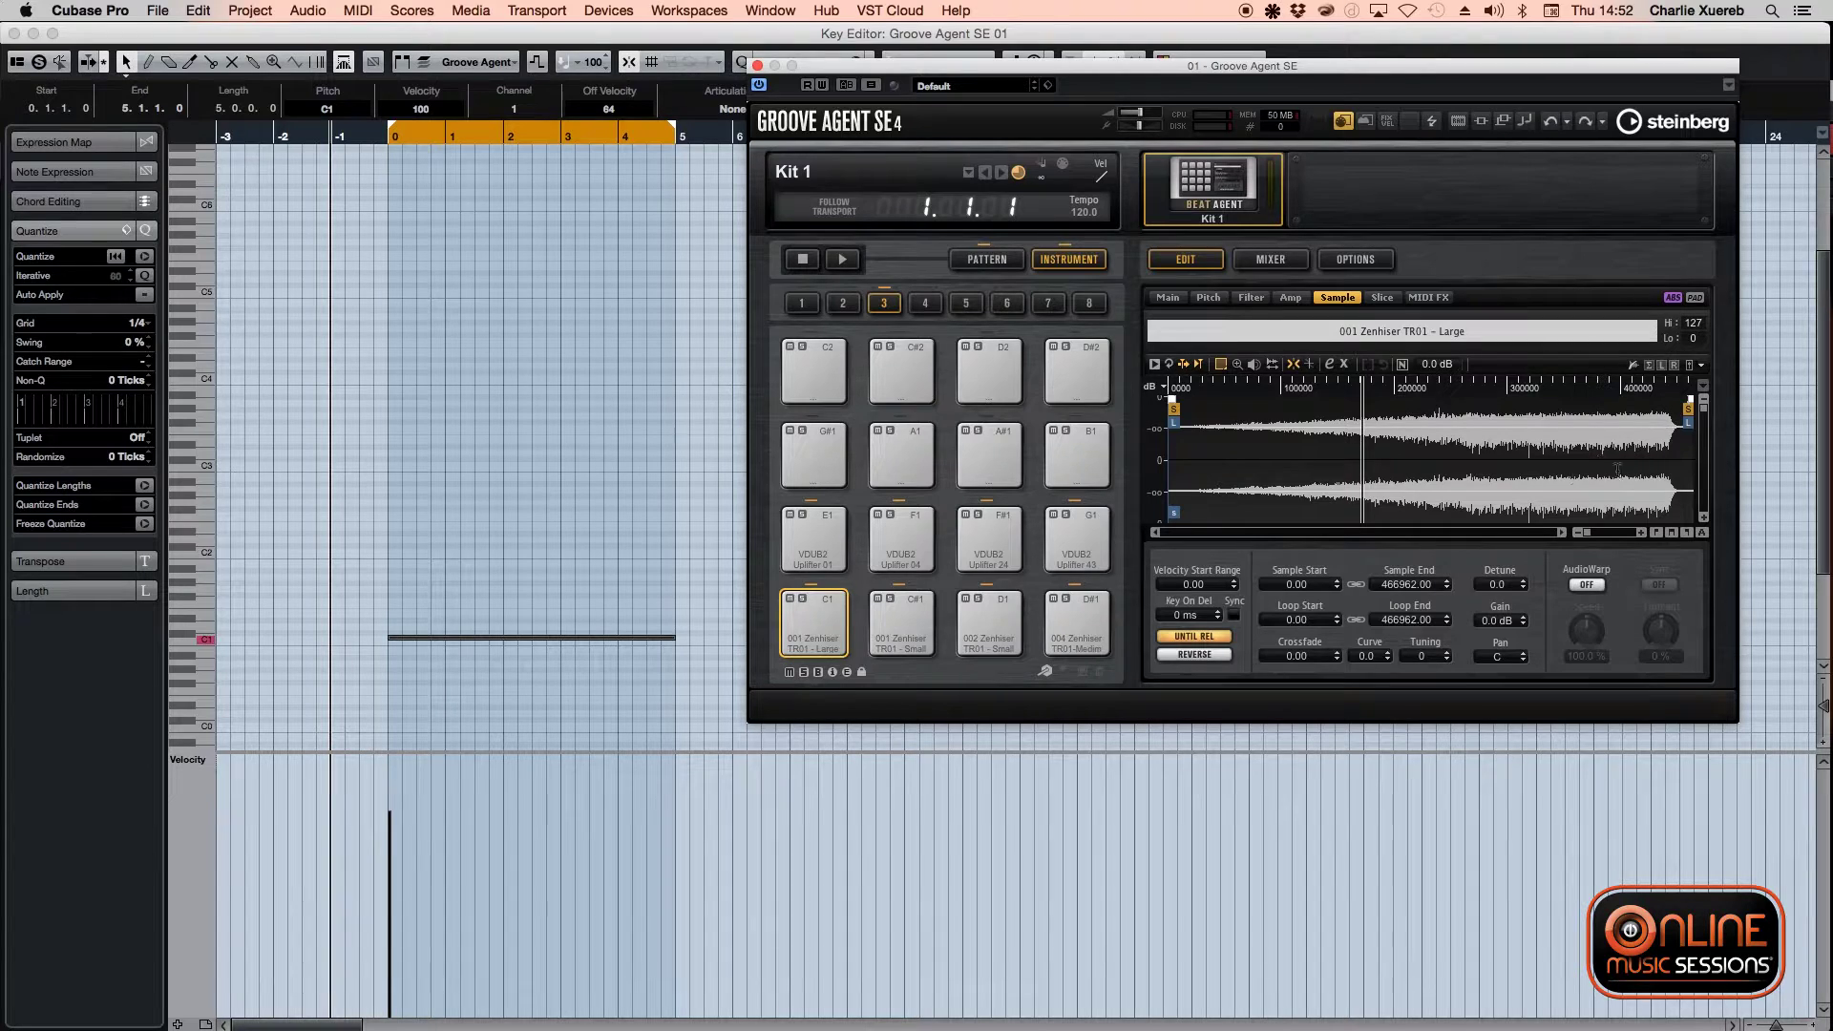
- Trim the silent tail of the C1 sample by moving its loop end and sample end to 447540
drag(374, 600, 702, 676)
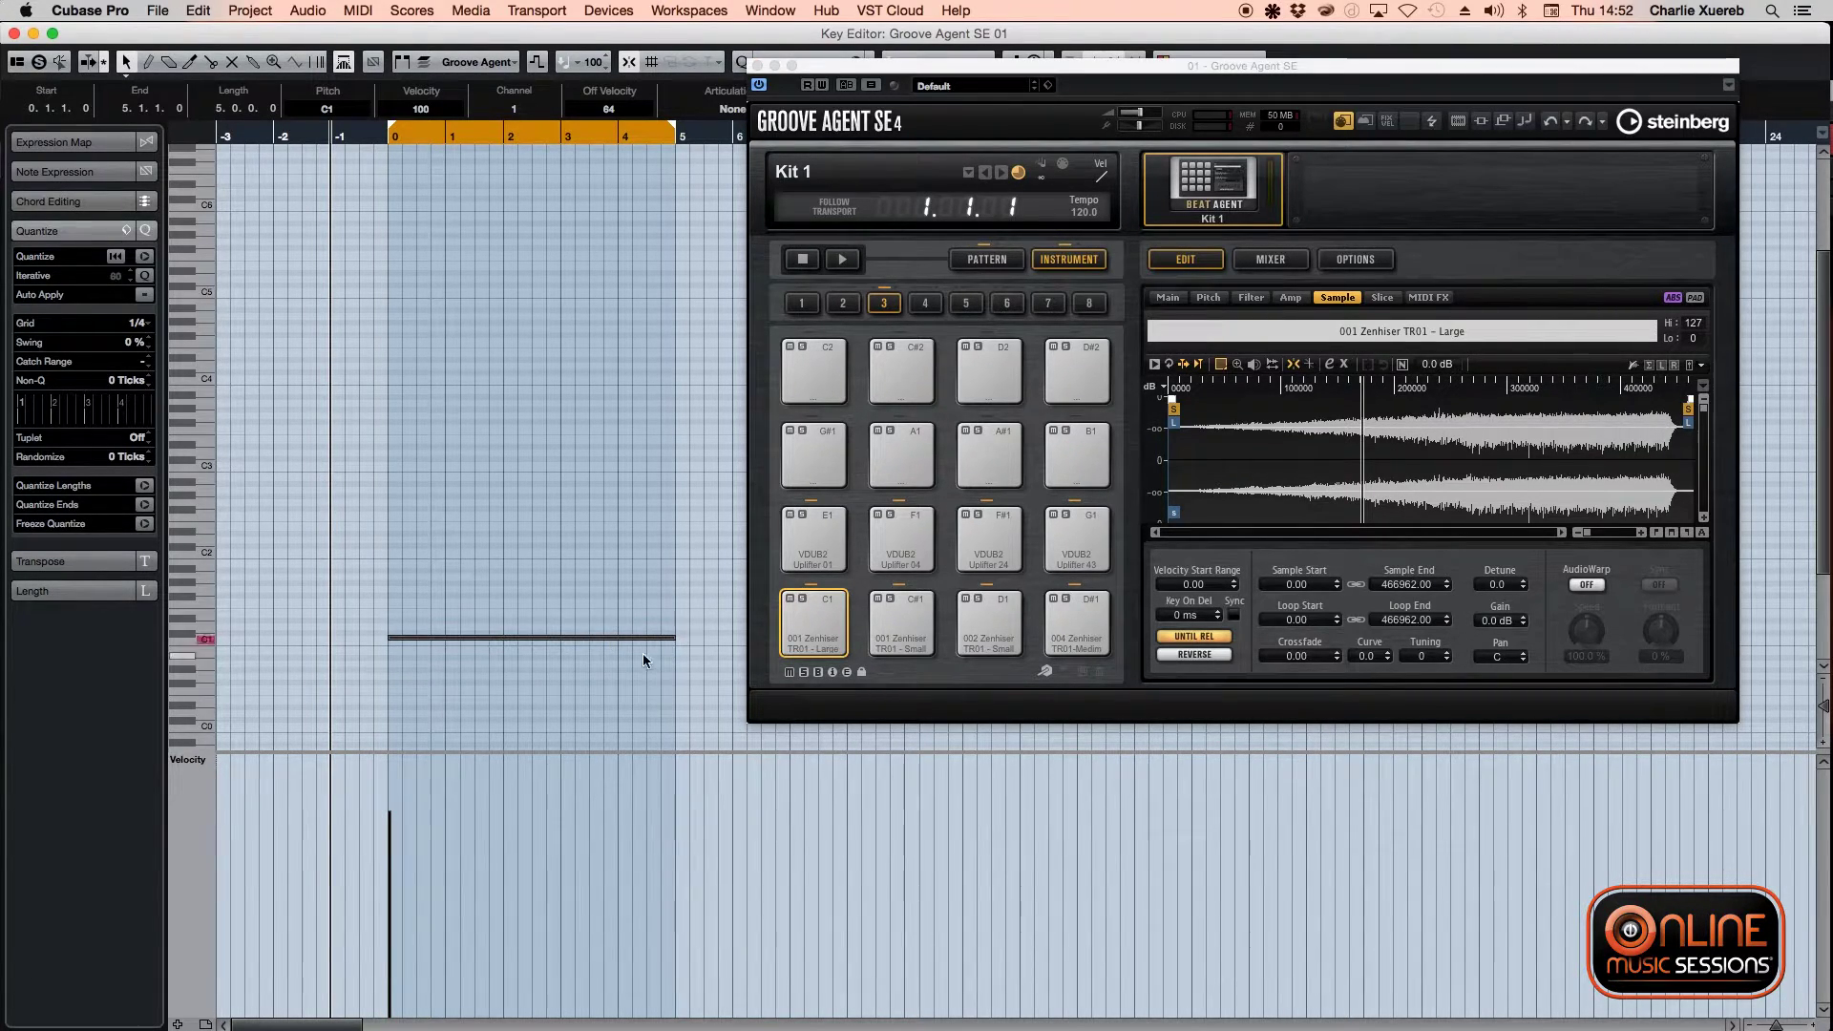
click(1687, 401)
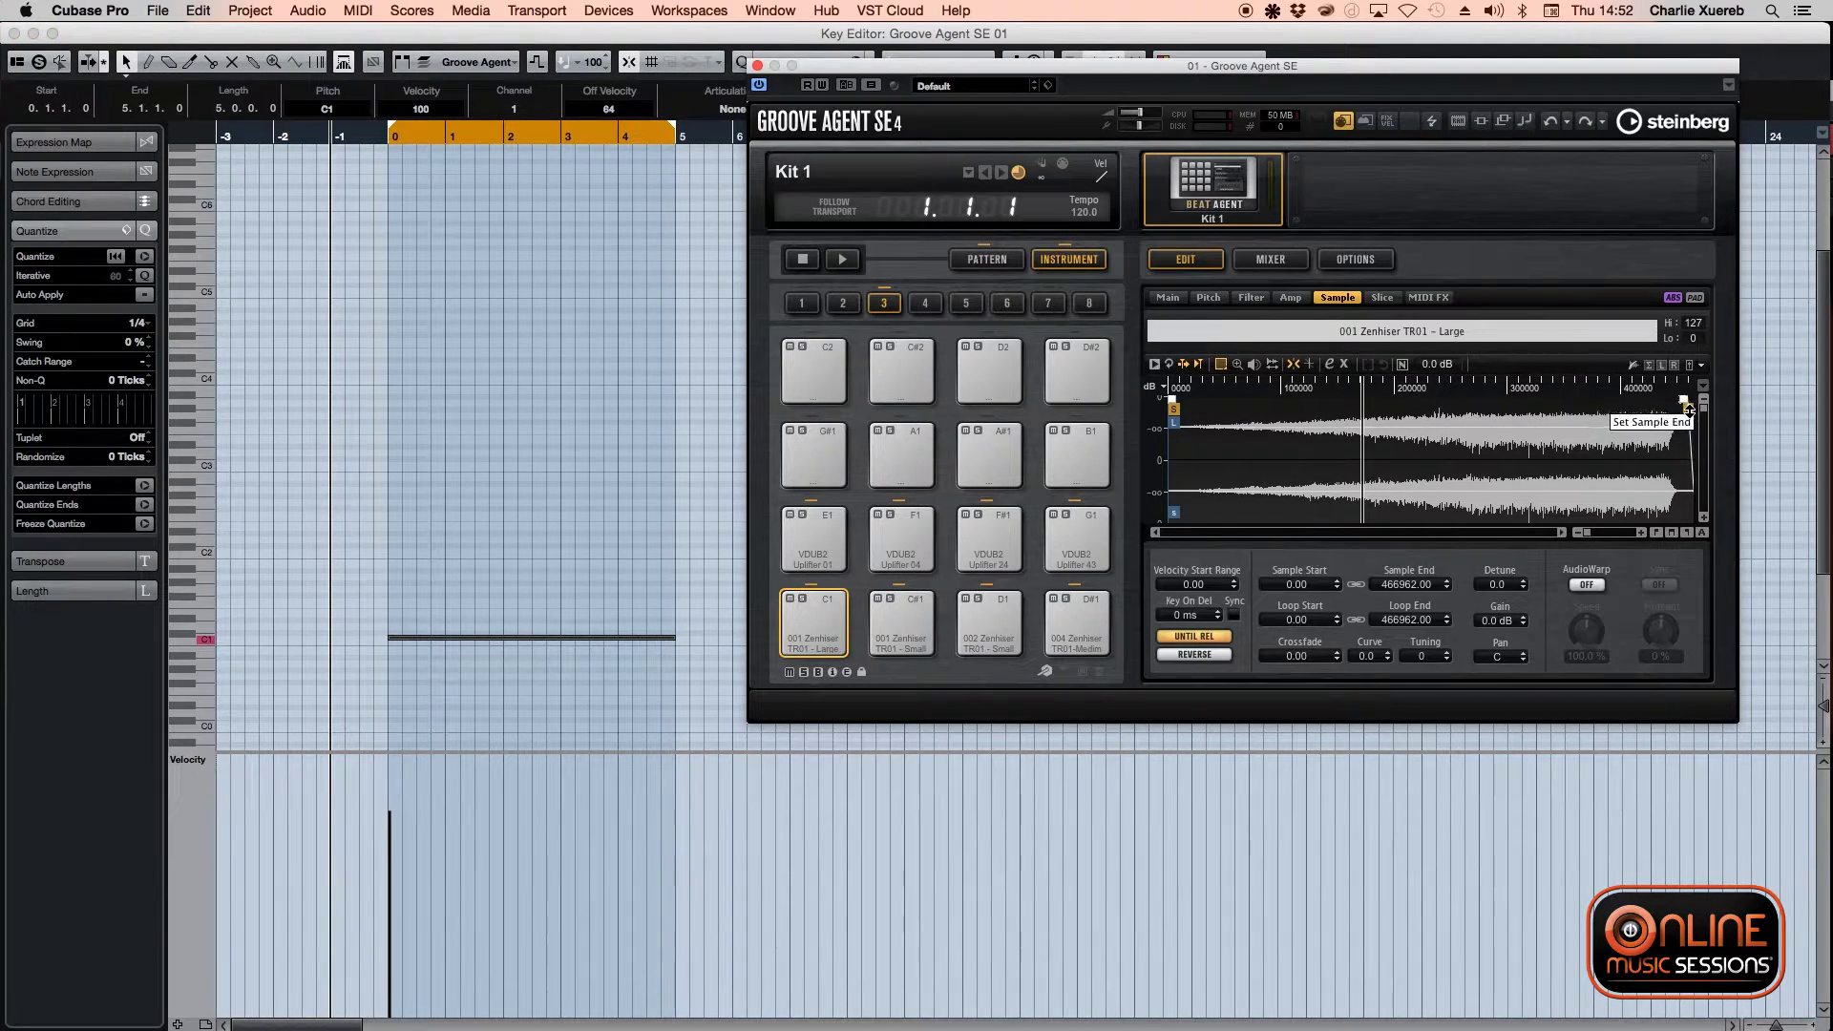
drag(1692, 424, 1671, 425)
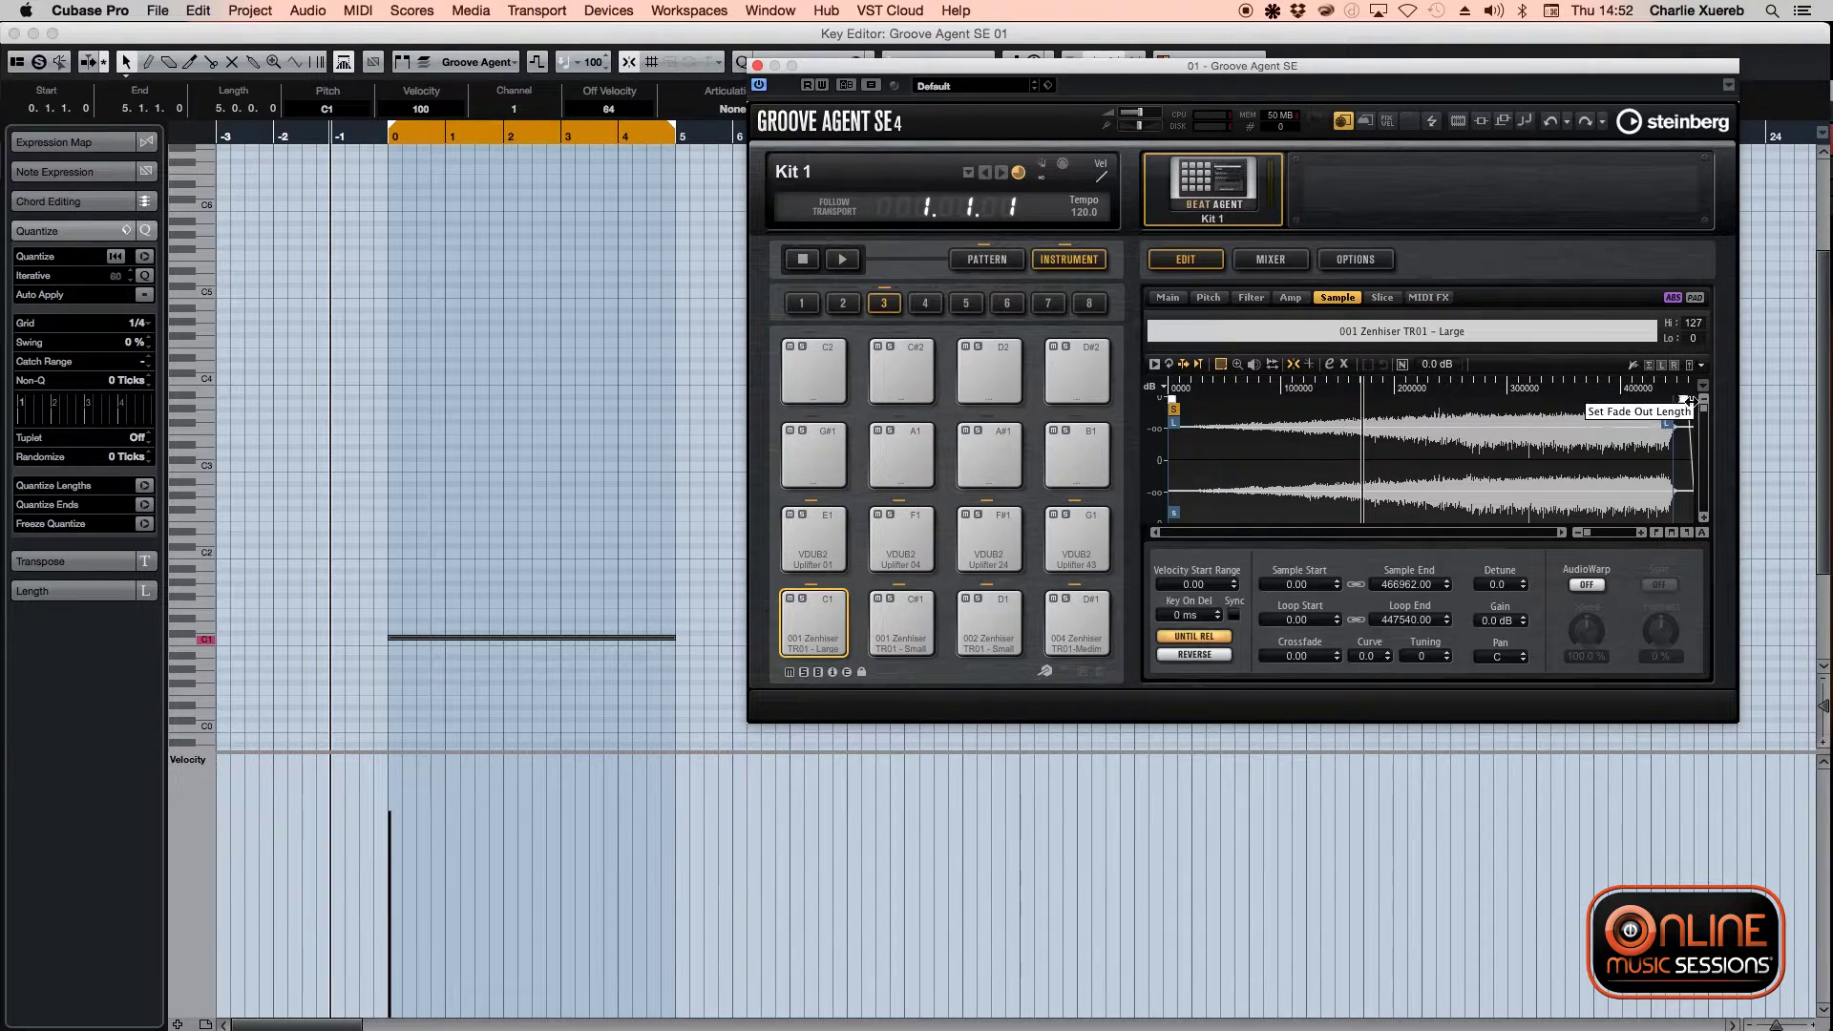
drag(1698, 413, 1670, 411)
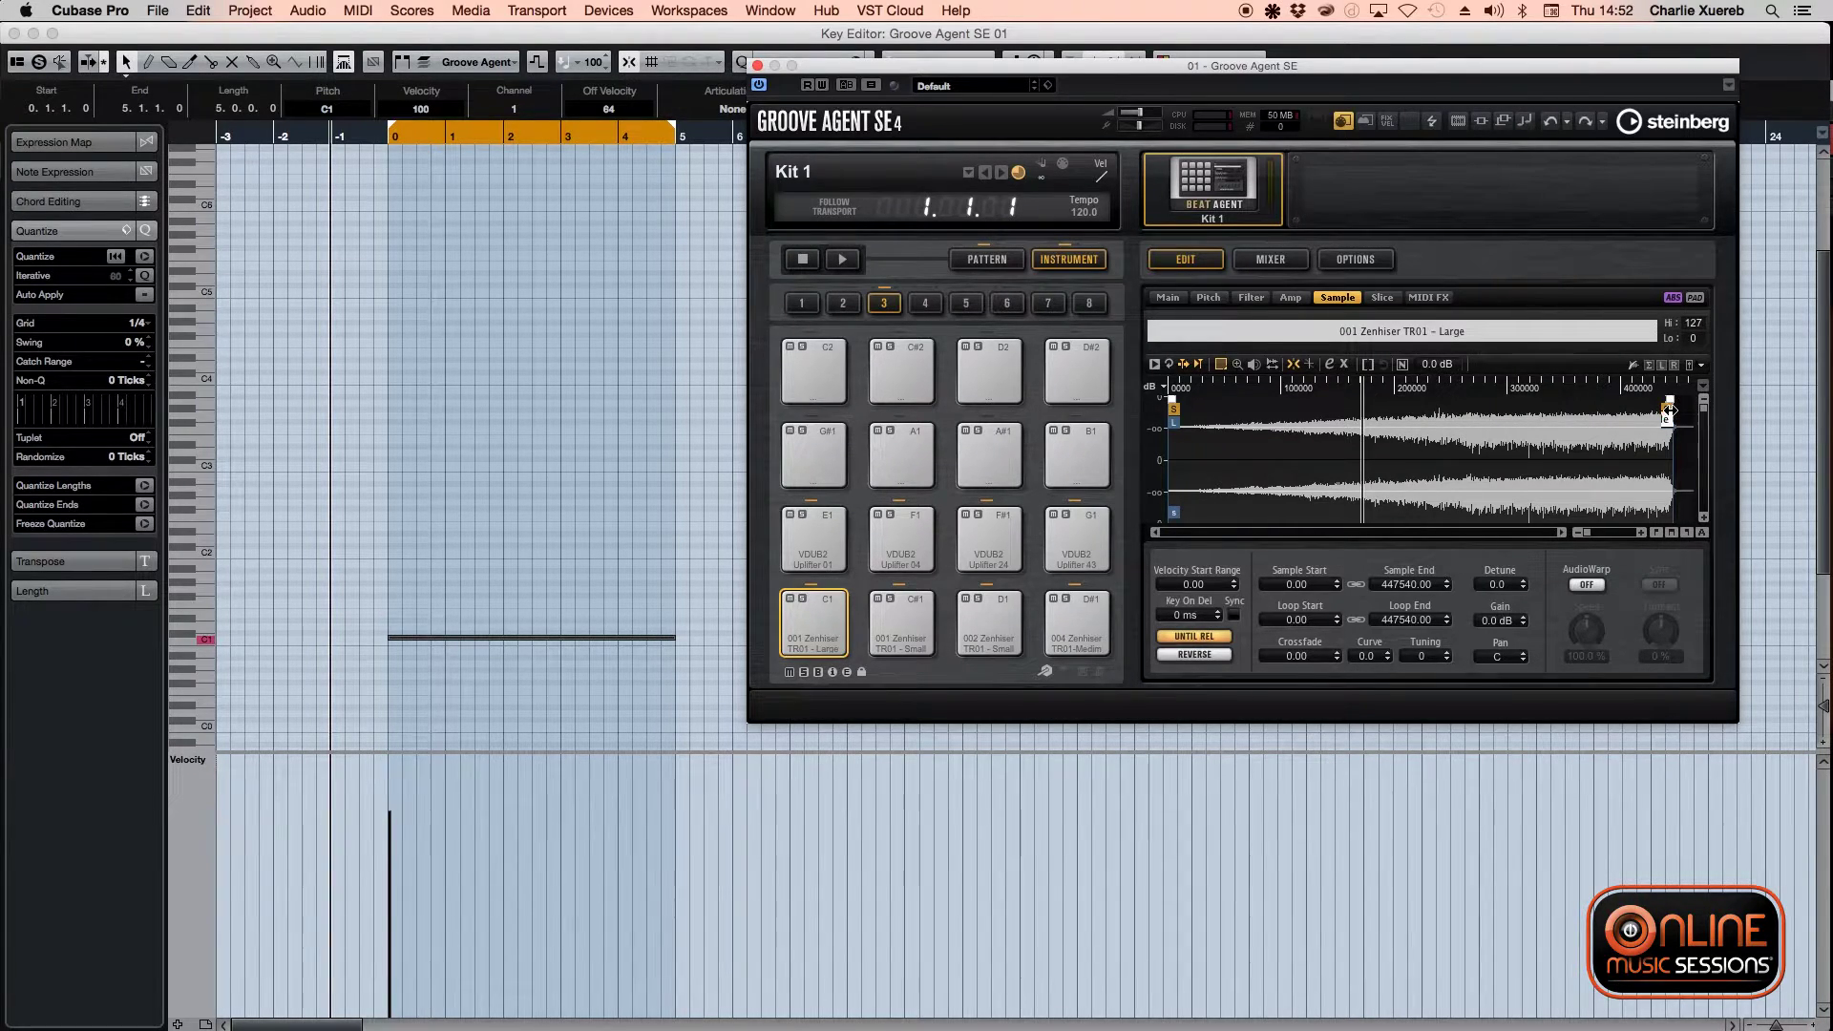
- Play back the C1 note to check the trimmed sample, and stop playback
click(479, 807)
right_click(493, 492)
click(494, 490)
key(space)
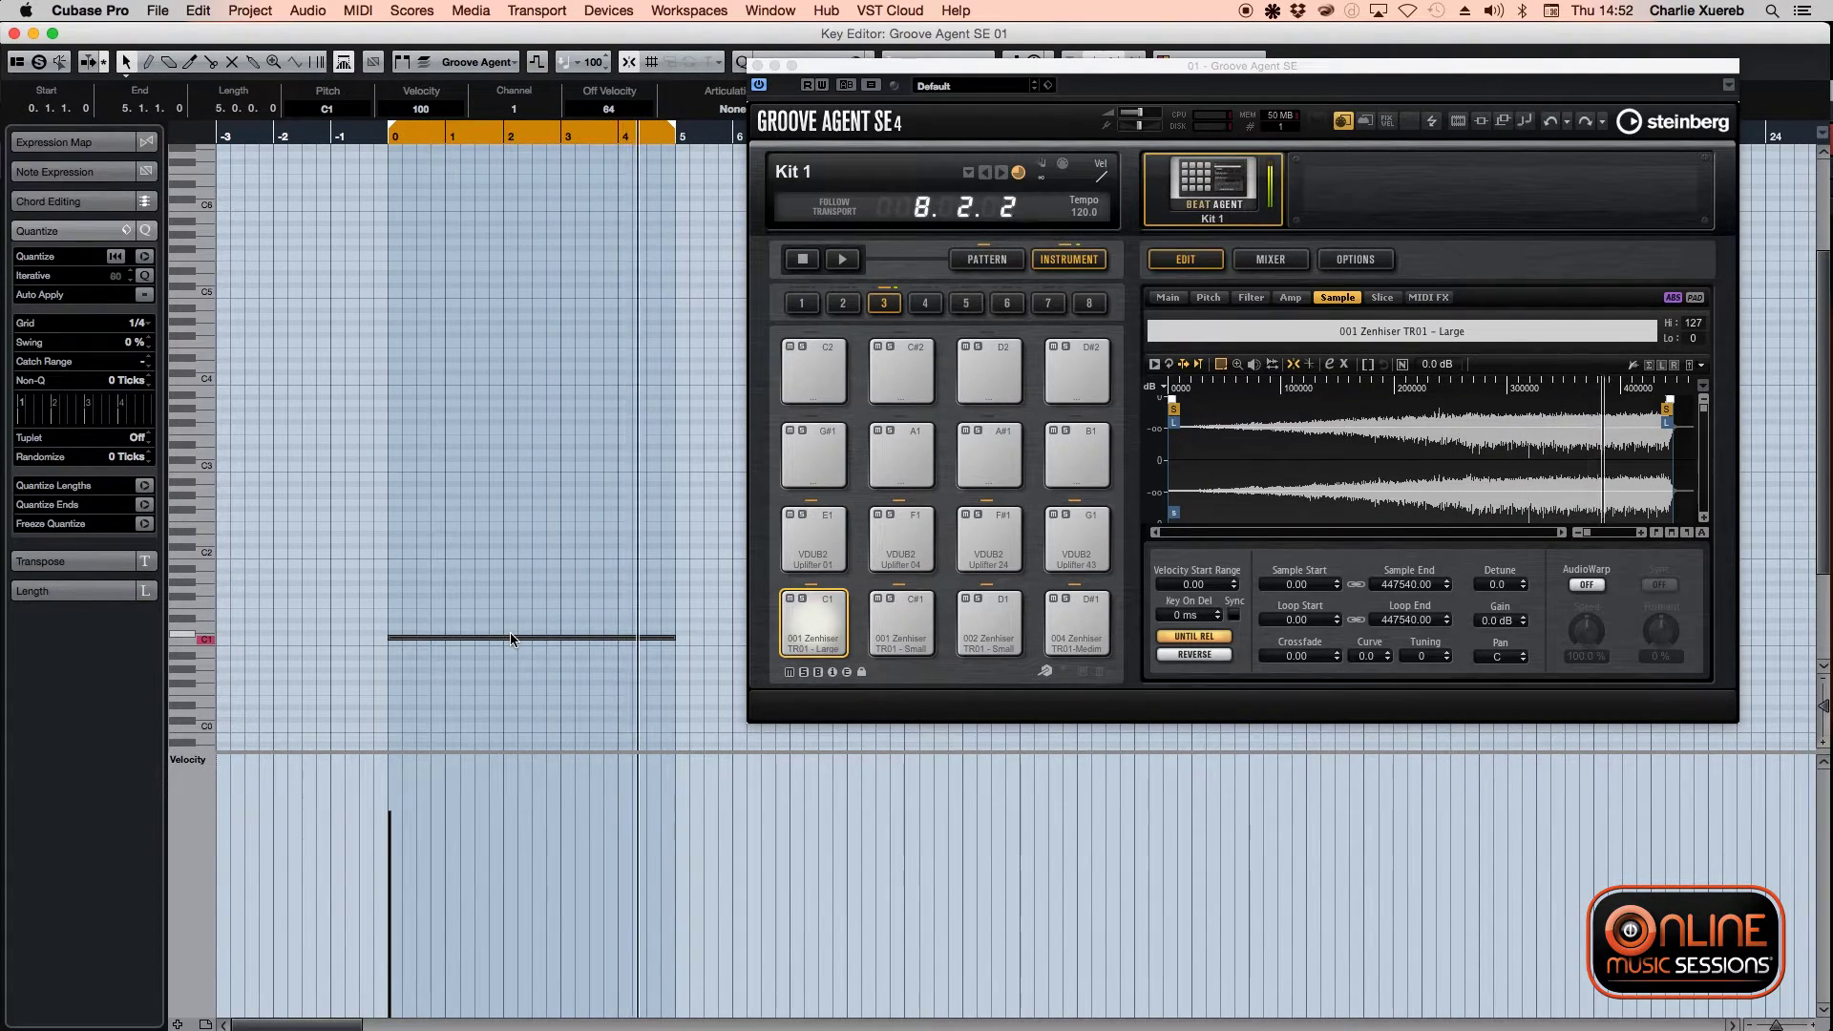
key(space)
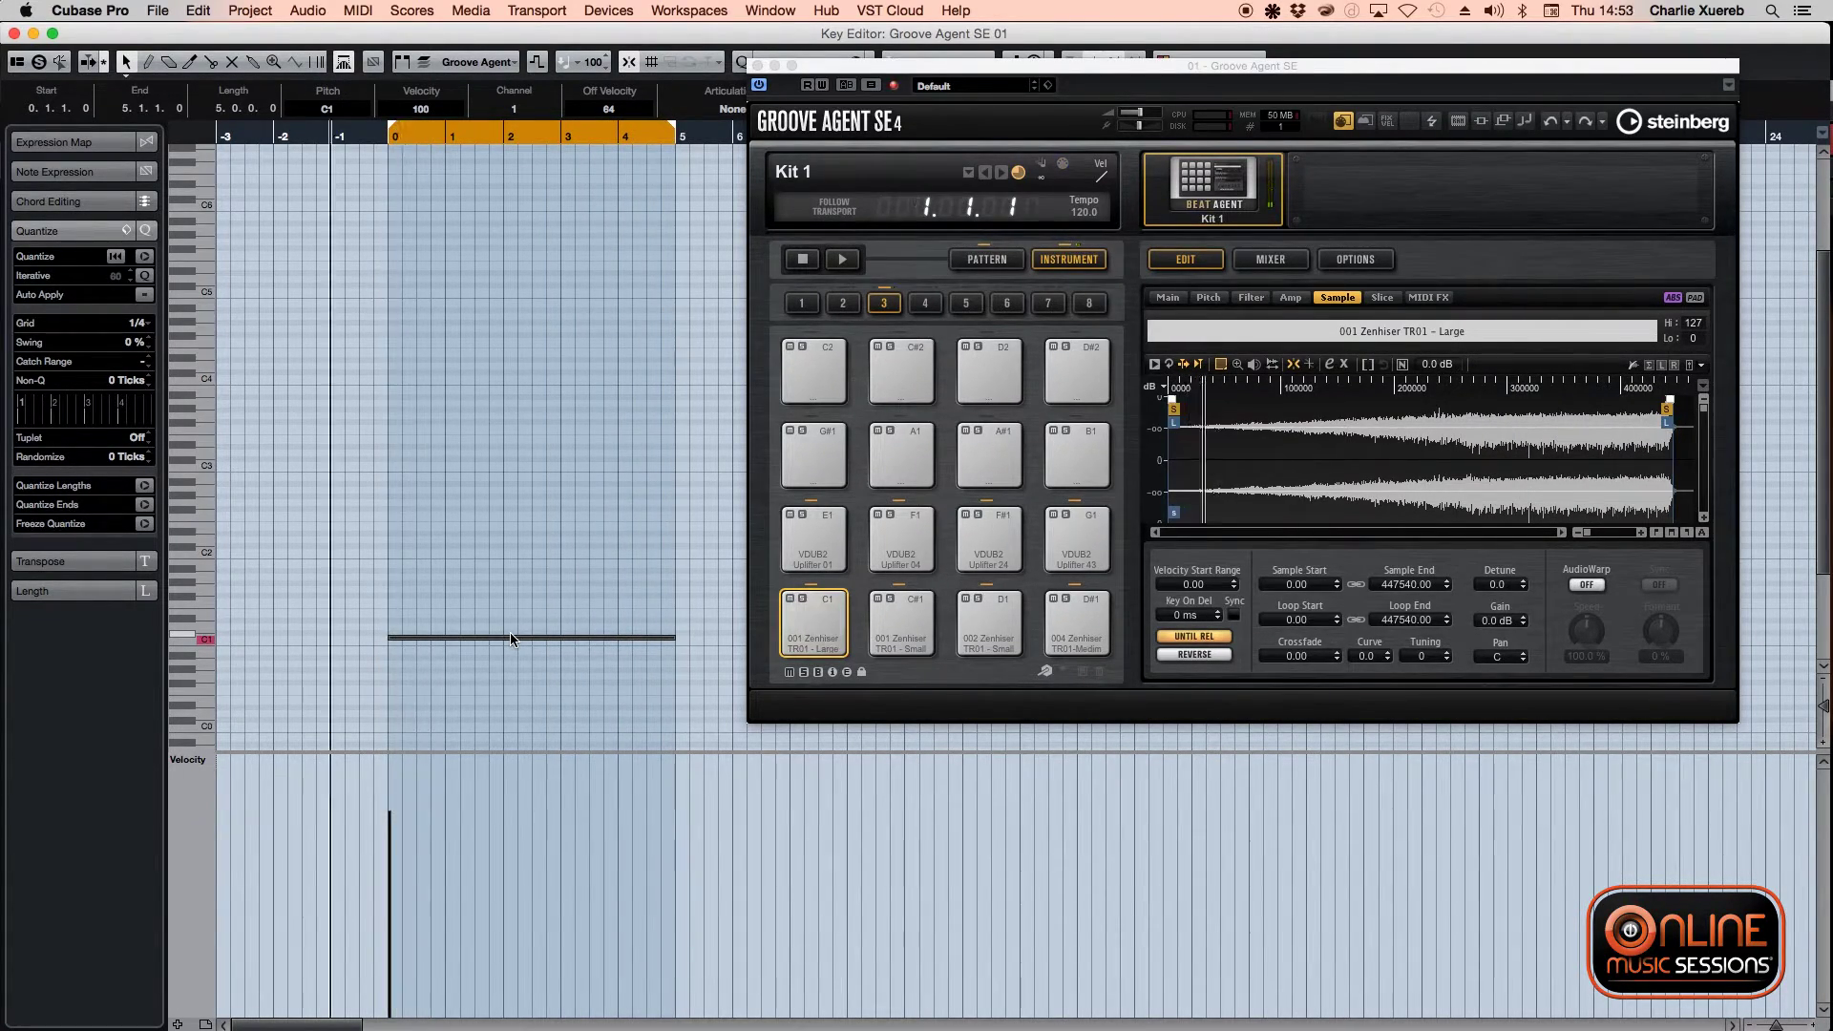
- Audition the C#1 key, add a D#1 note from bar 3 to bar 5, and play both notes together
click(180, 633)
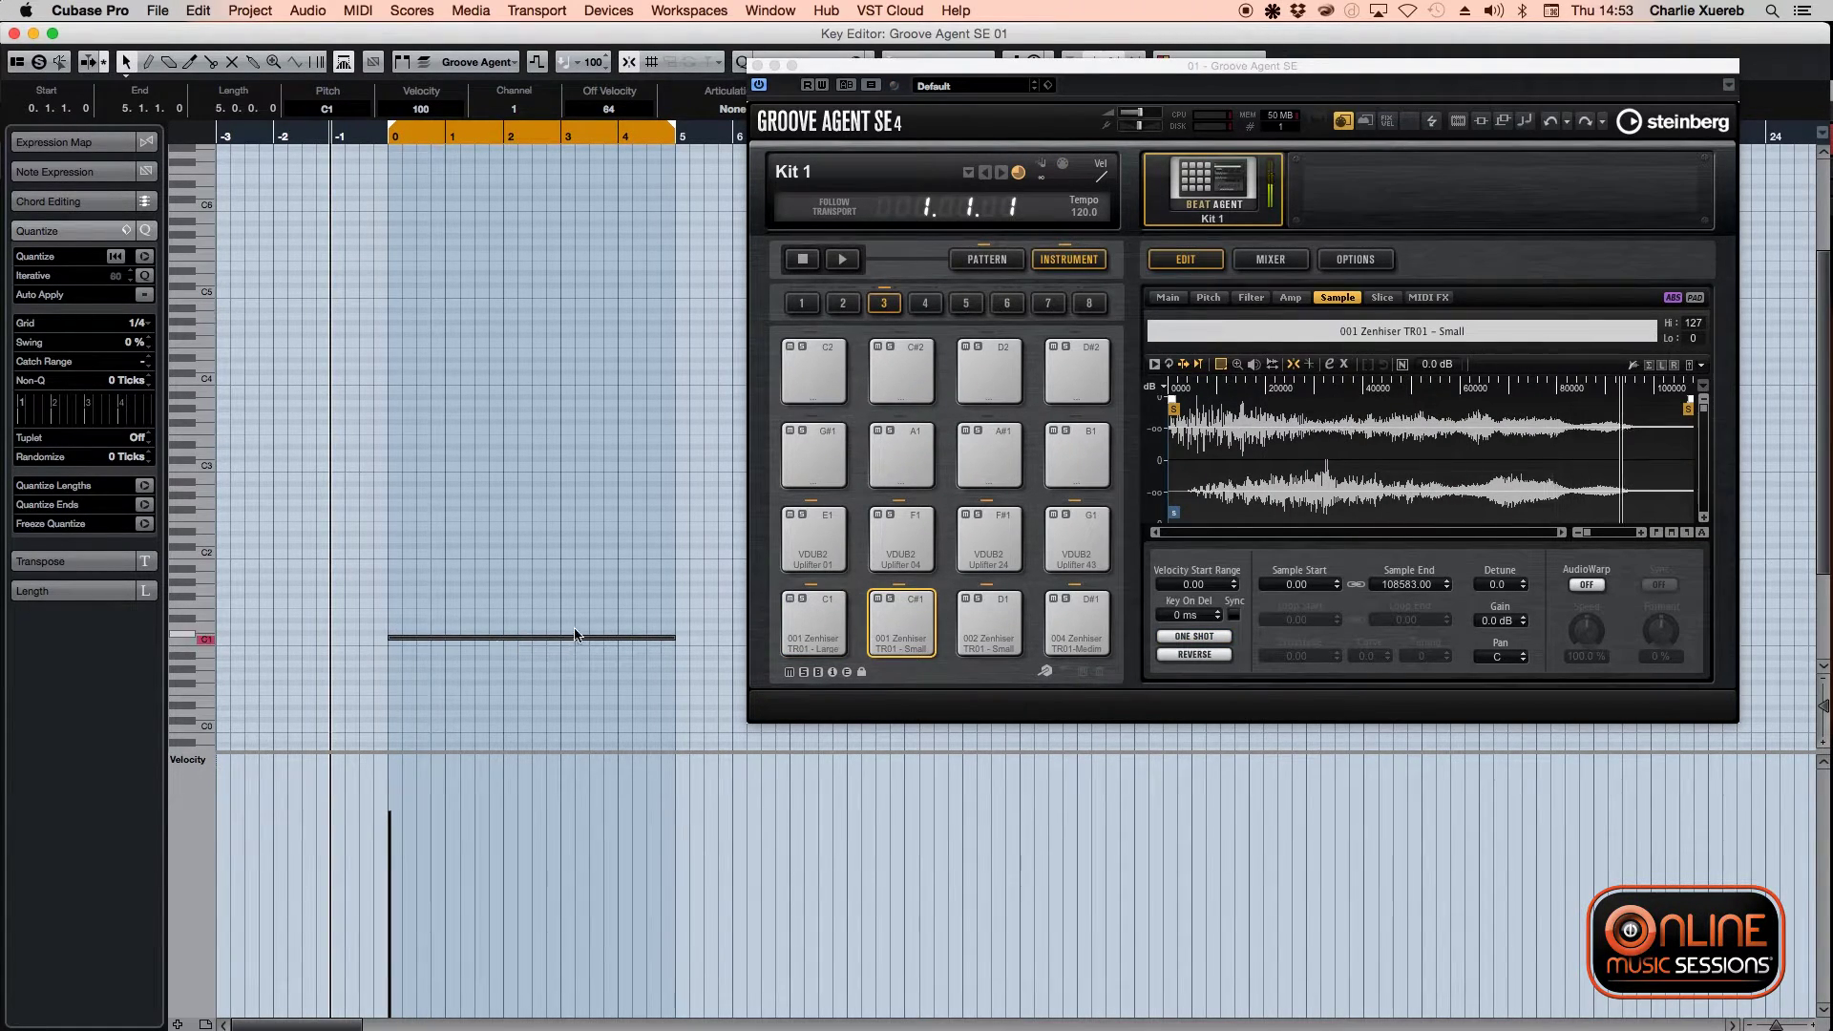
drag(564, 619, 675, 619)
click(562, 133)
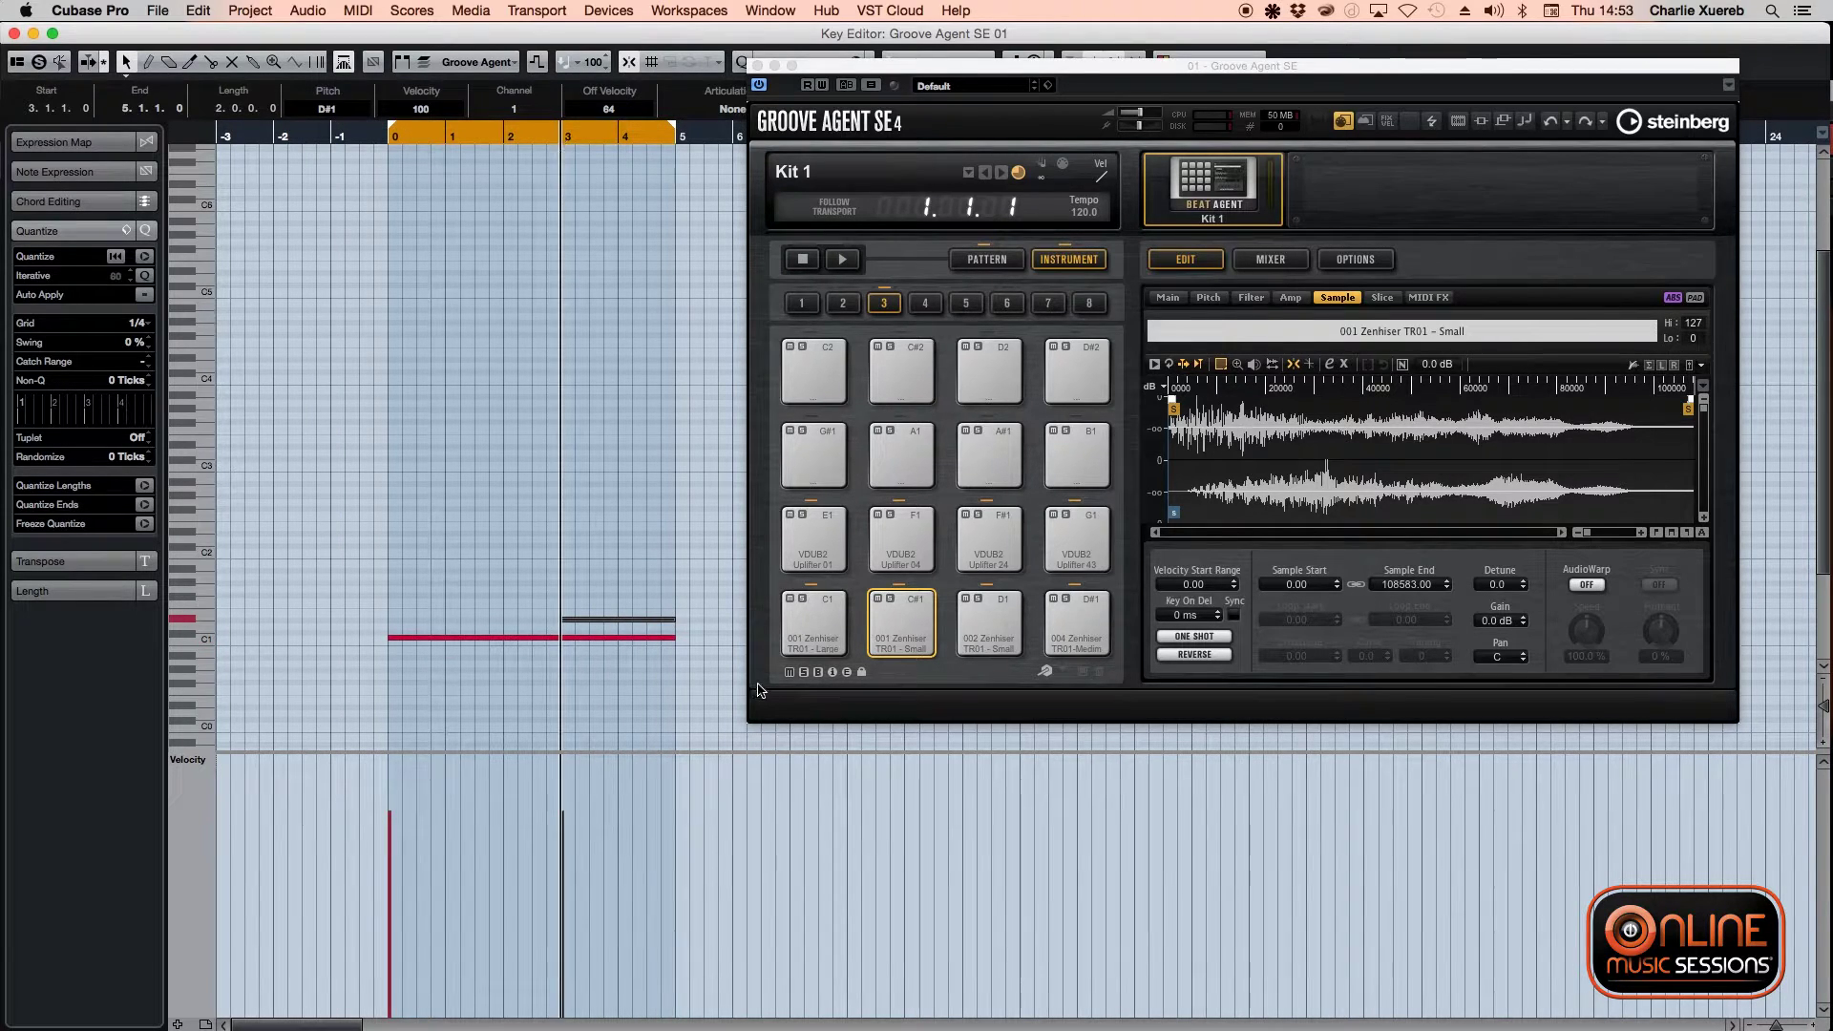
key(space)
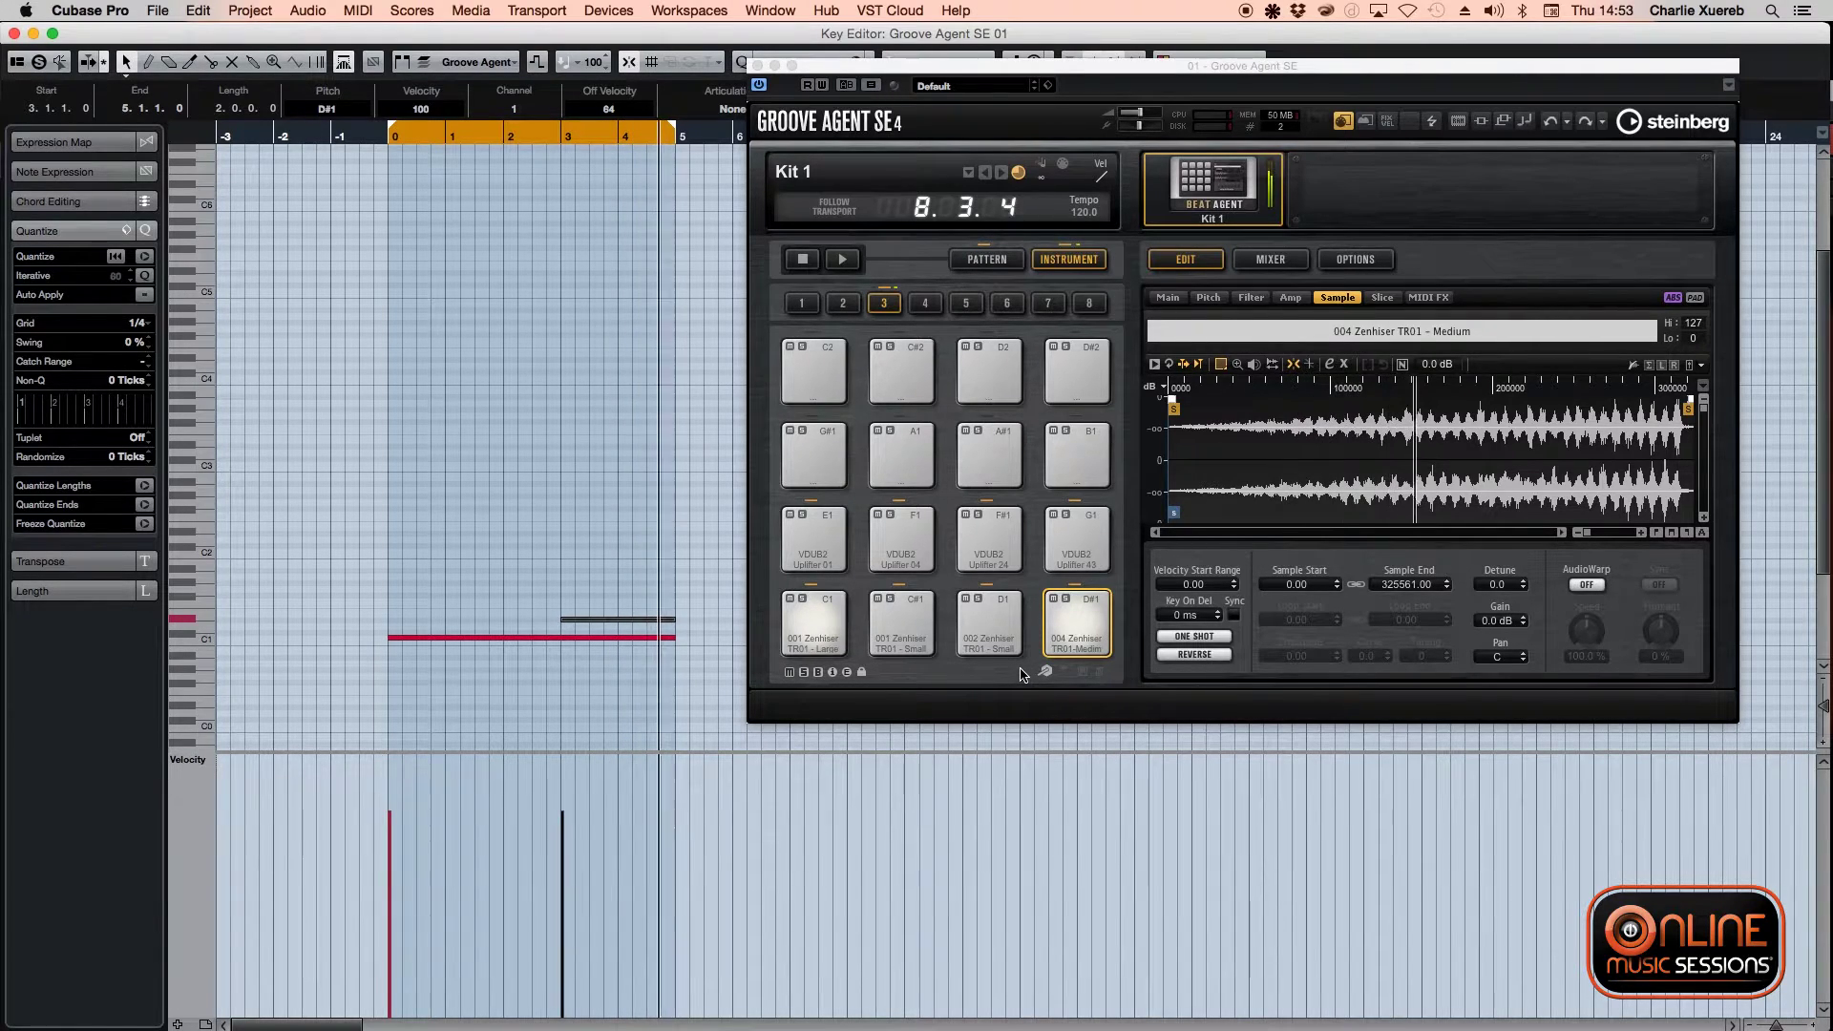
key(space)
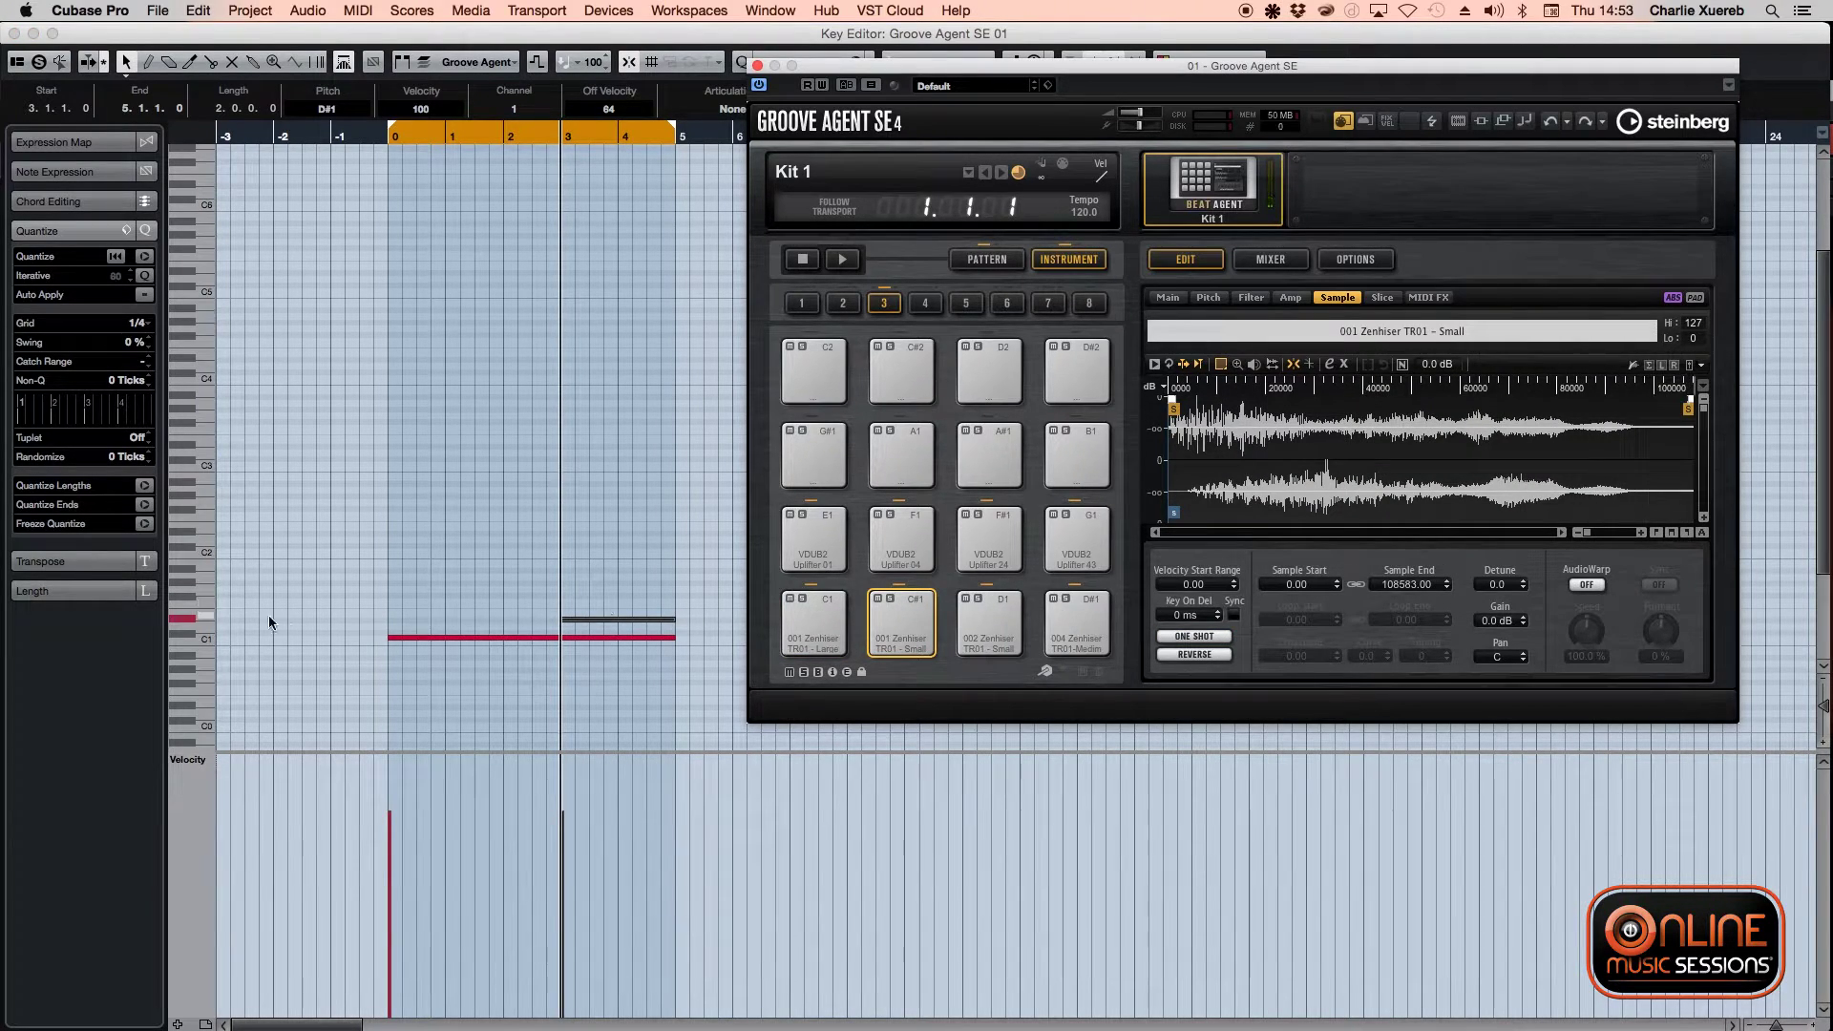
- Move the shorter note down to C#1, audition the C#1 pad, and start playback
drag(626, 619, 622, 636)
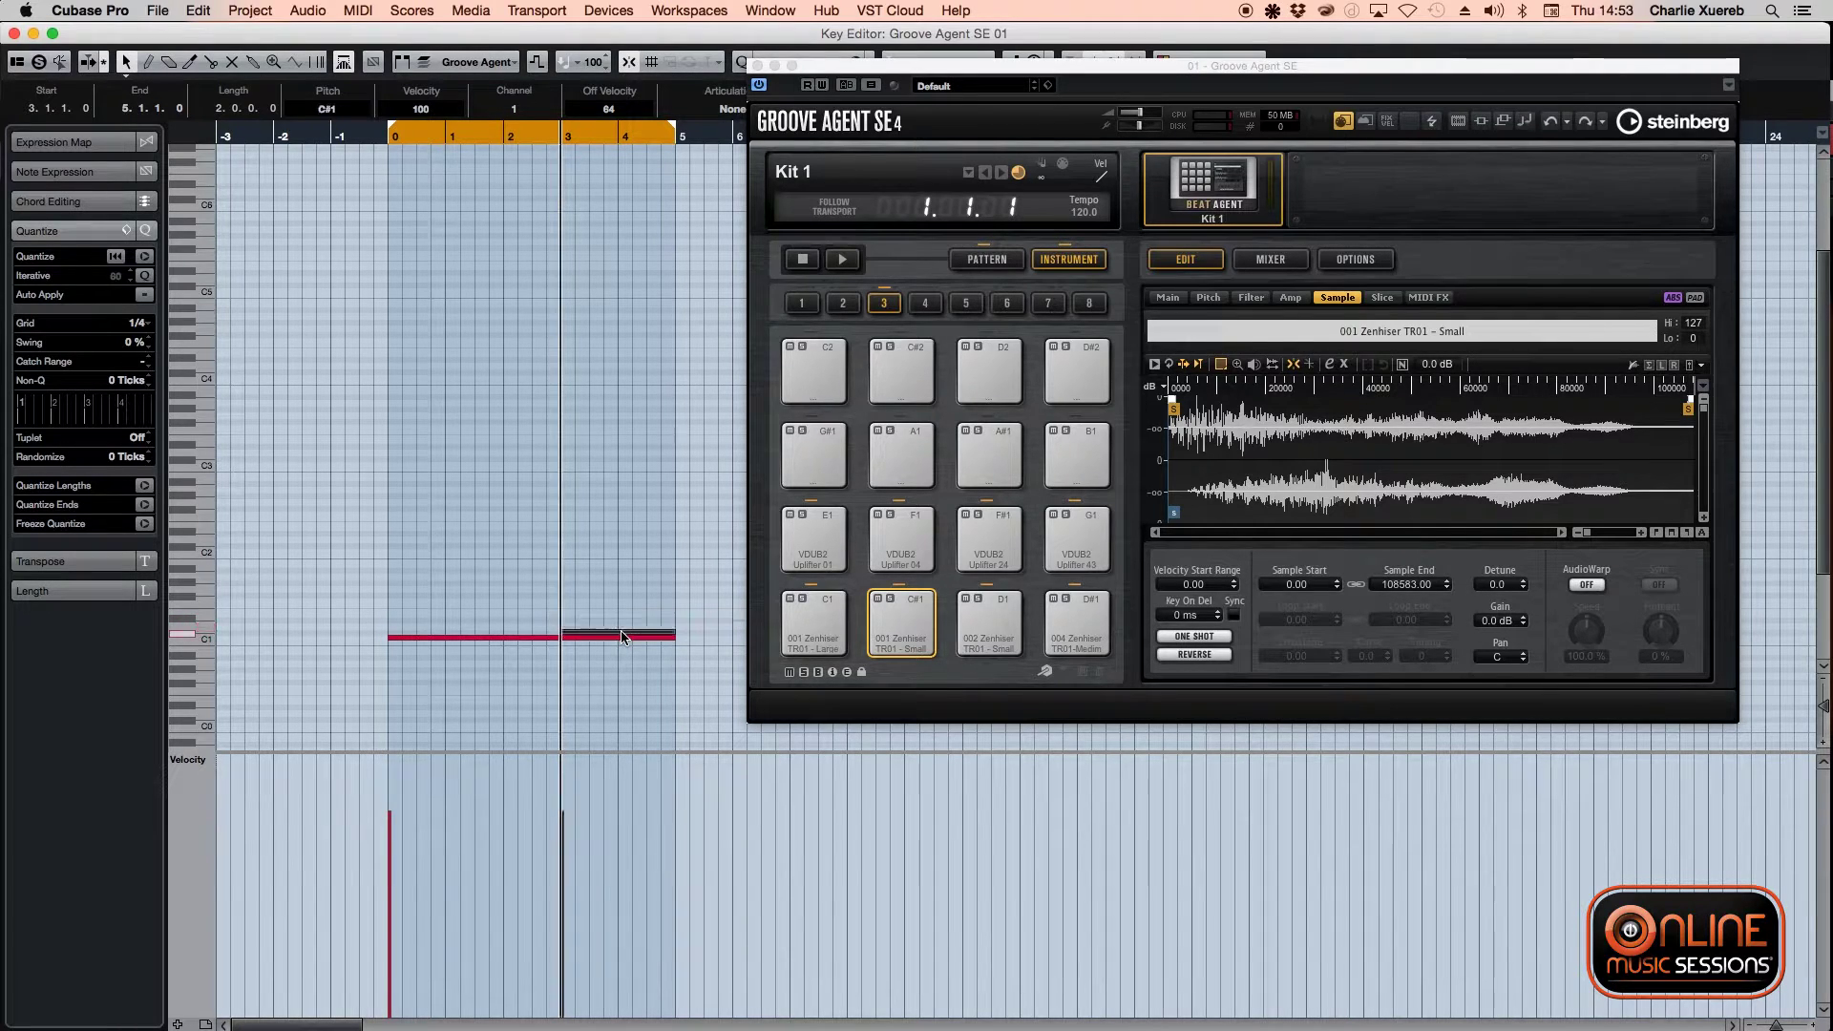
click(897, 633)
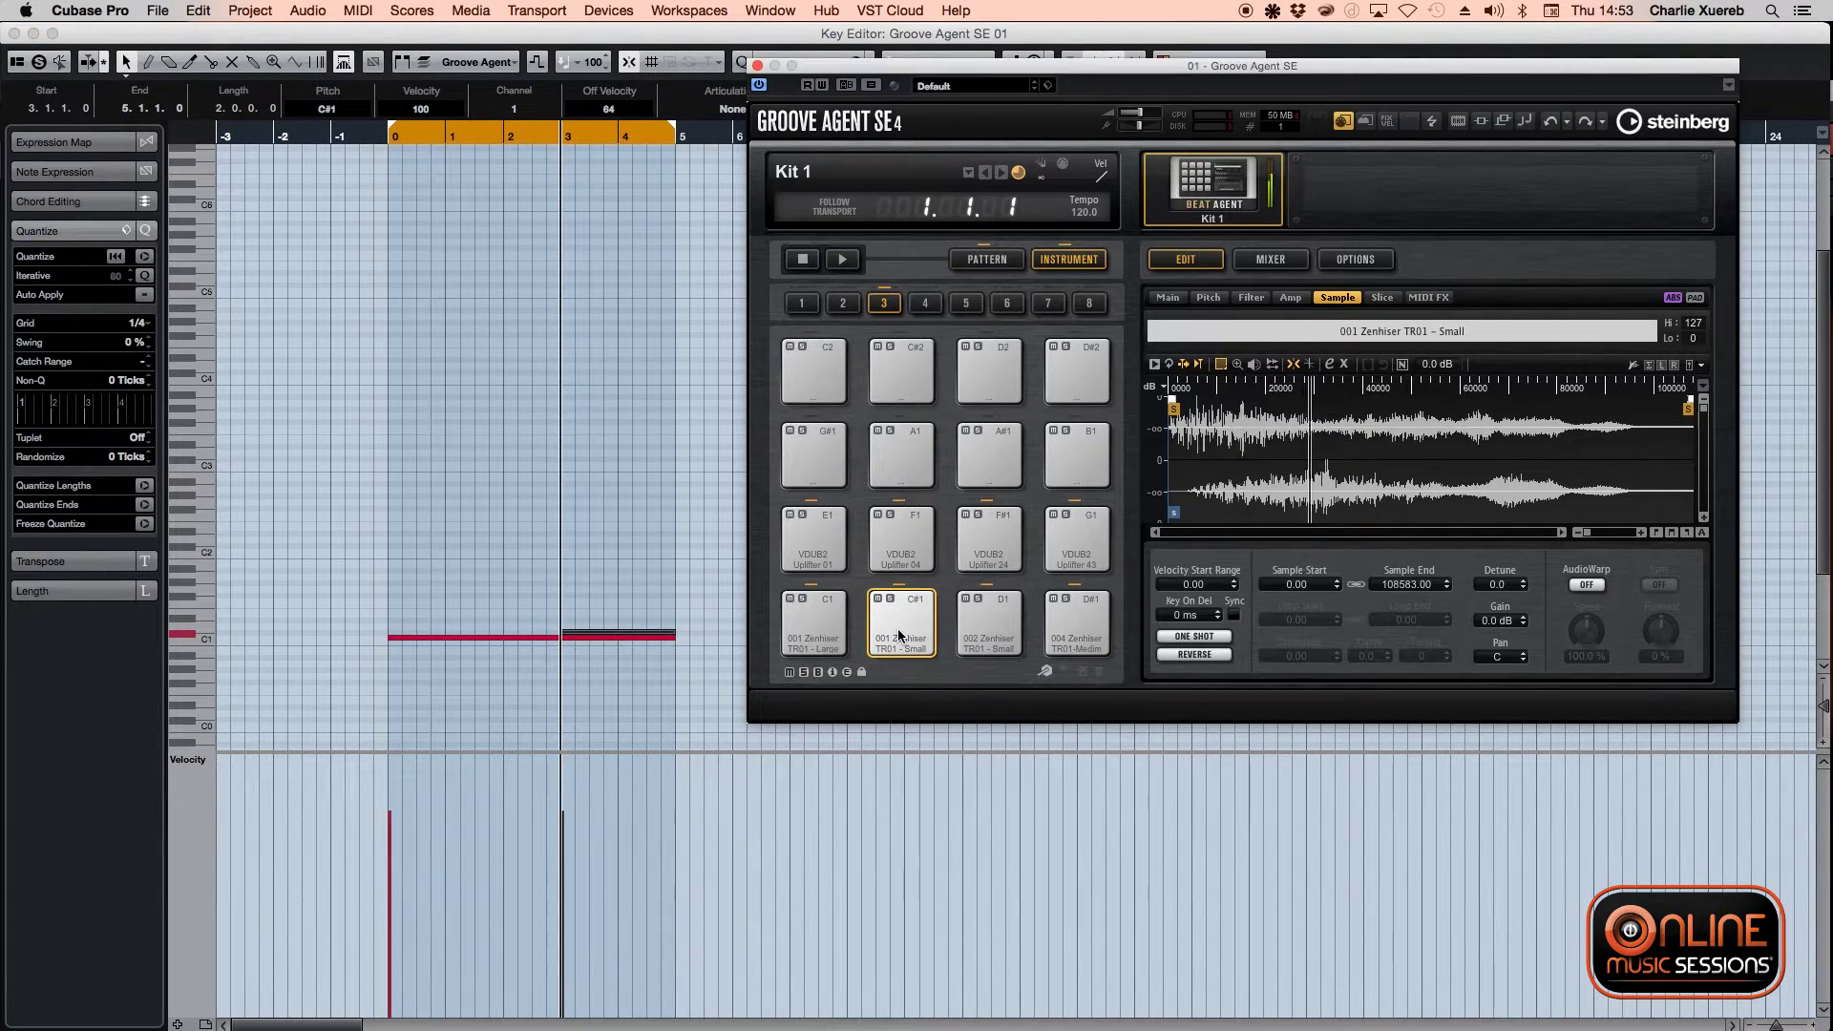
key(space)
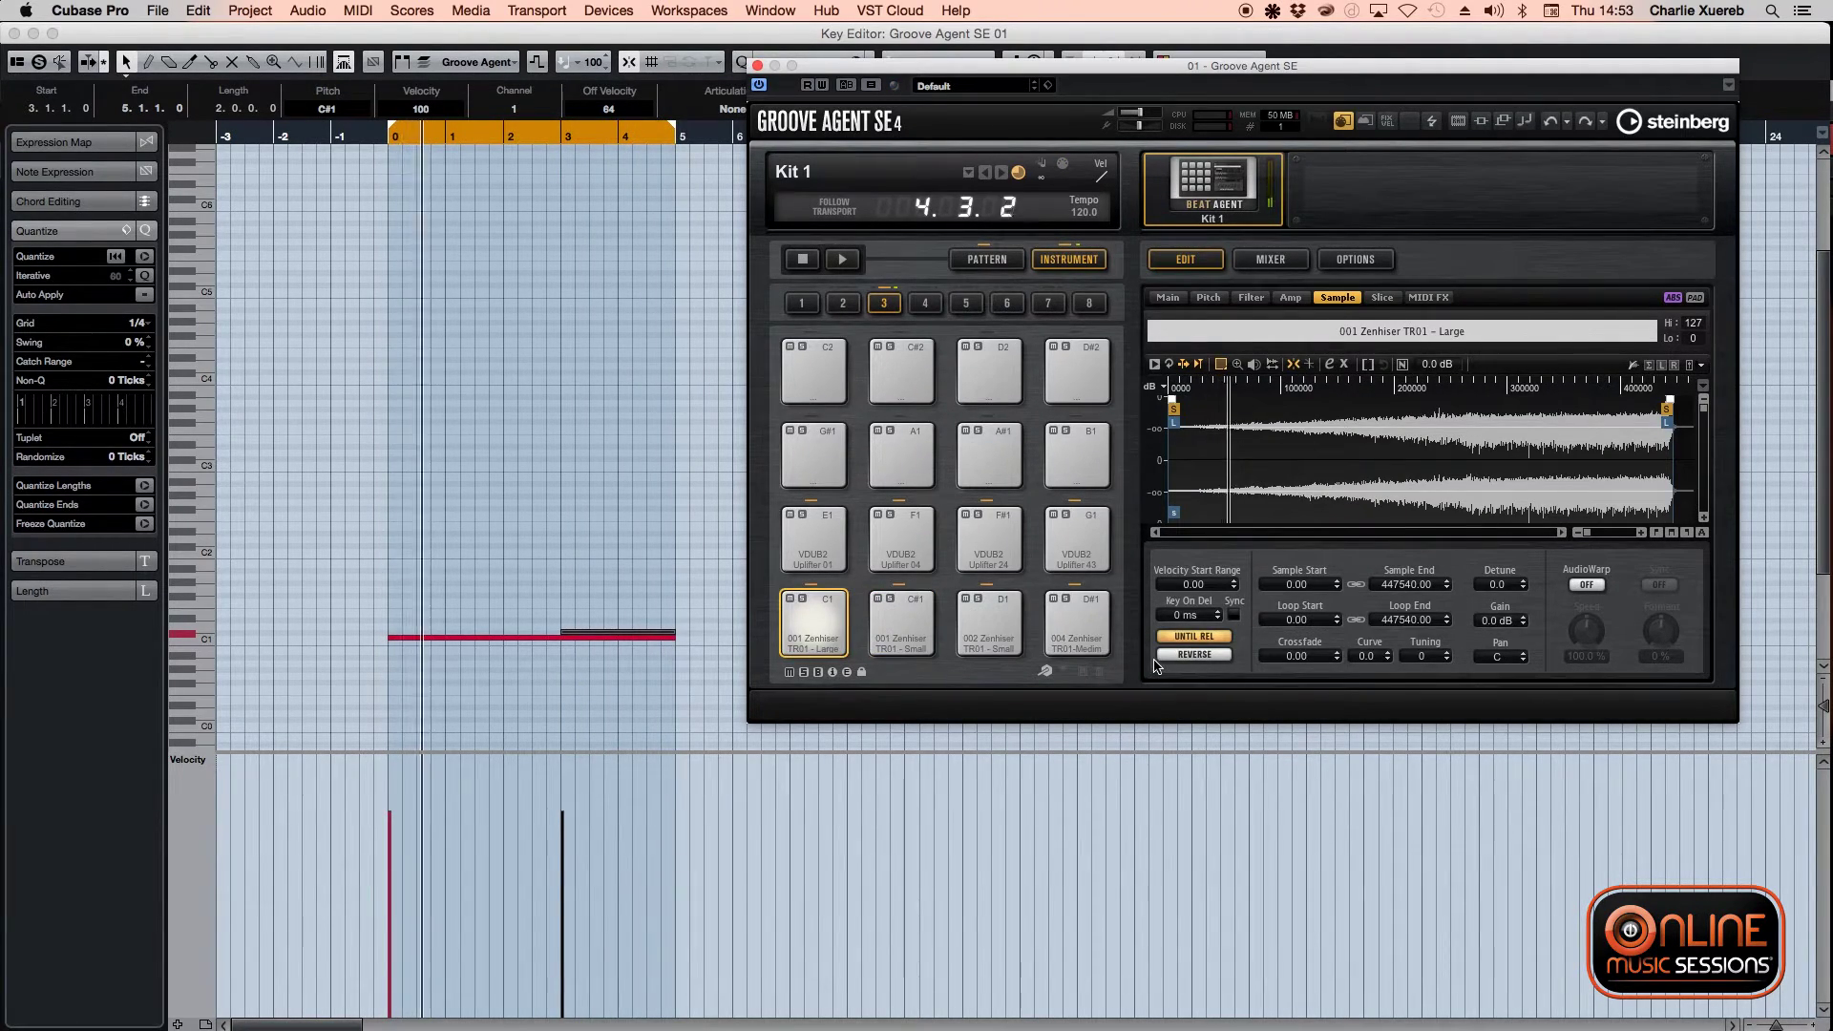
- Set the C#1 pad's sample playback mode to Until Release, stop playback, and close the Key Editor
click(895, 620)
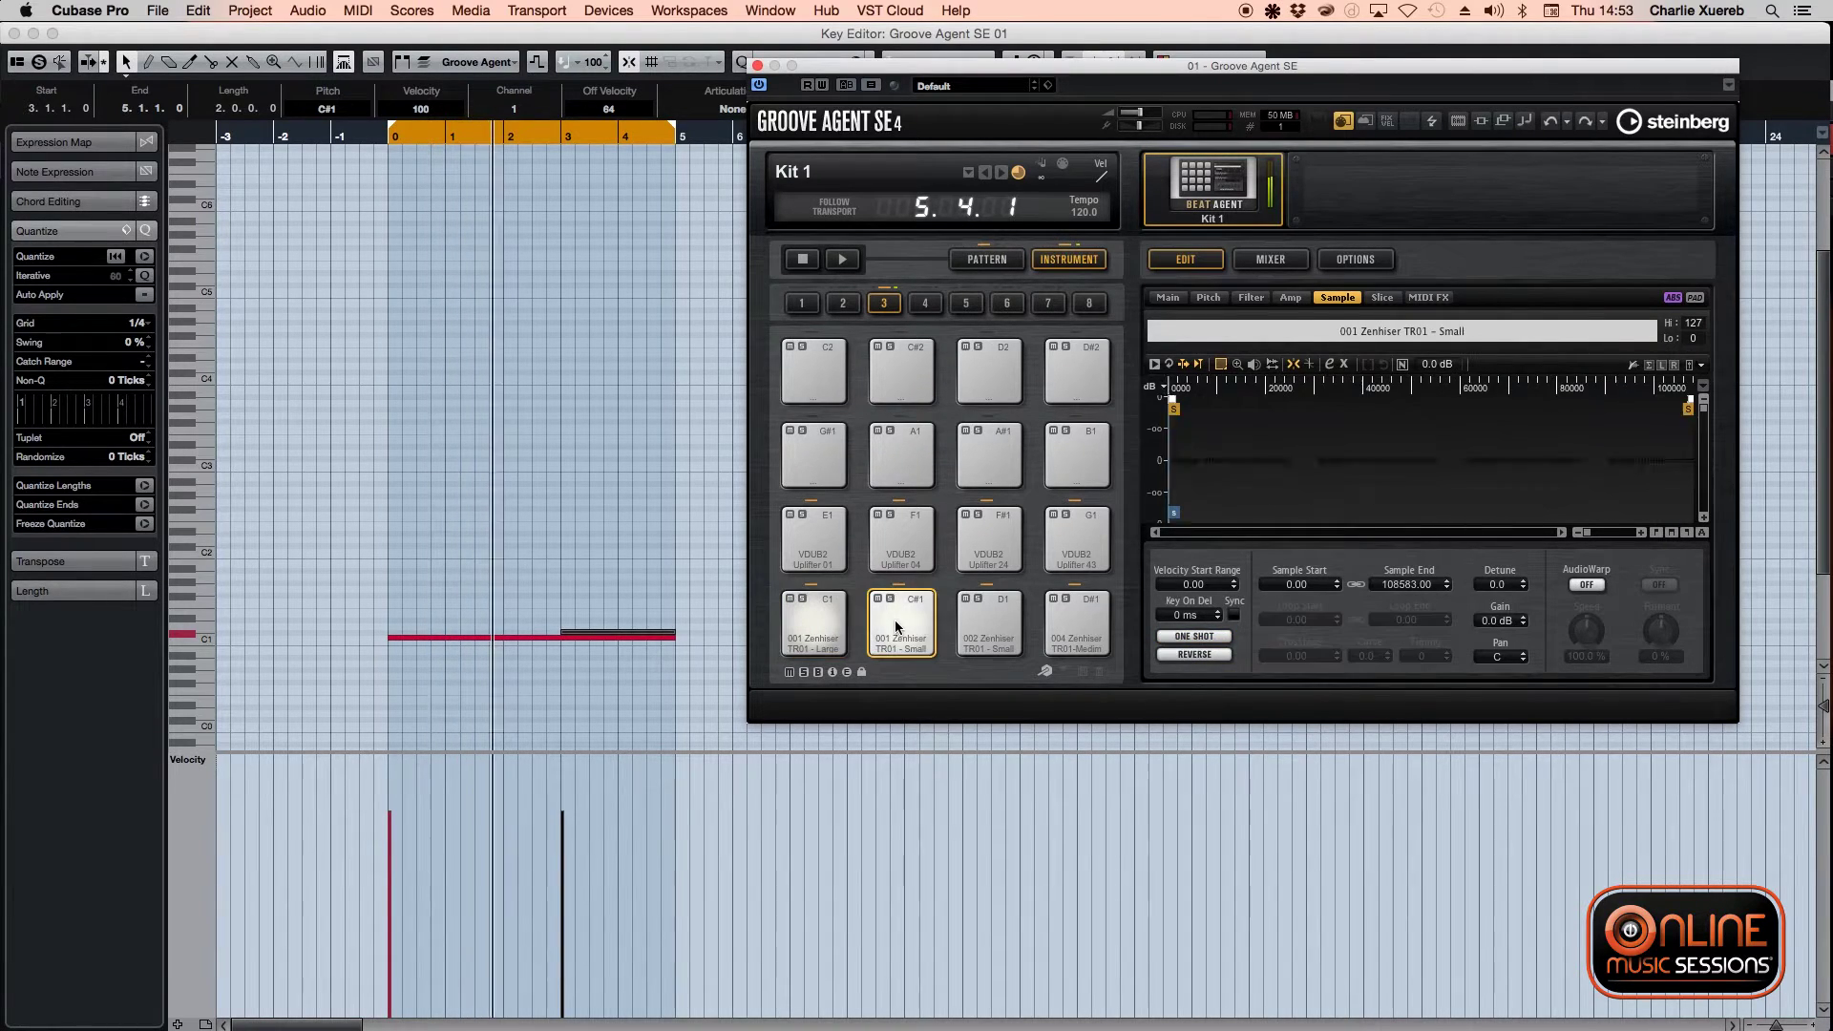
click(1197, 637)
click(1214, 691)
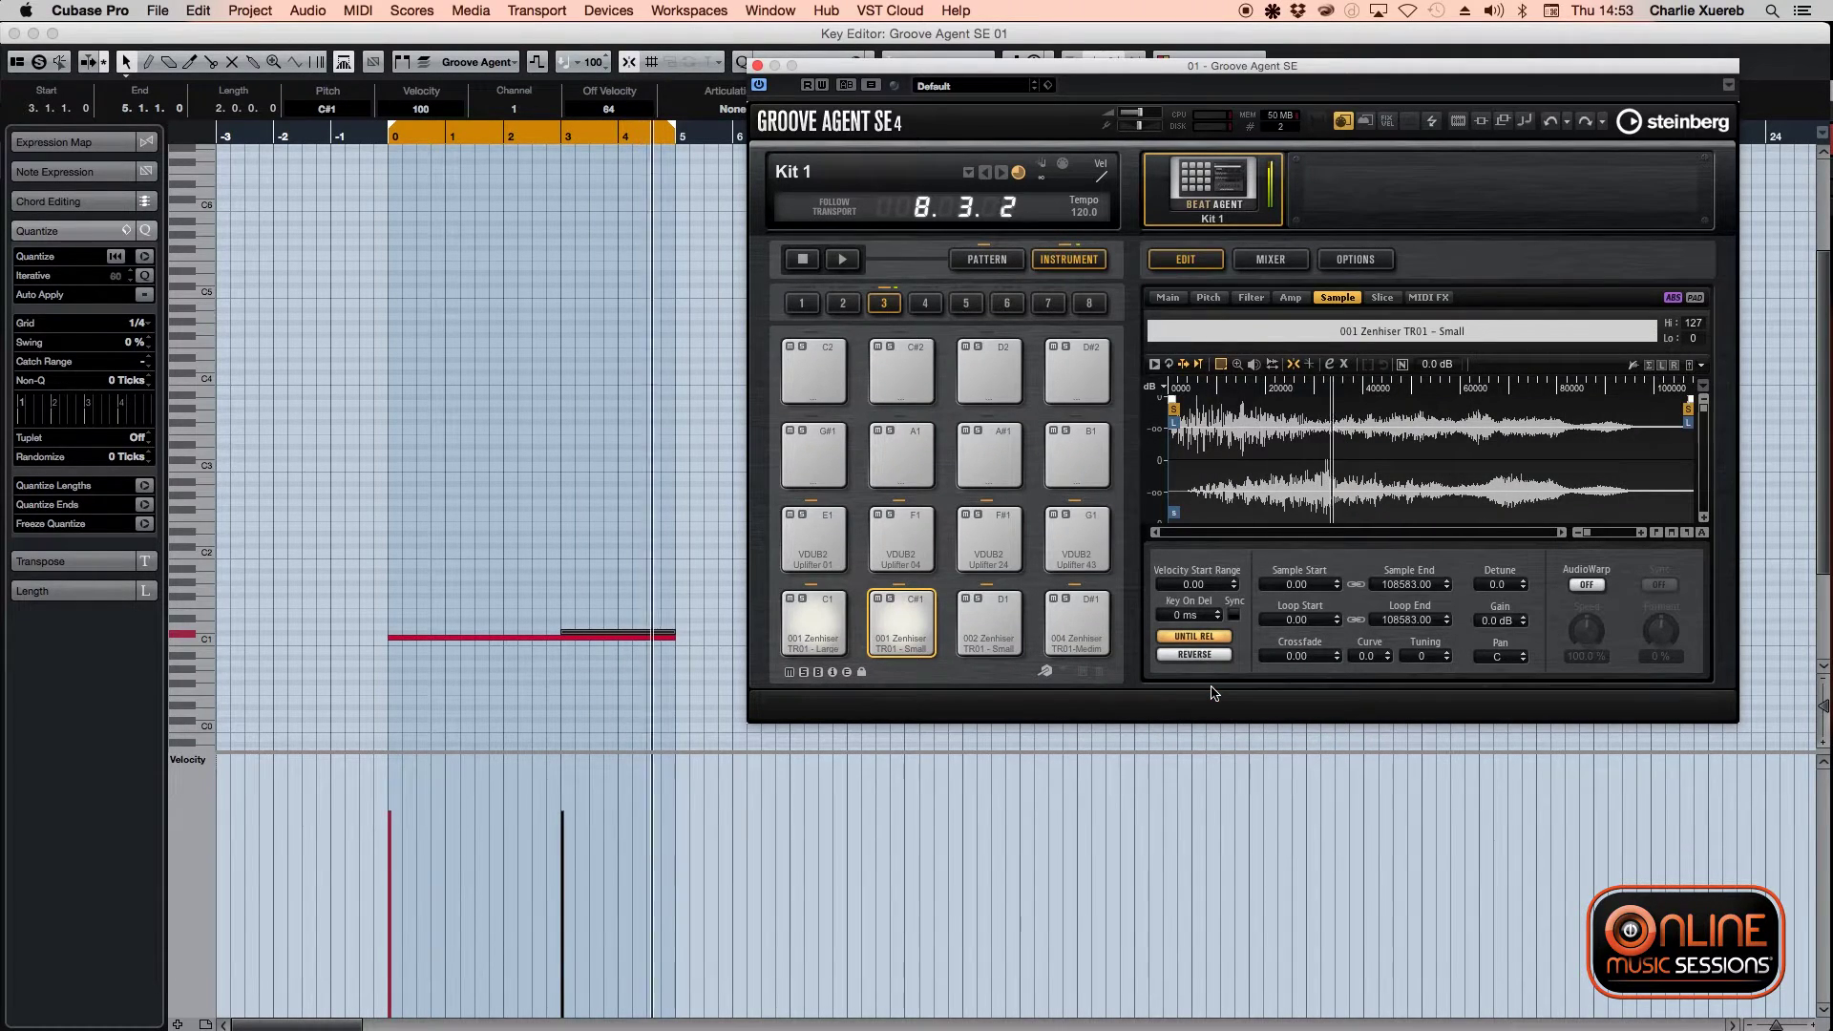
key(space)
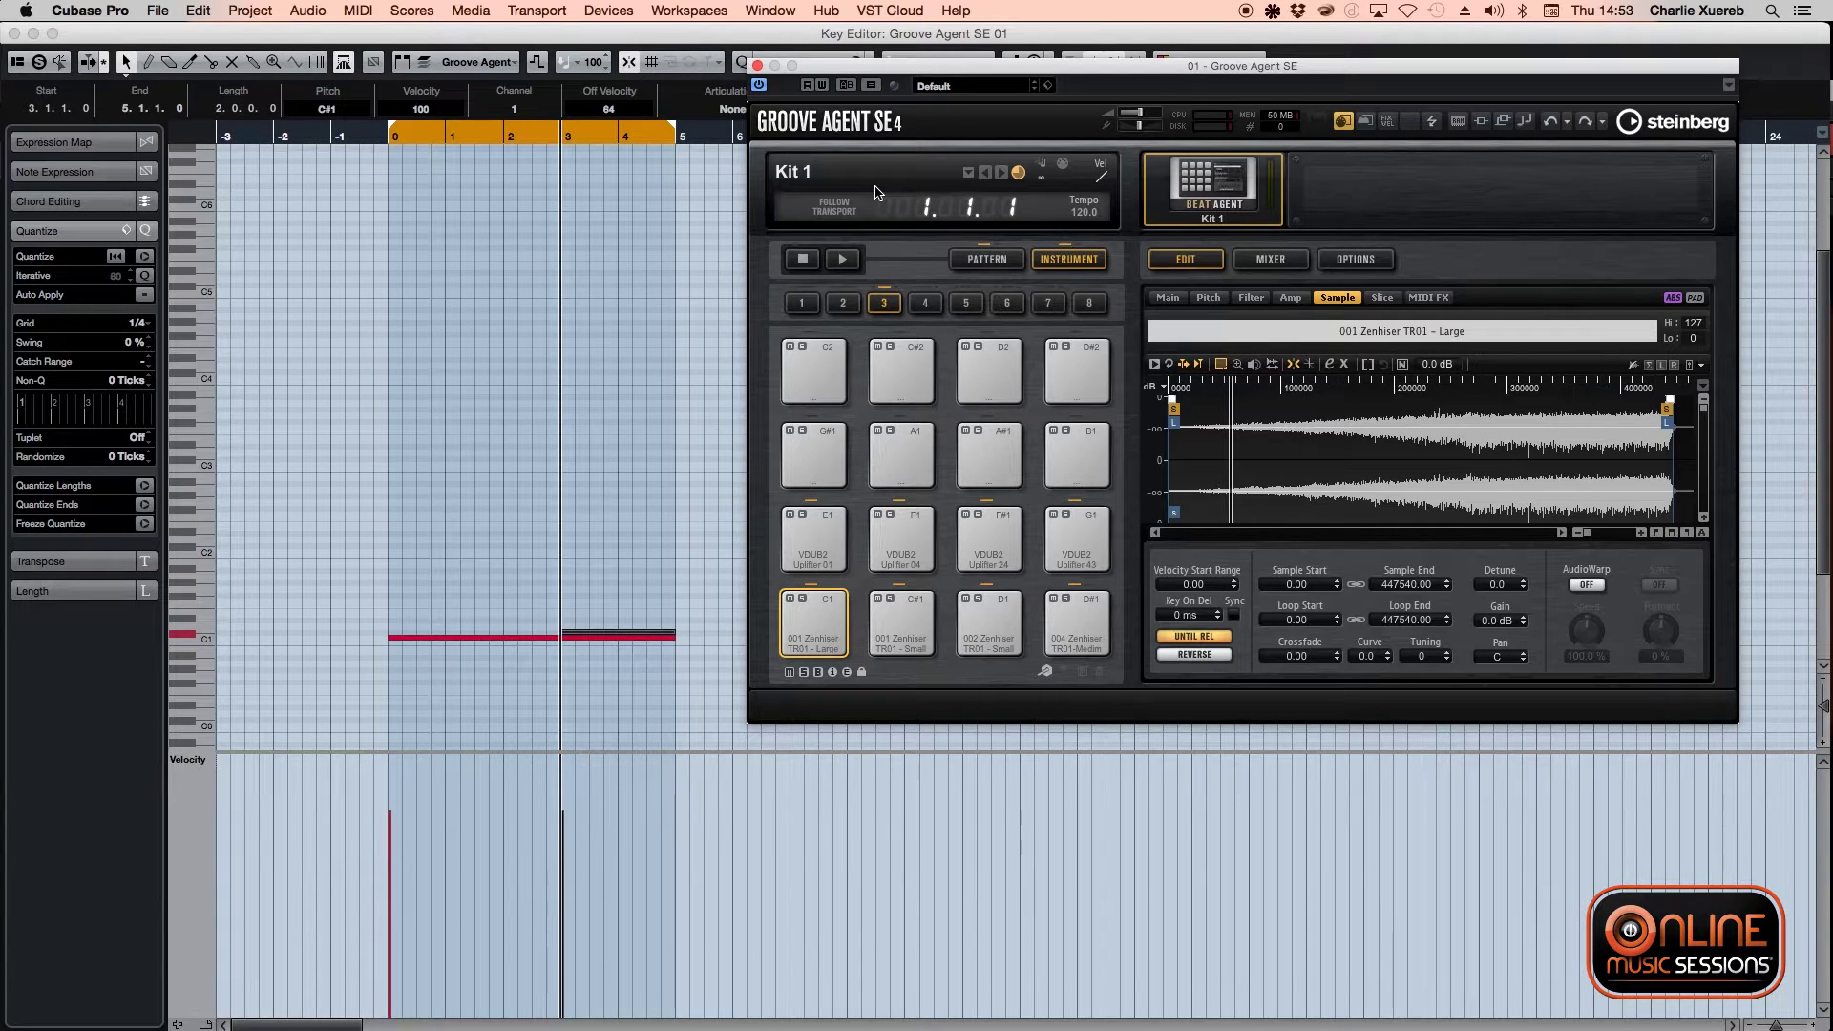
key(super+w)
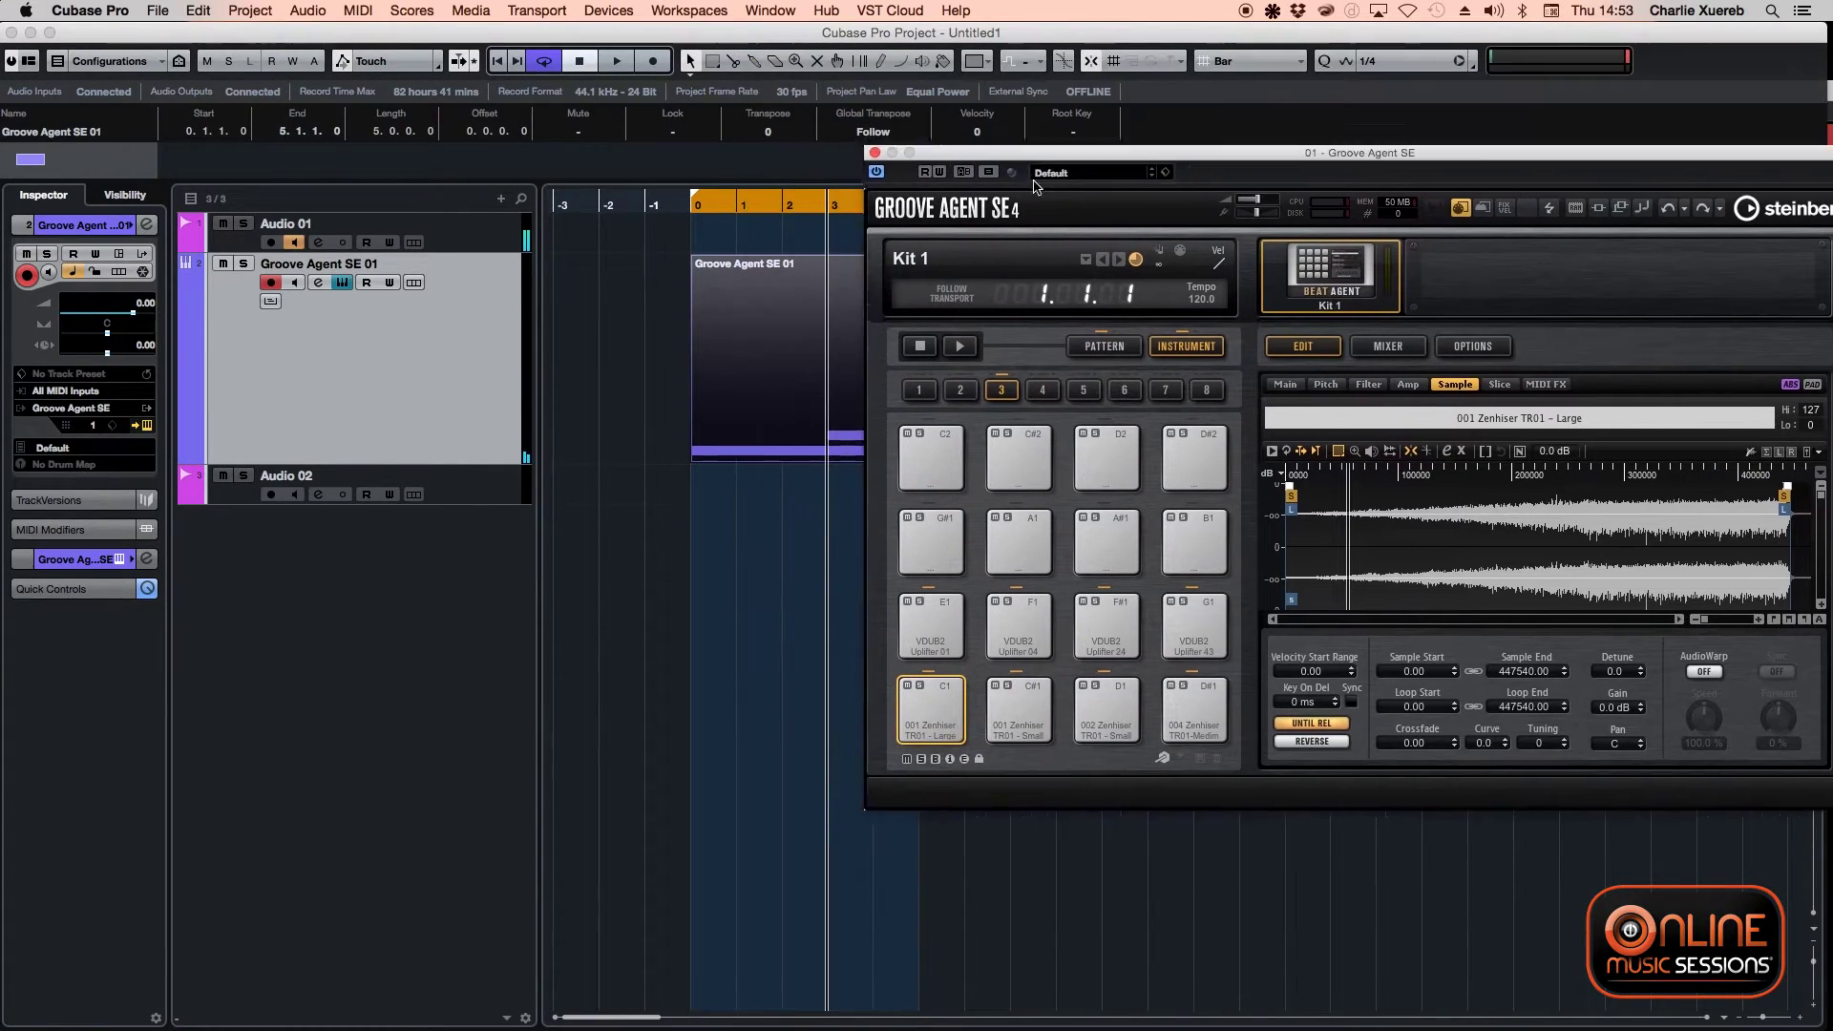
drag(1036, 186, 1105, 256)
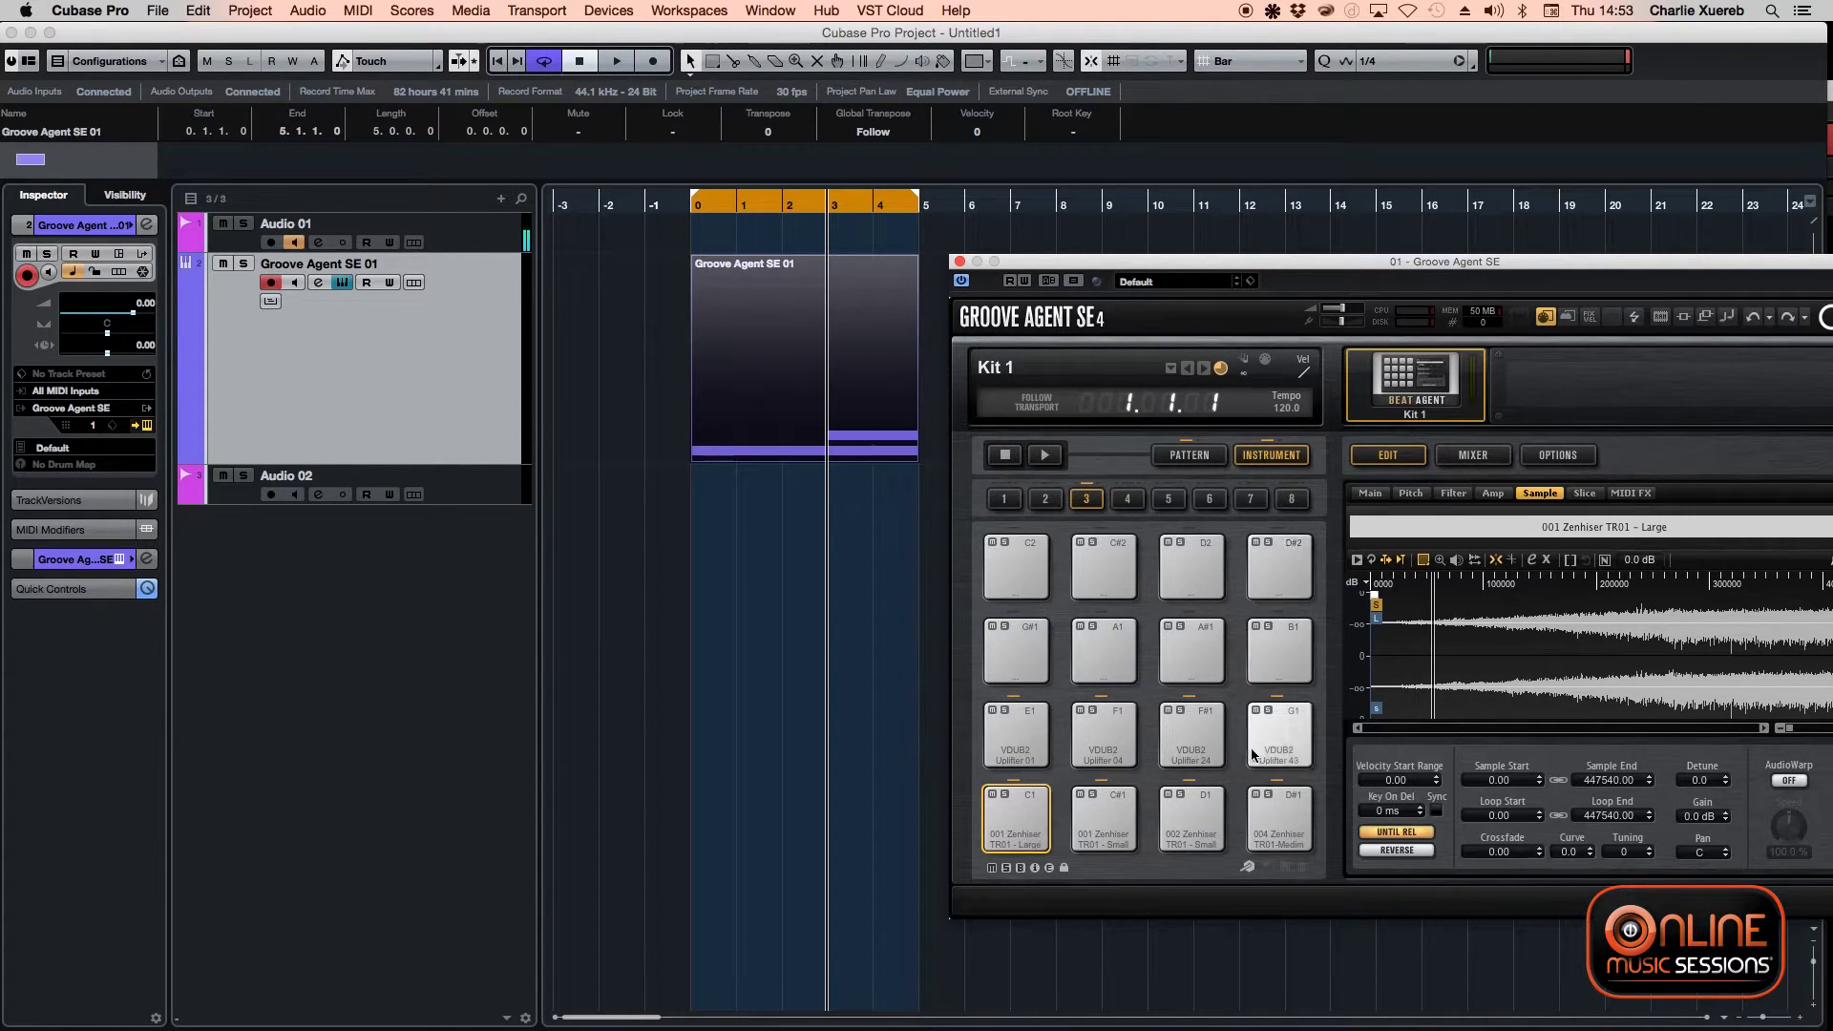
drag(1069, 273, 1218, 361)
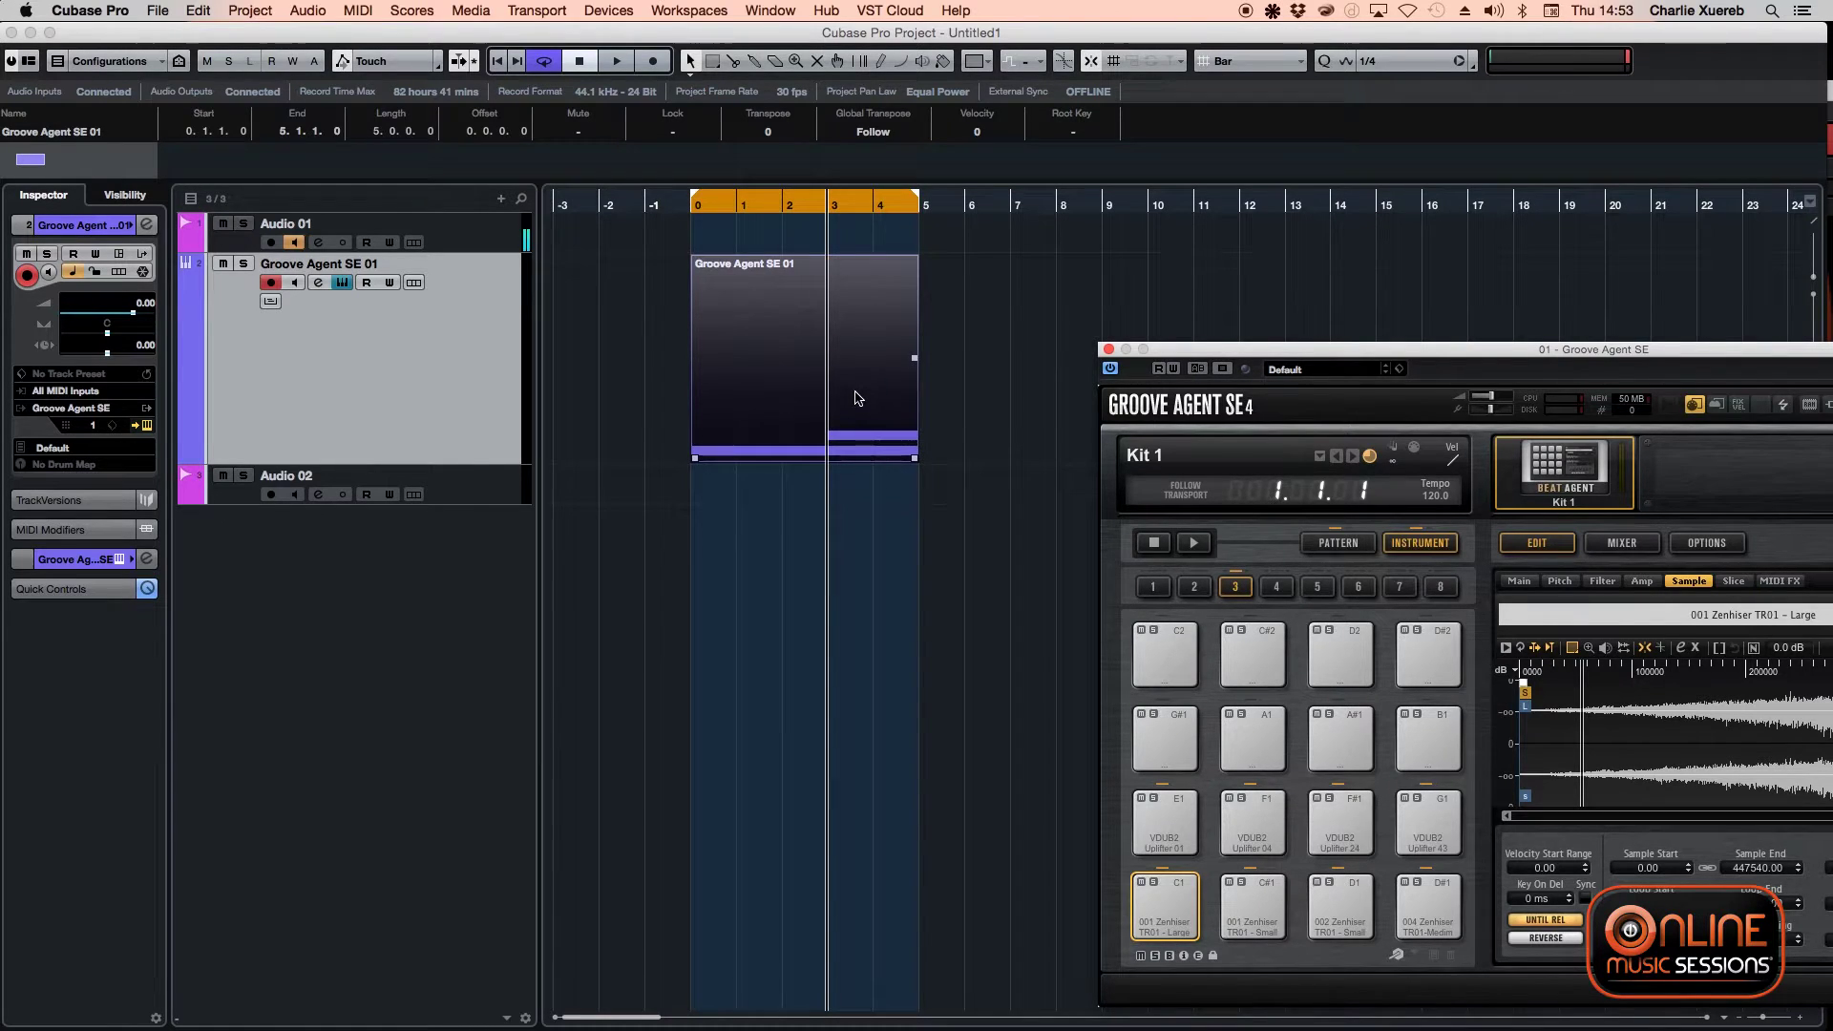
drag(1202, 349, 1031, 227)
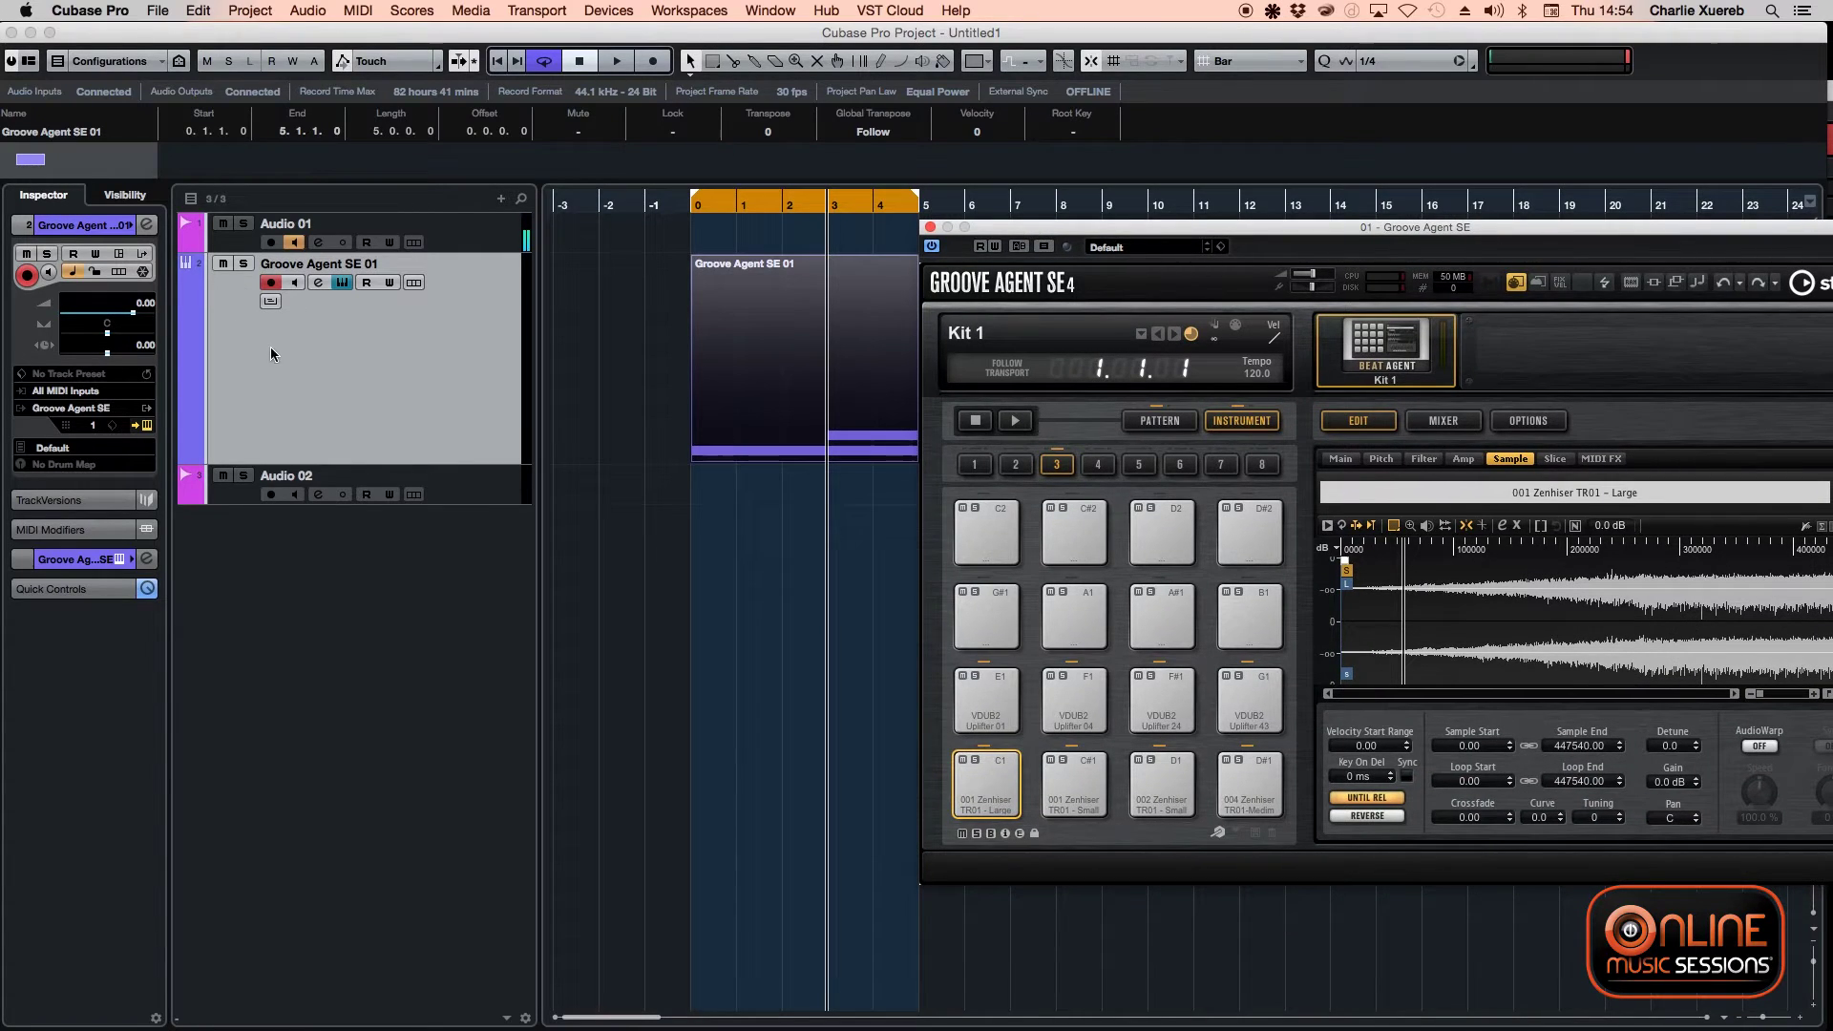
- Start saving the Groove Agent SE 01 track as a track preset and browse to the GRoove Agent preset folder
click(83, 377)
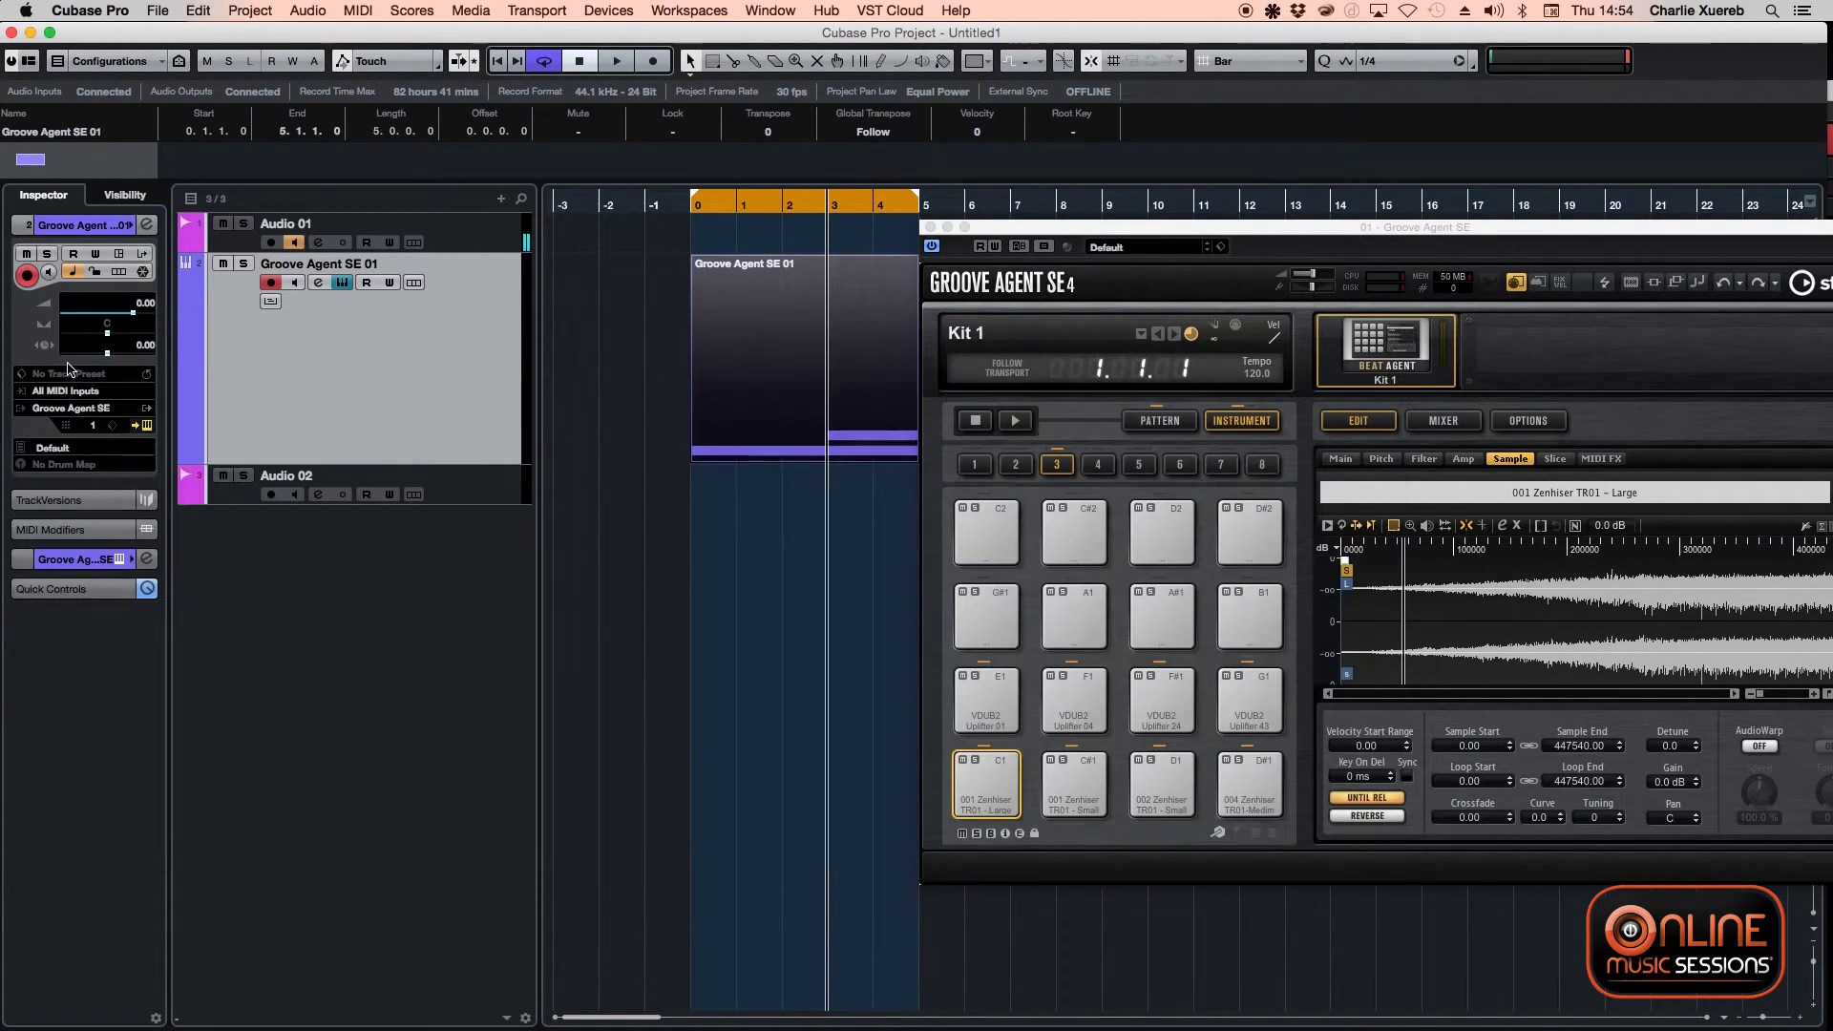
click(81, 377)
click(23, 374)
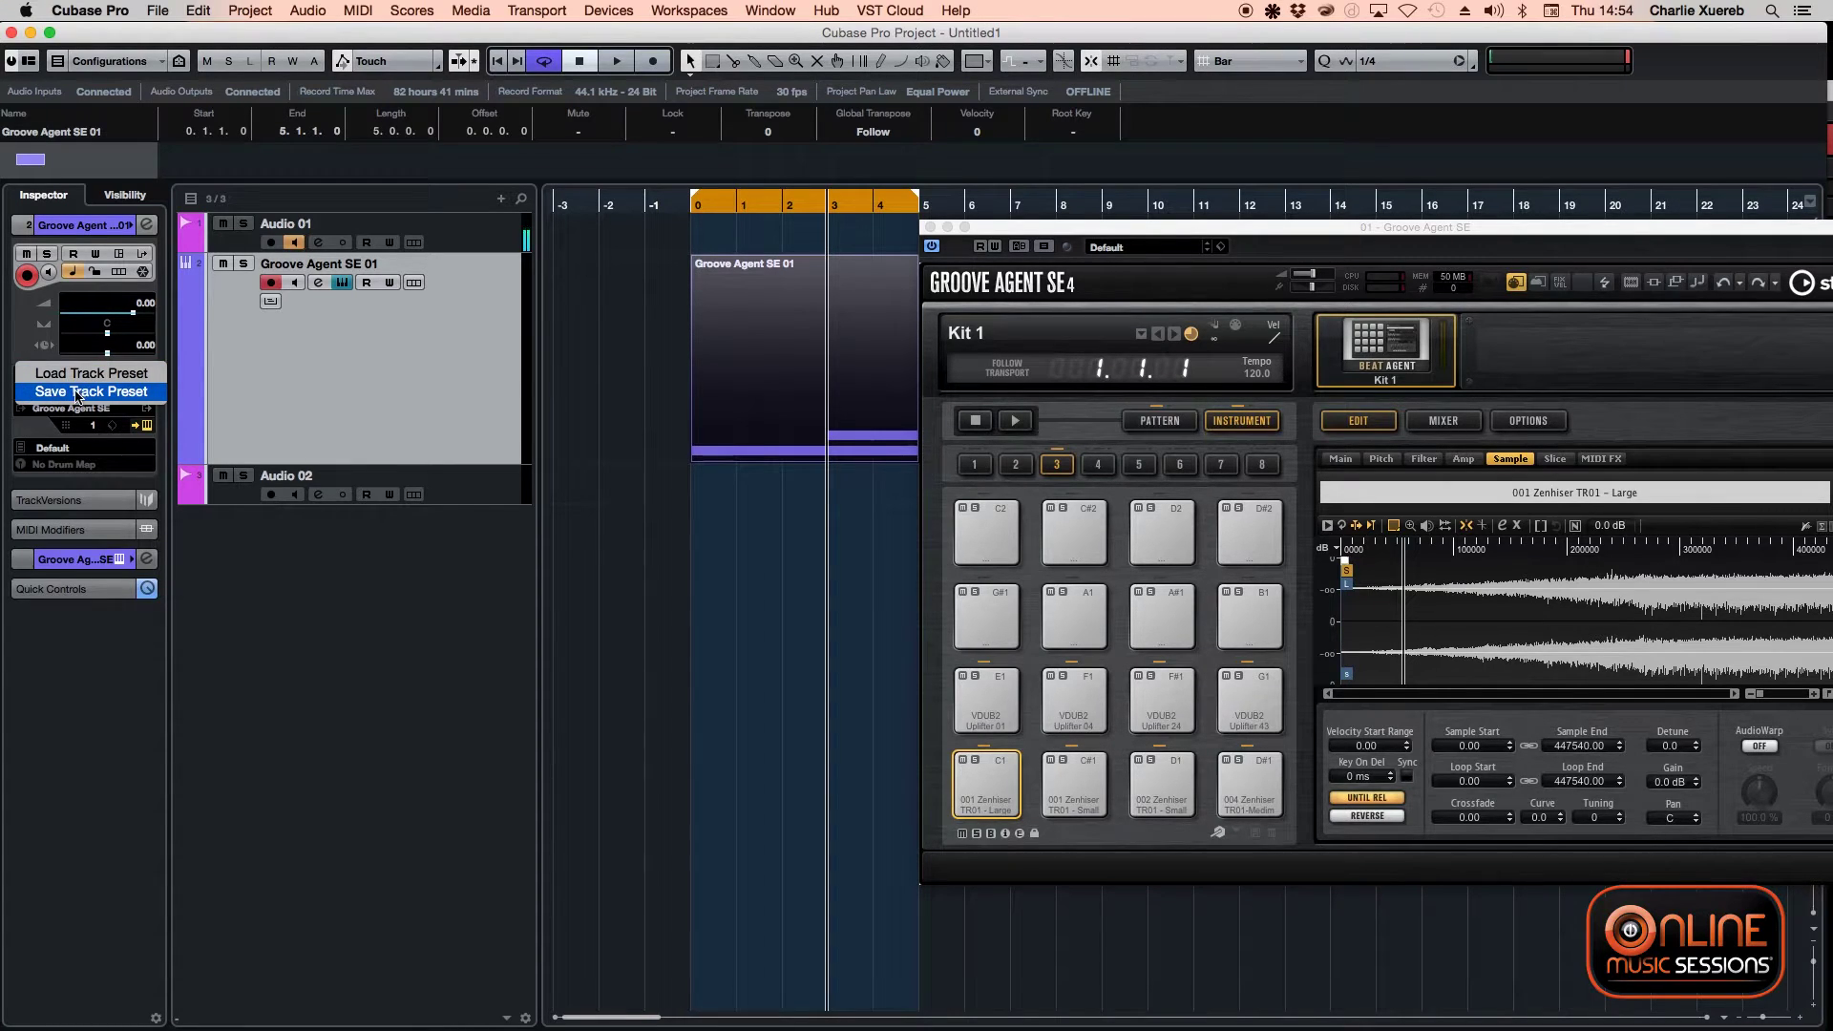
click(76, 392)
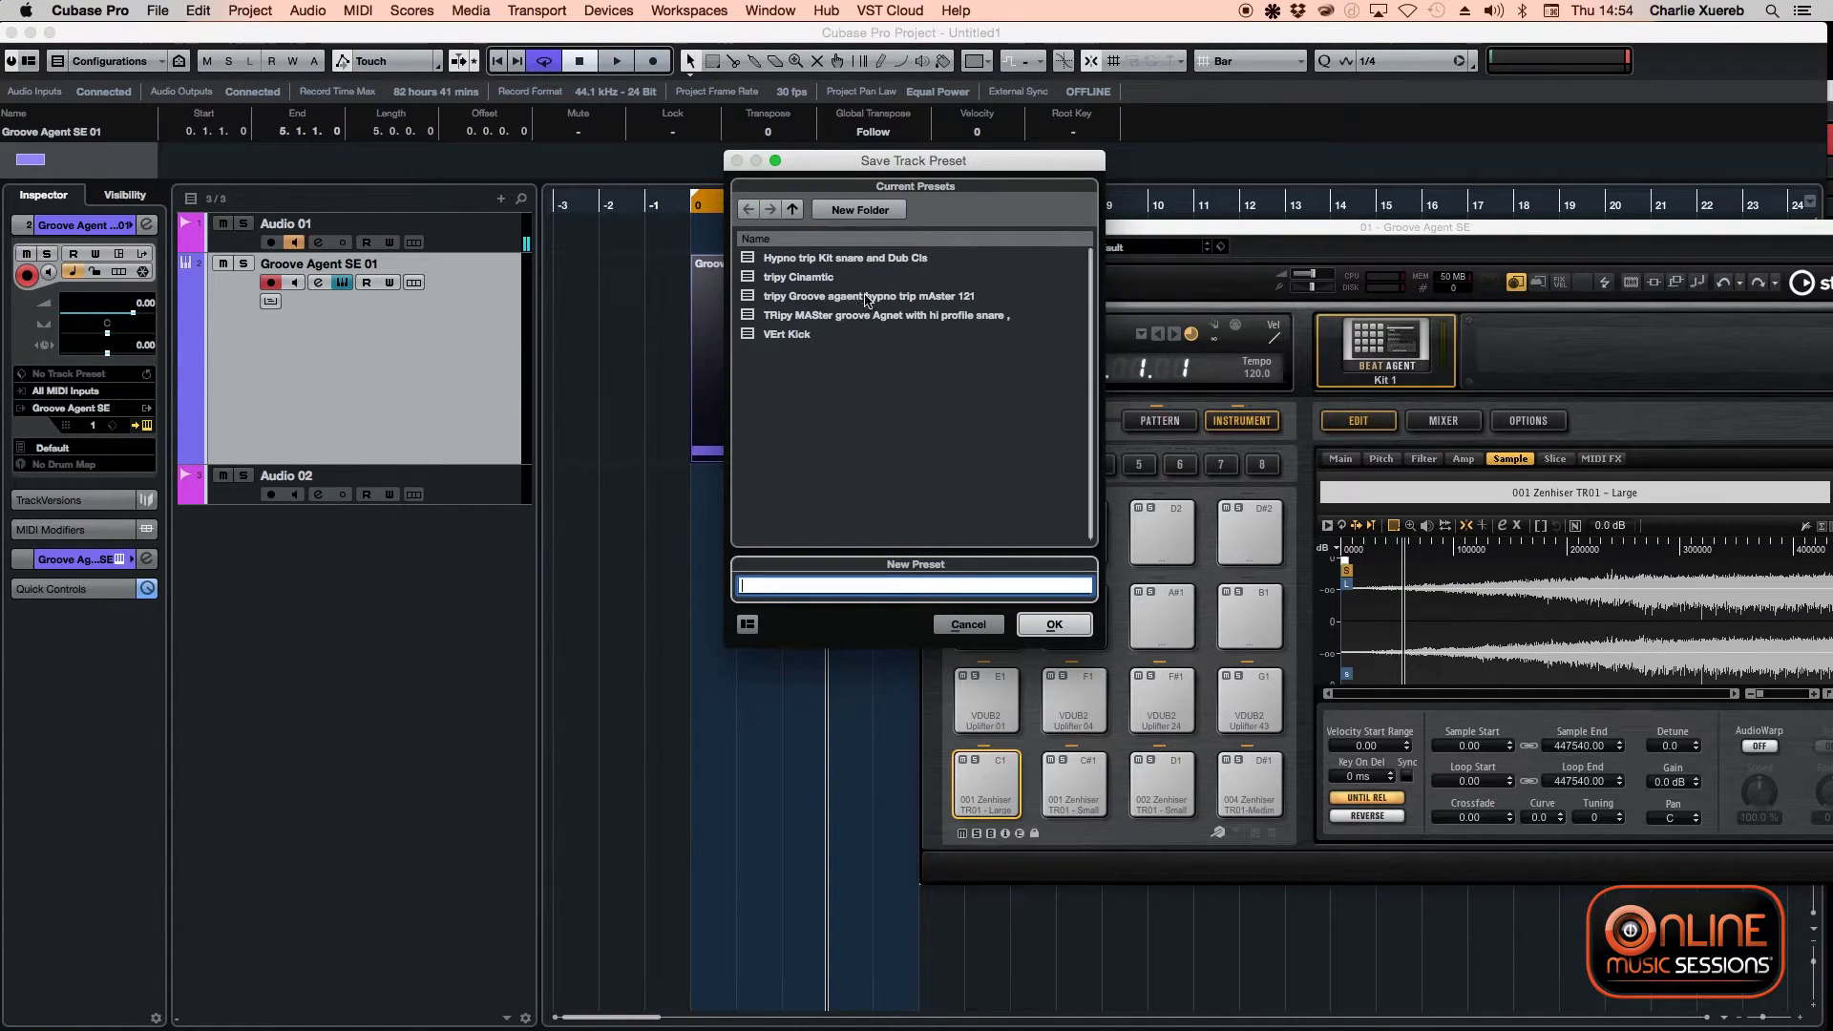
click(859, 210)
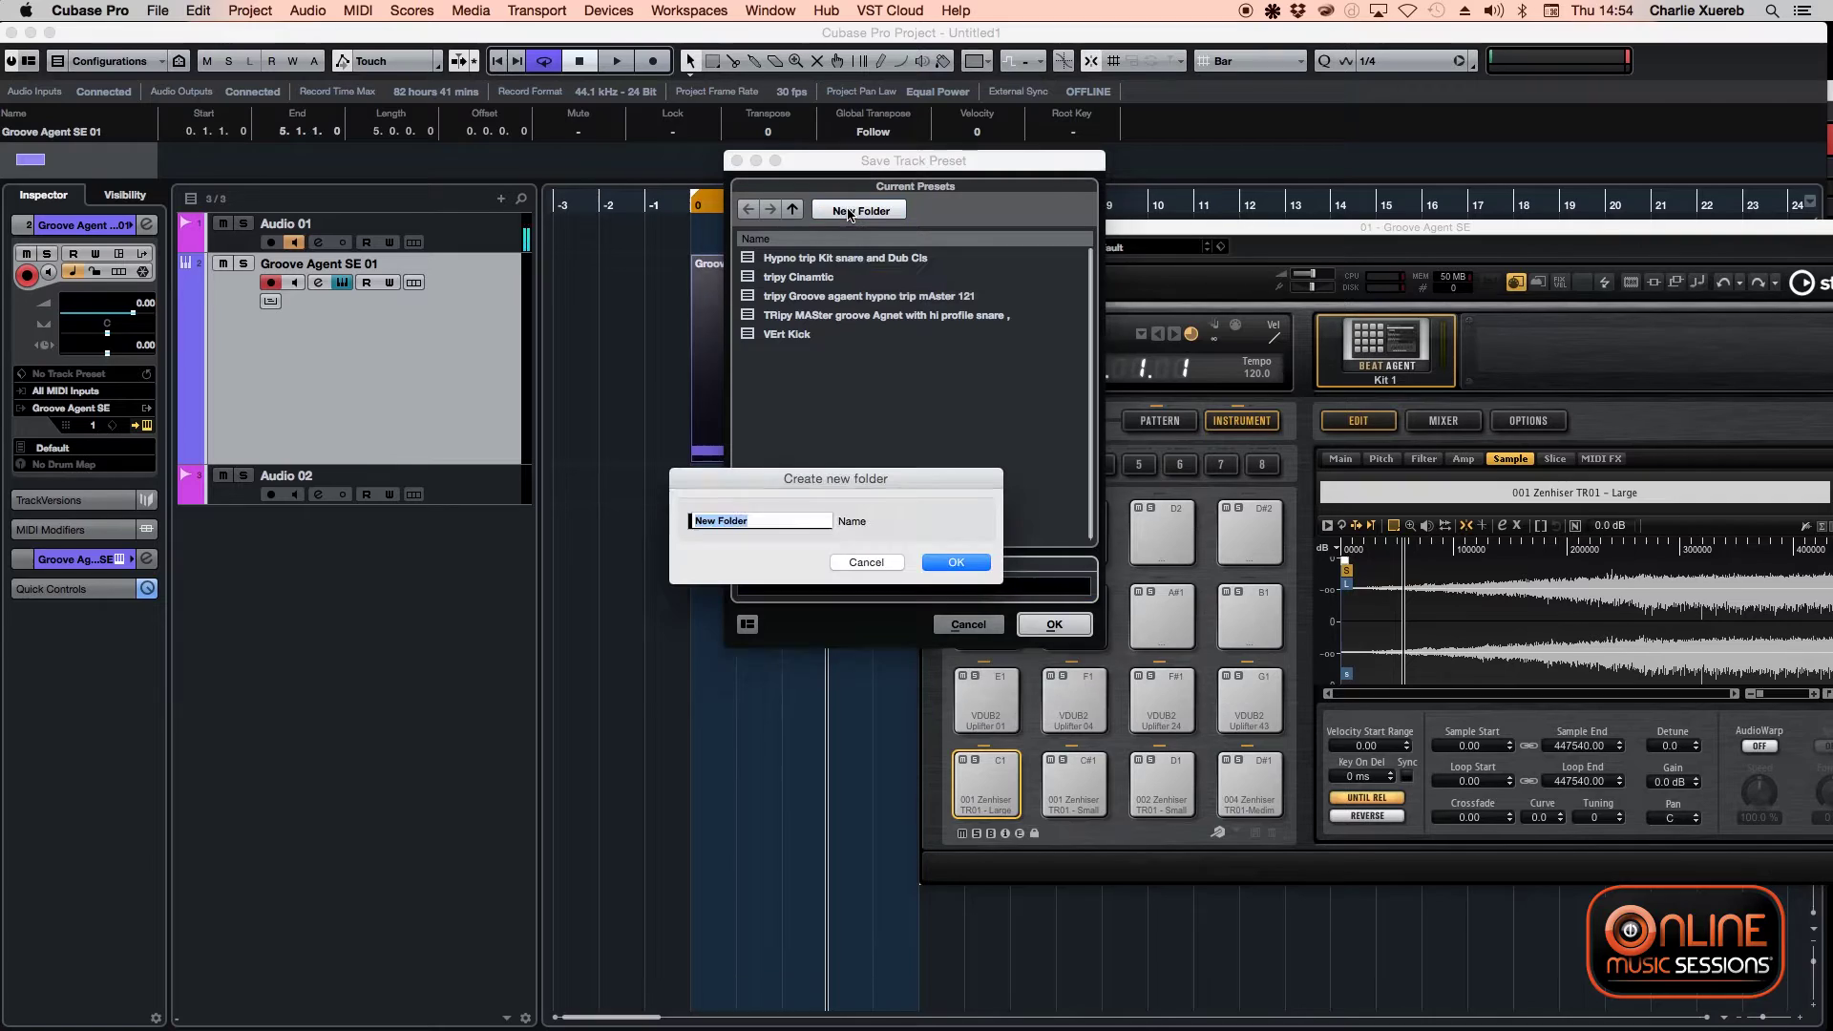
click(865, 564)
click(793, 210)
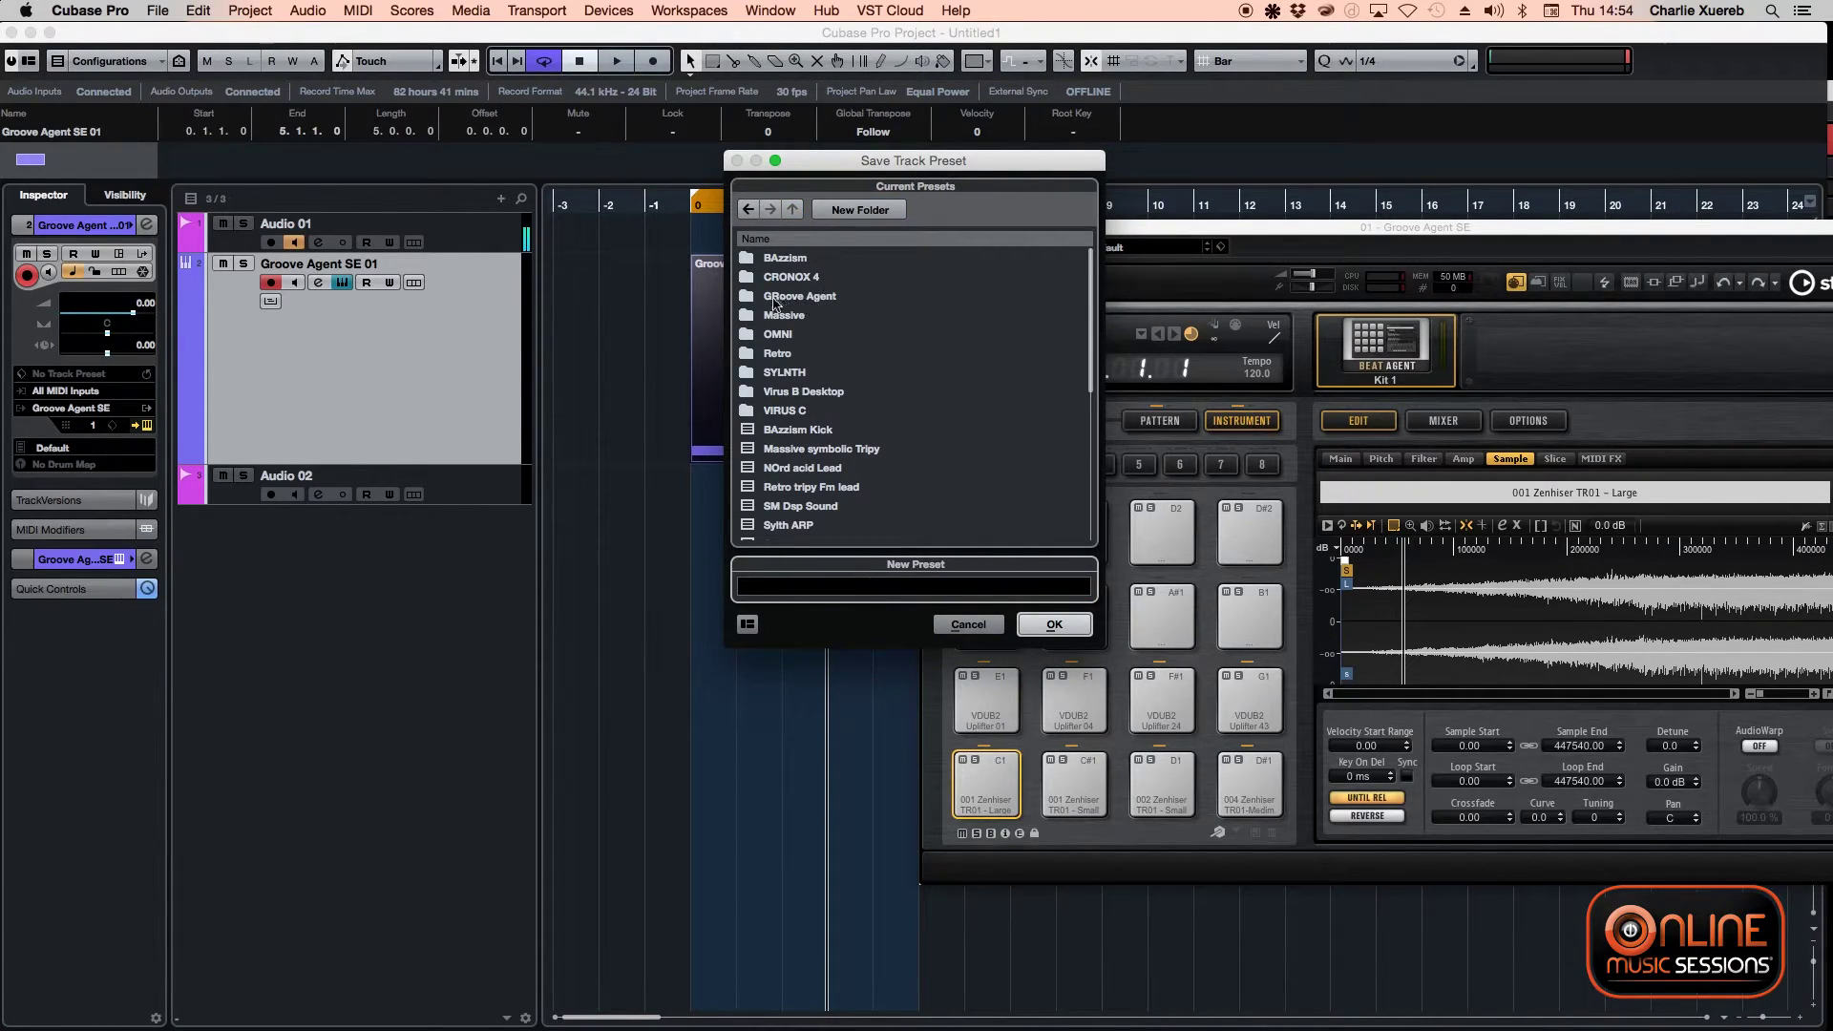
double_click(781, 302)
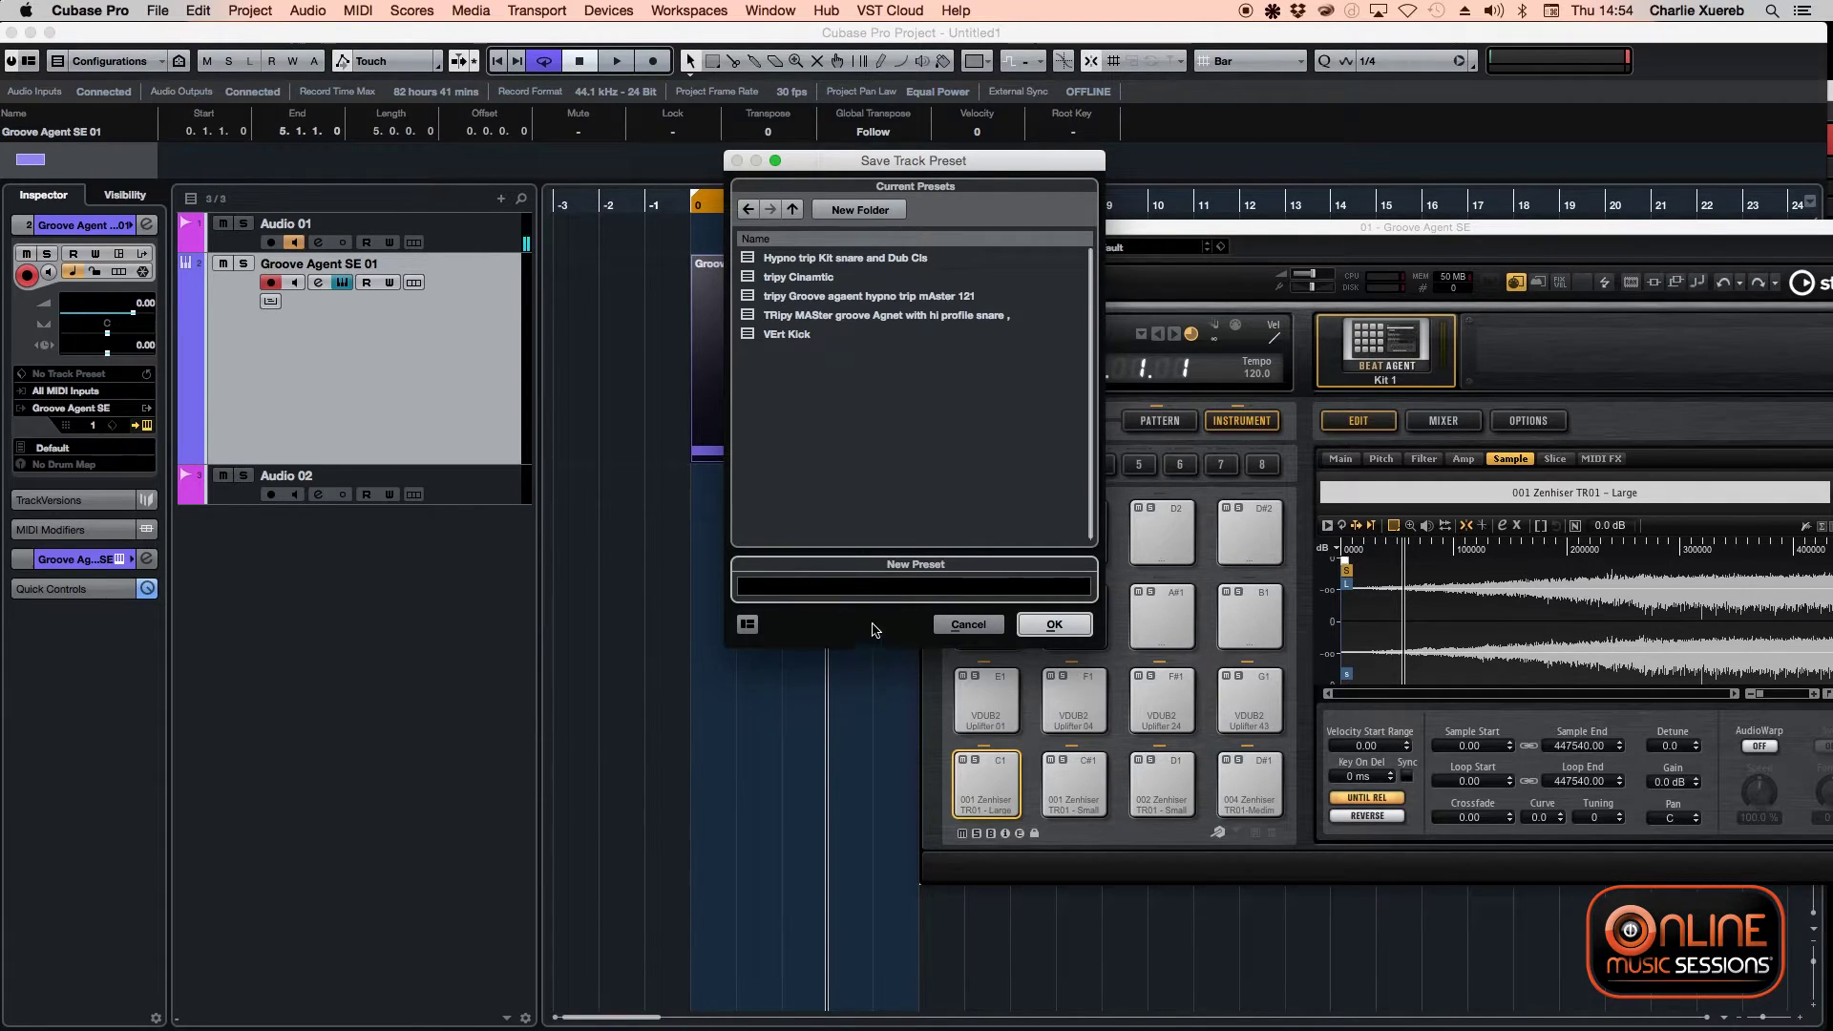
- Name the new track preset FX PReset and save it
click(852, 587)
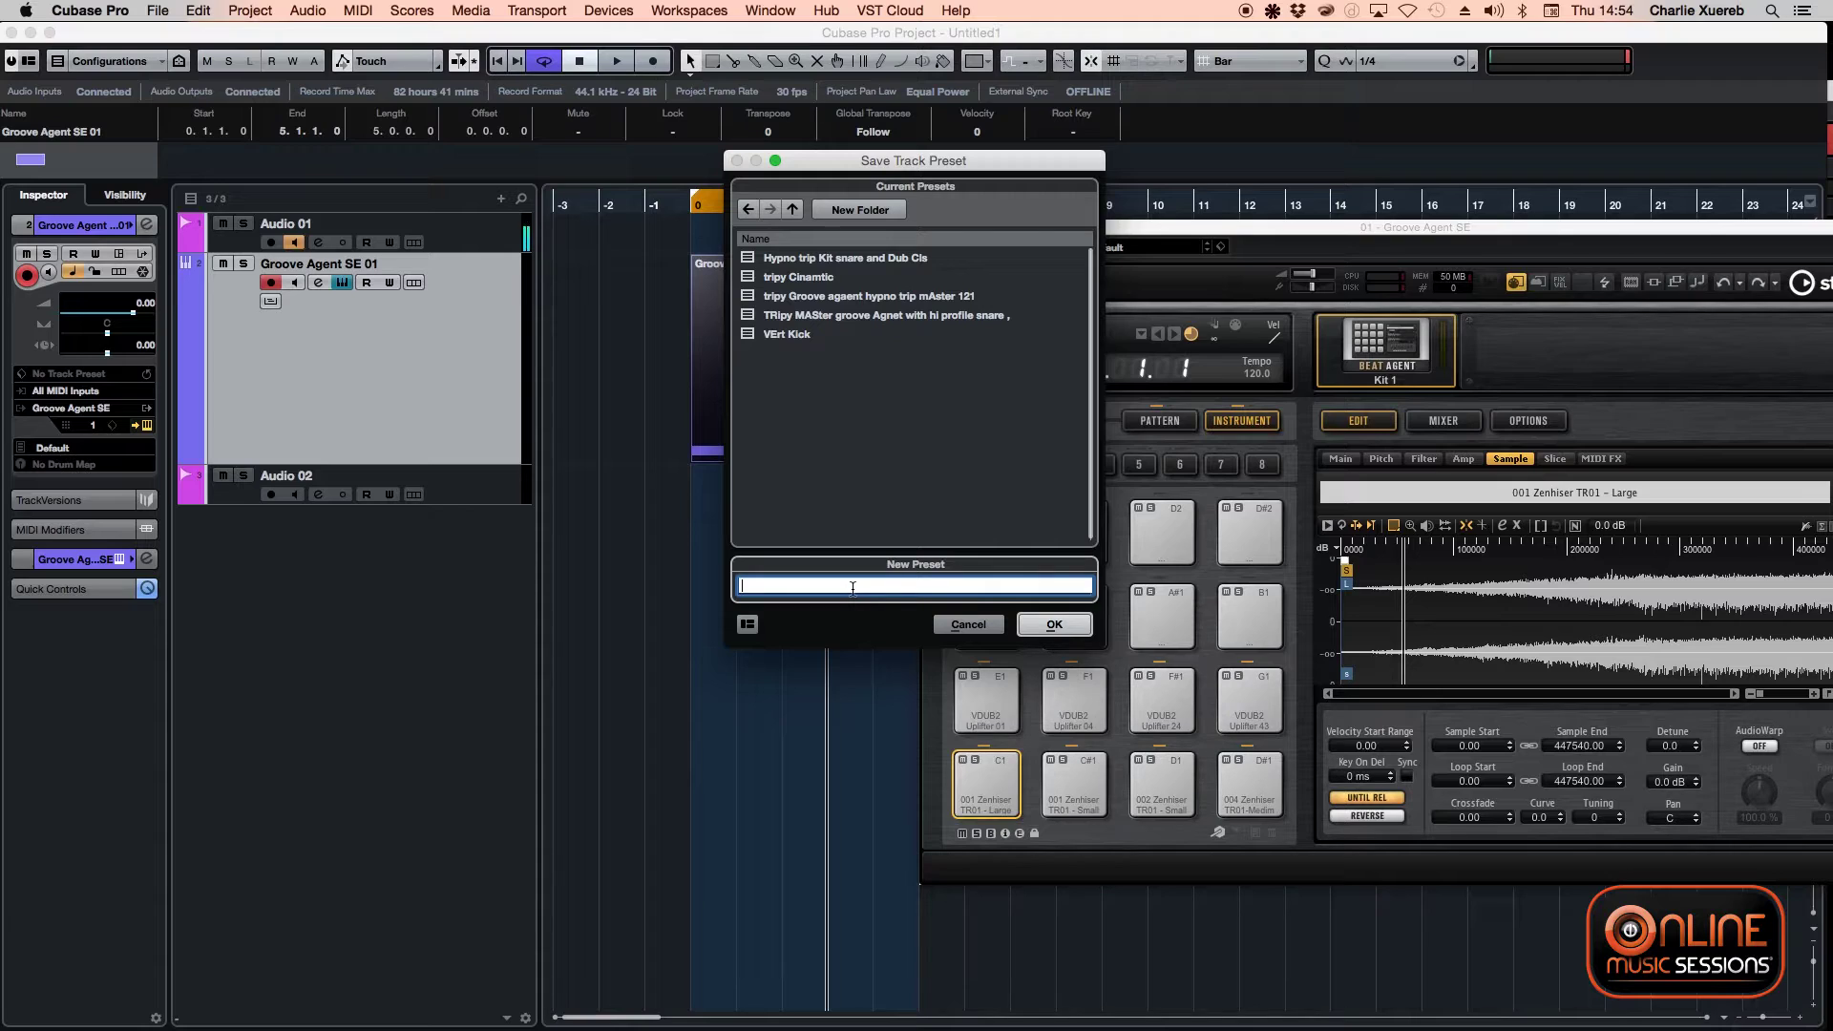
text(FX PReset)
key(Return)
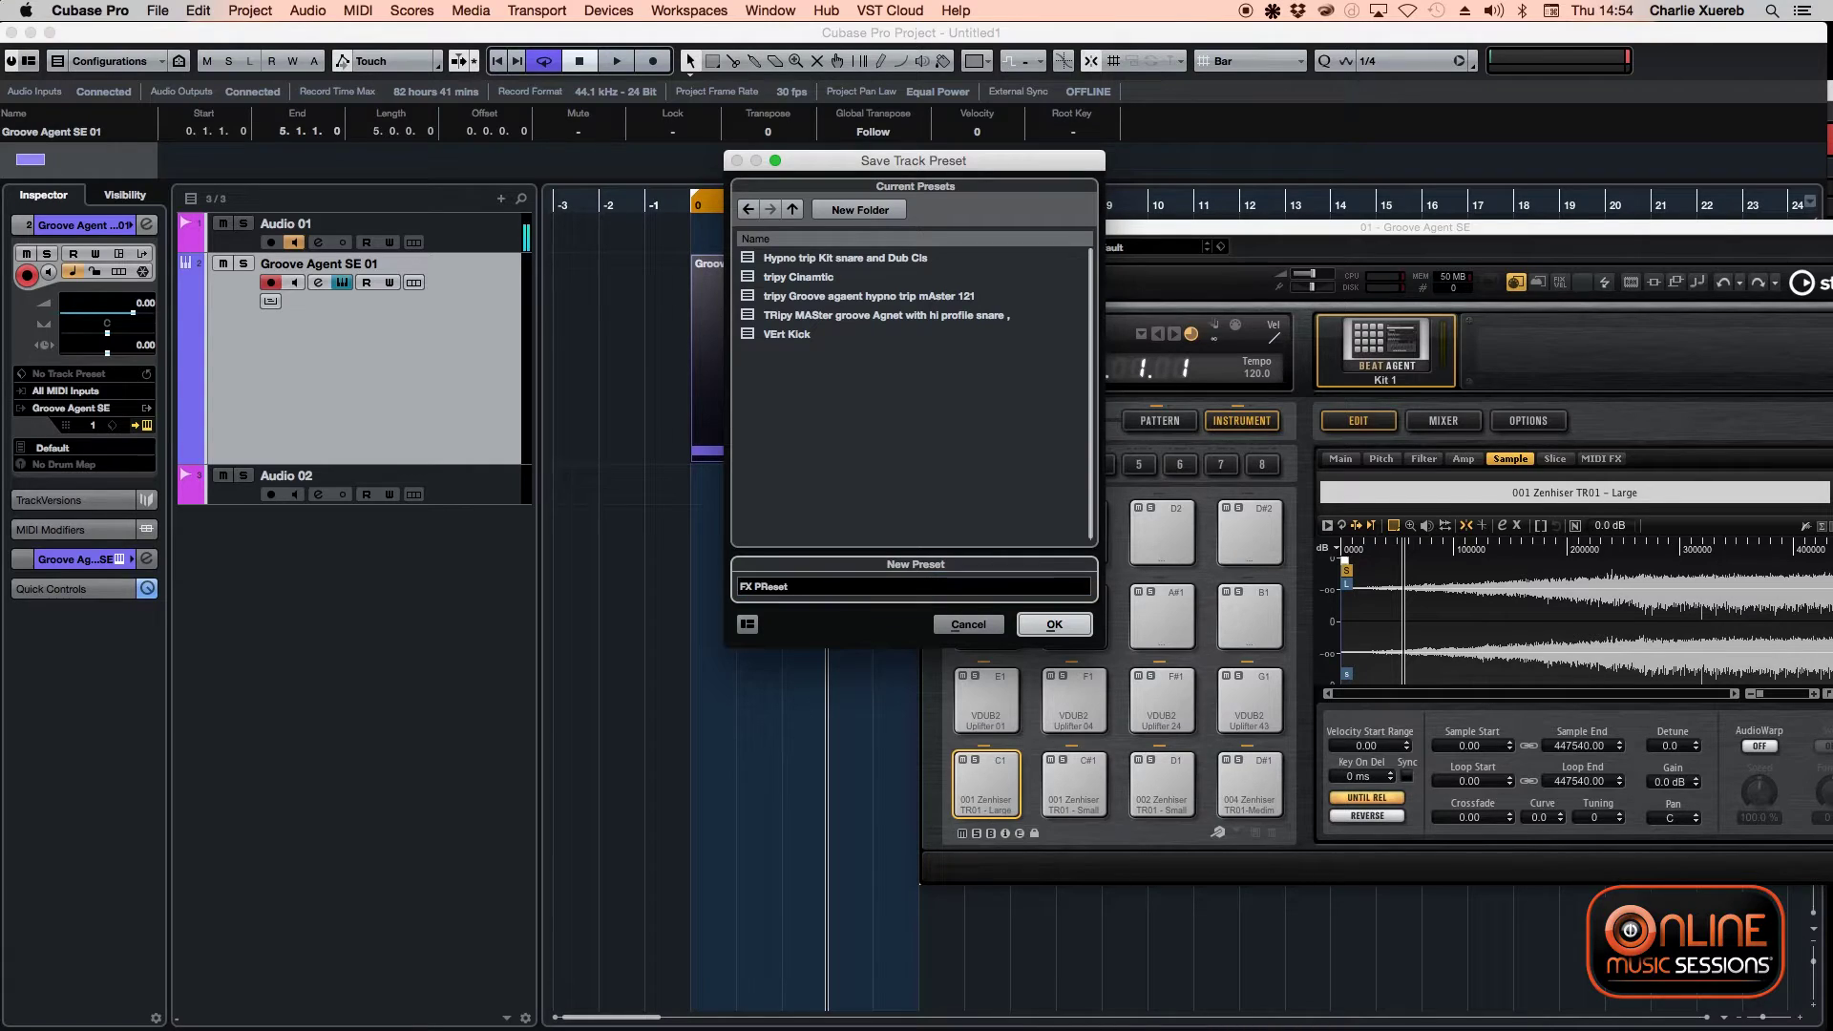
click(1054, 624)
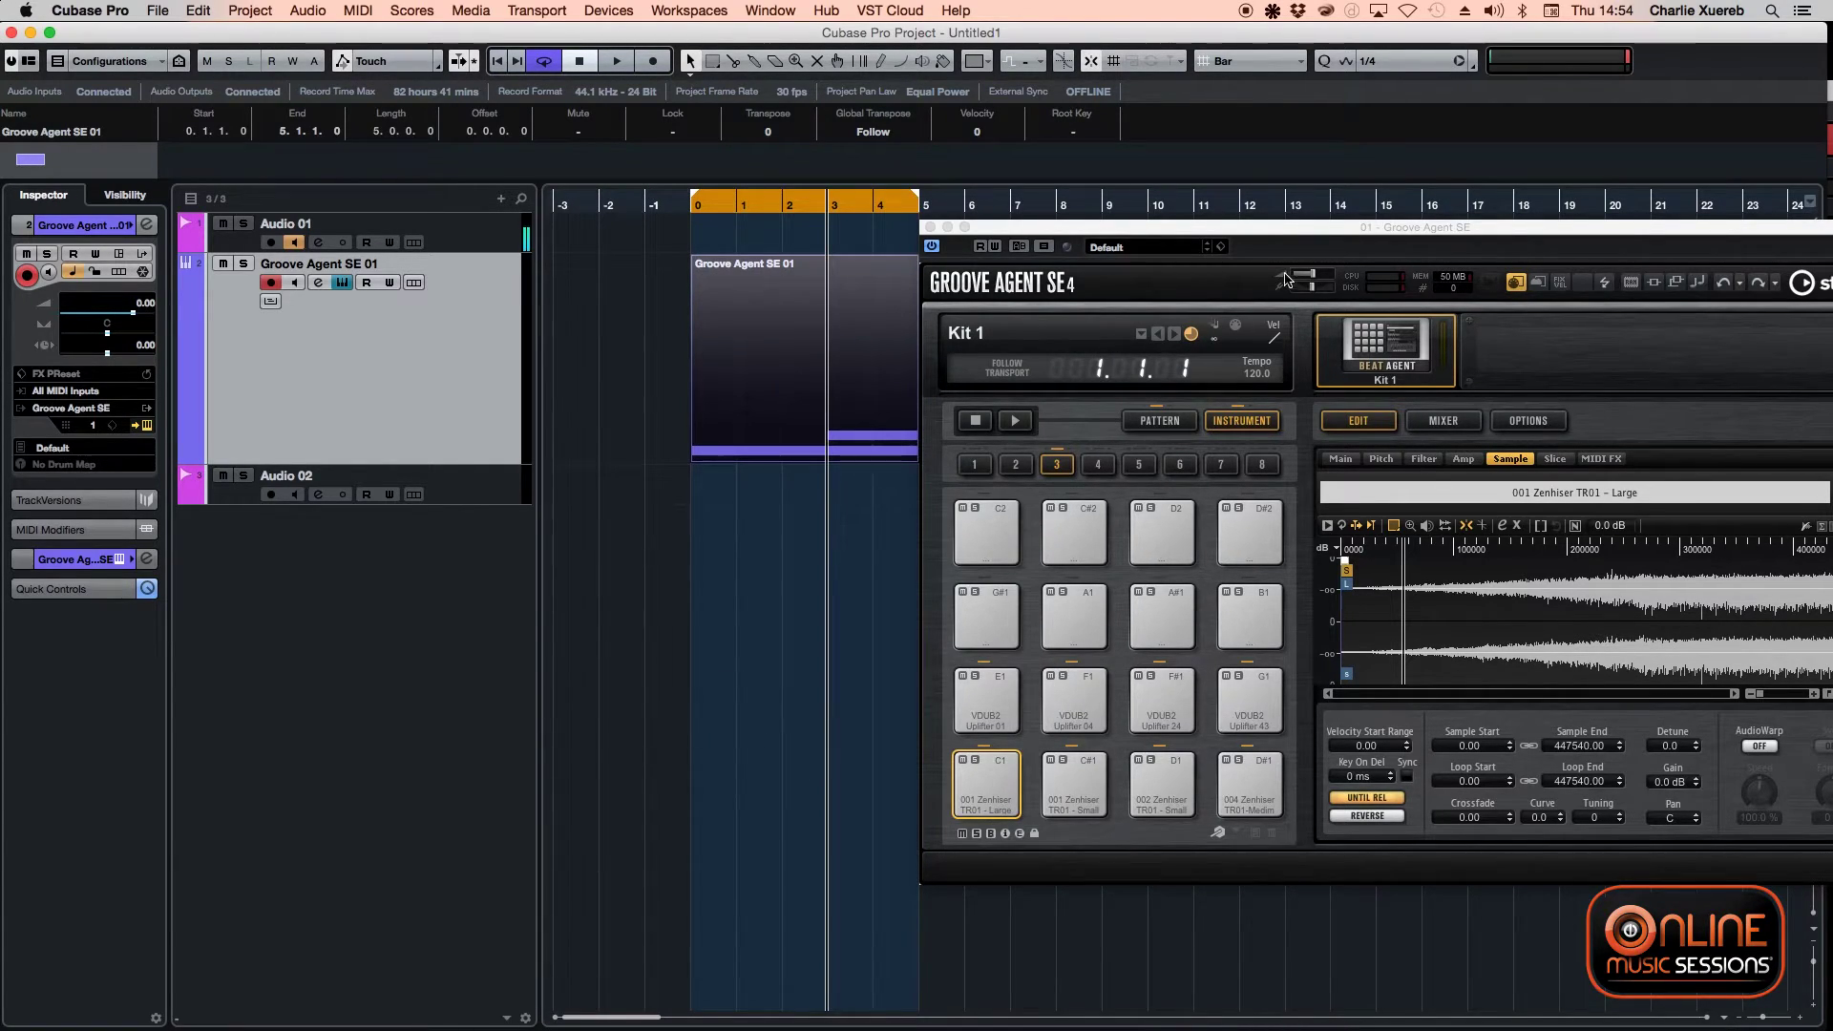
- Save the Groove Agent SE kit as an instrument preset named FX preset Rise uplifter
click(1220, 248)
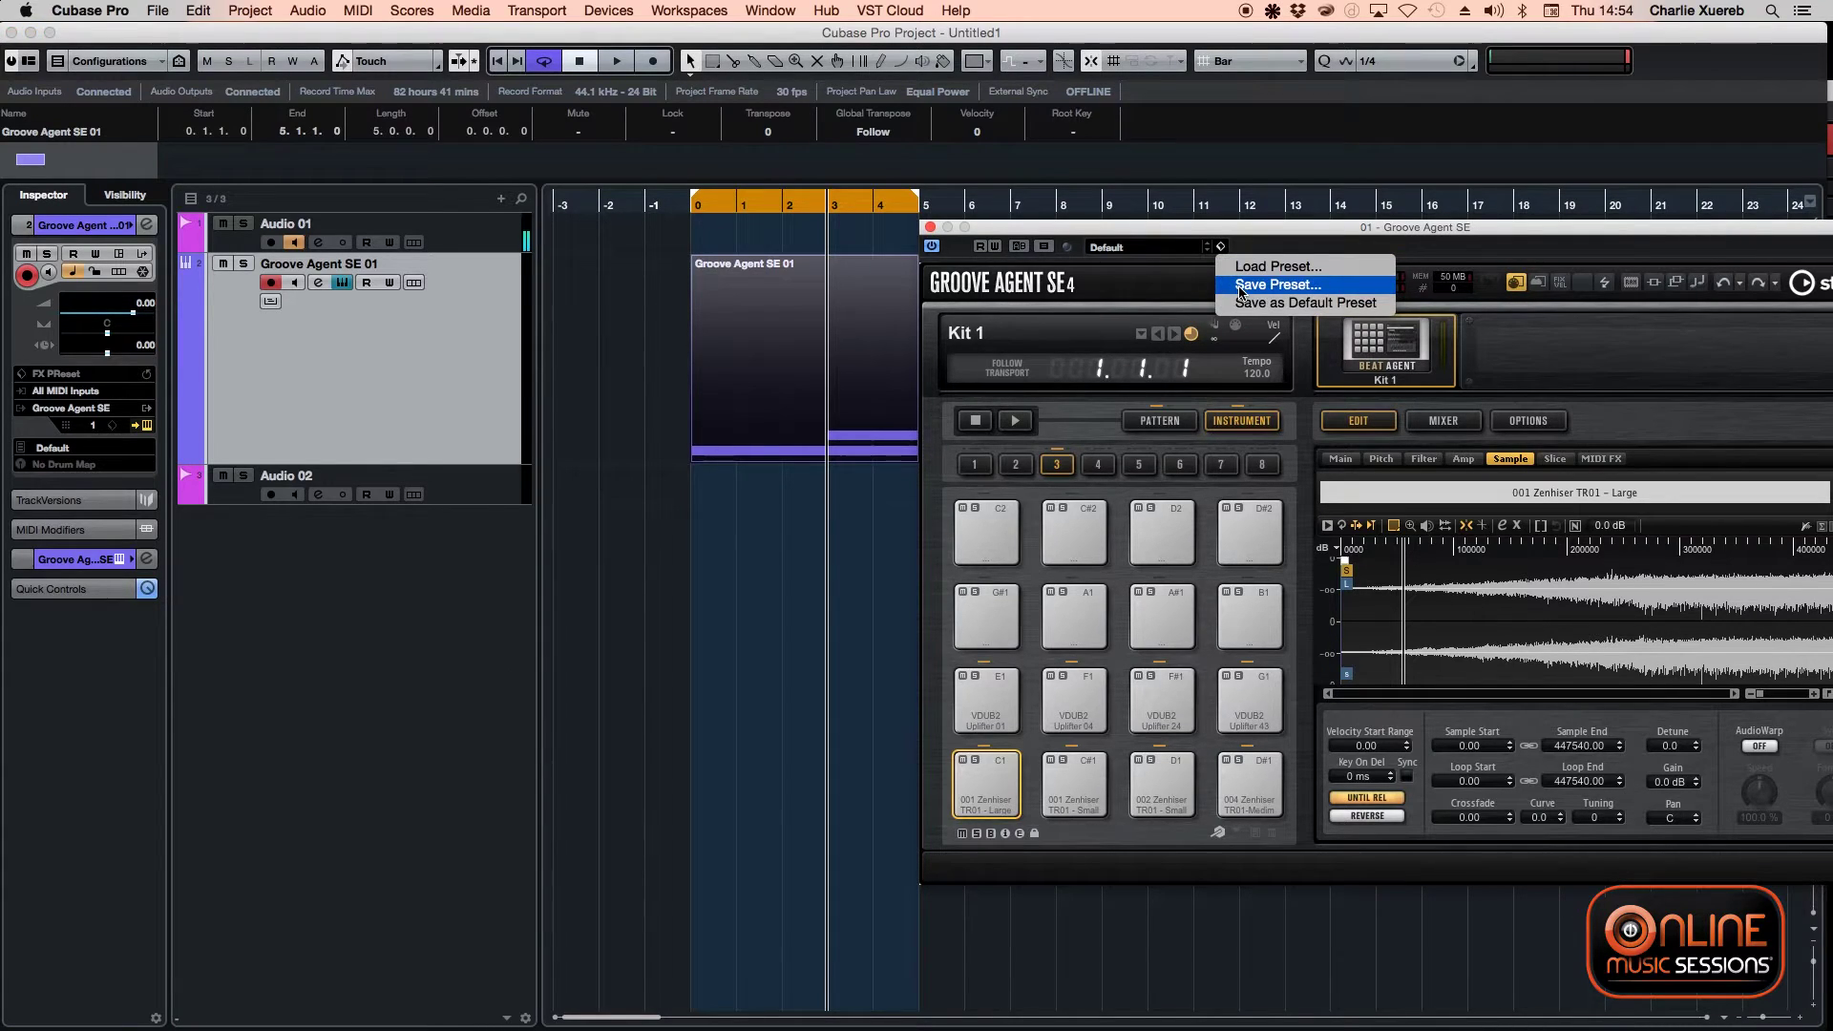
click(1241, 286)
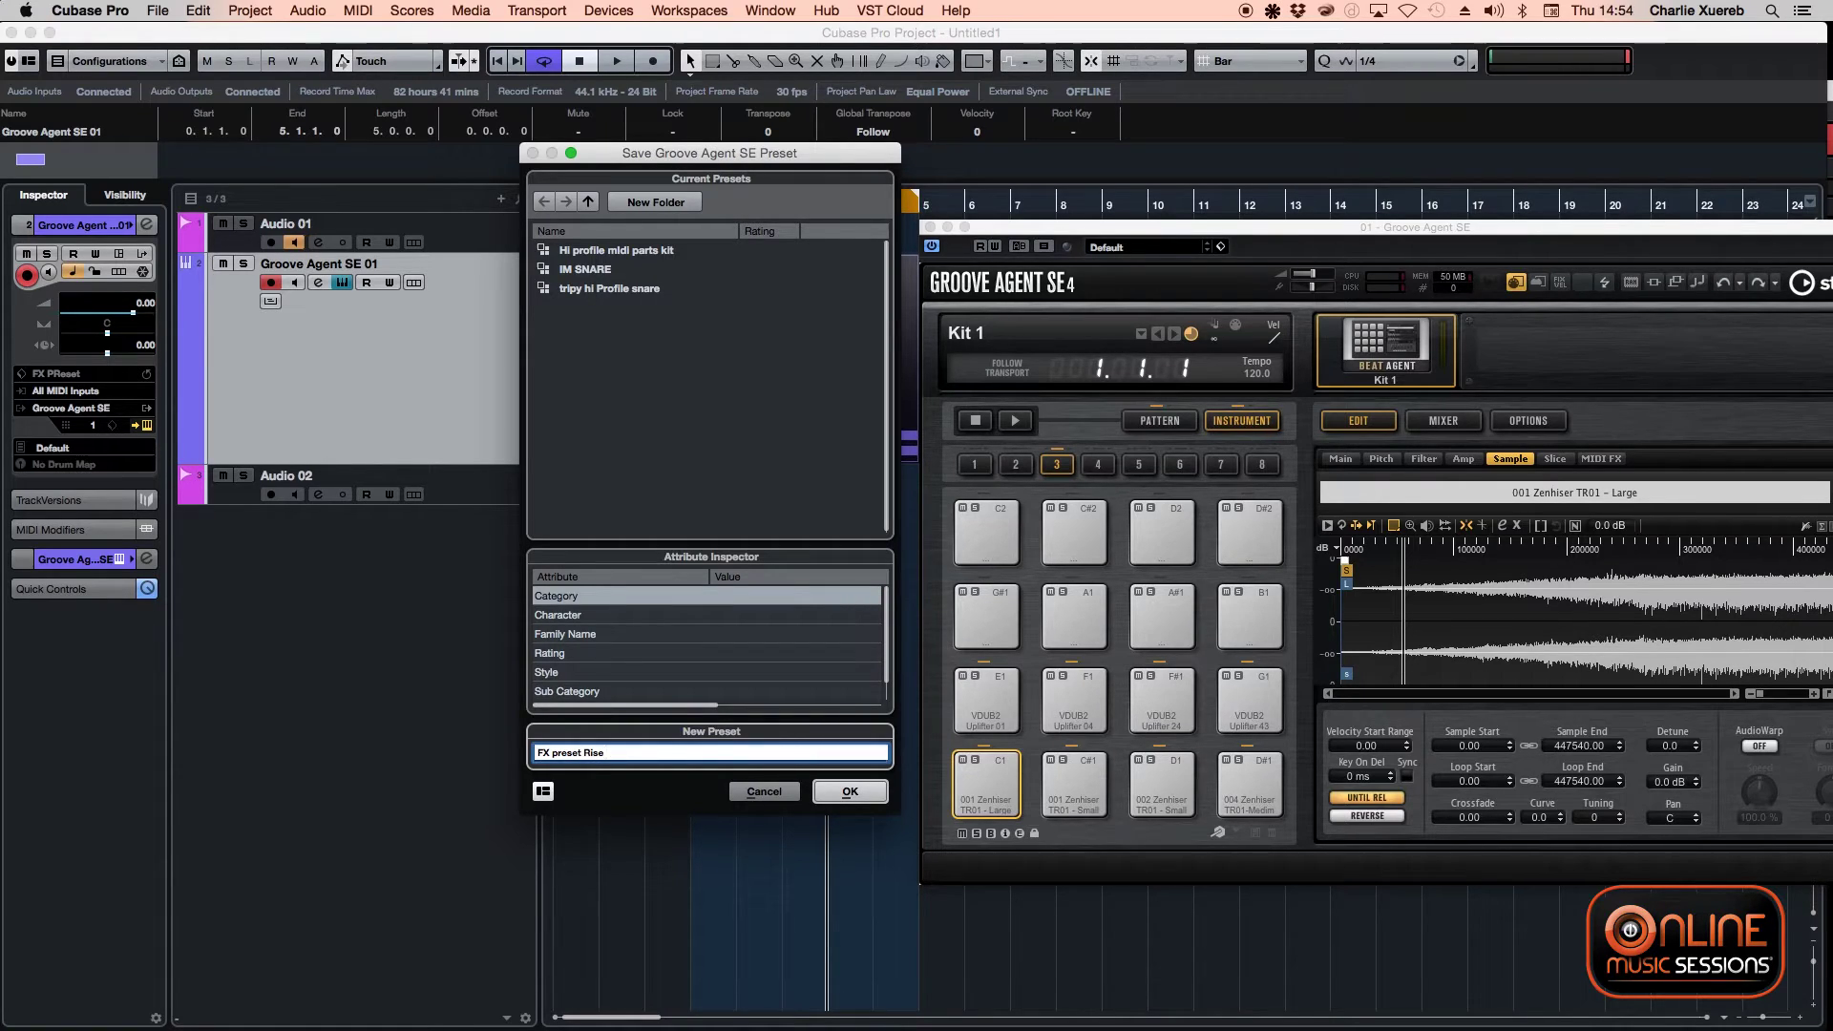
text(uplifter)
key(Return)
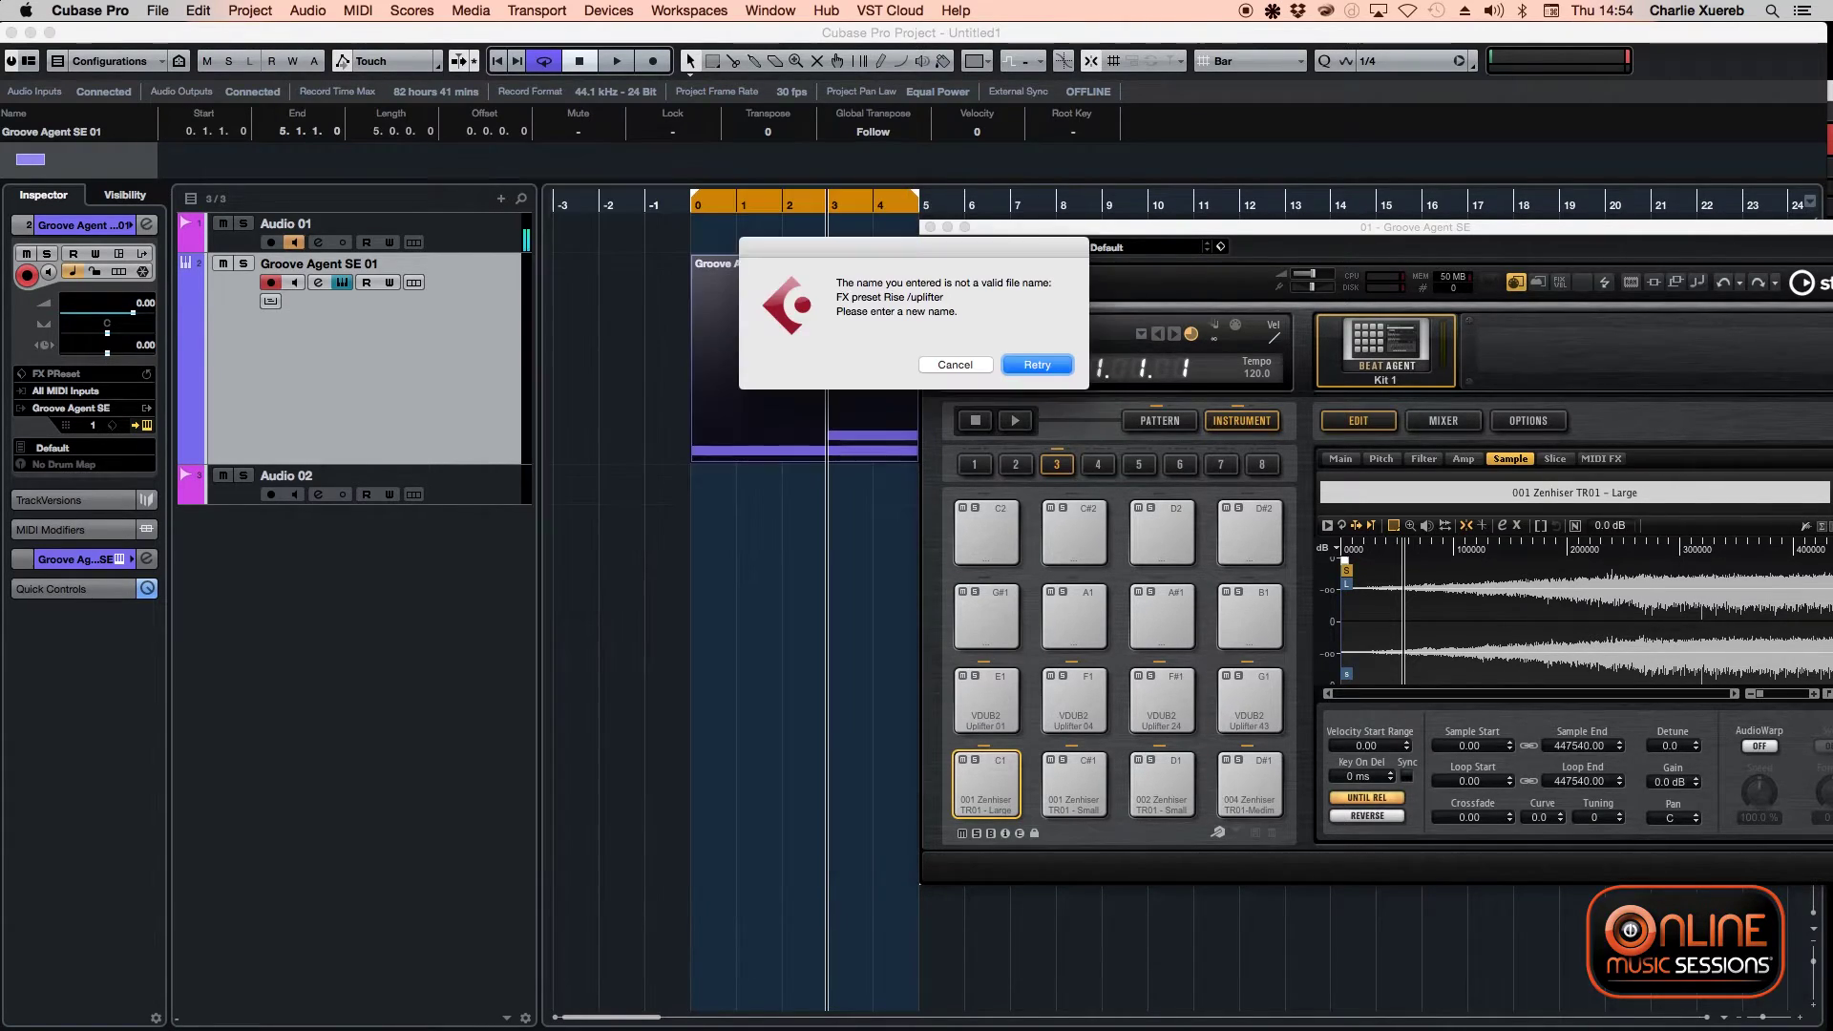
click(1044, 365)
click(644, 753)
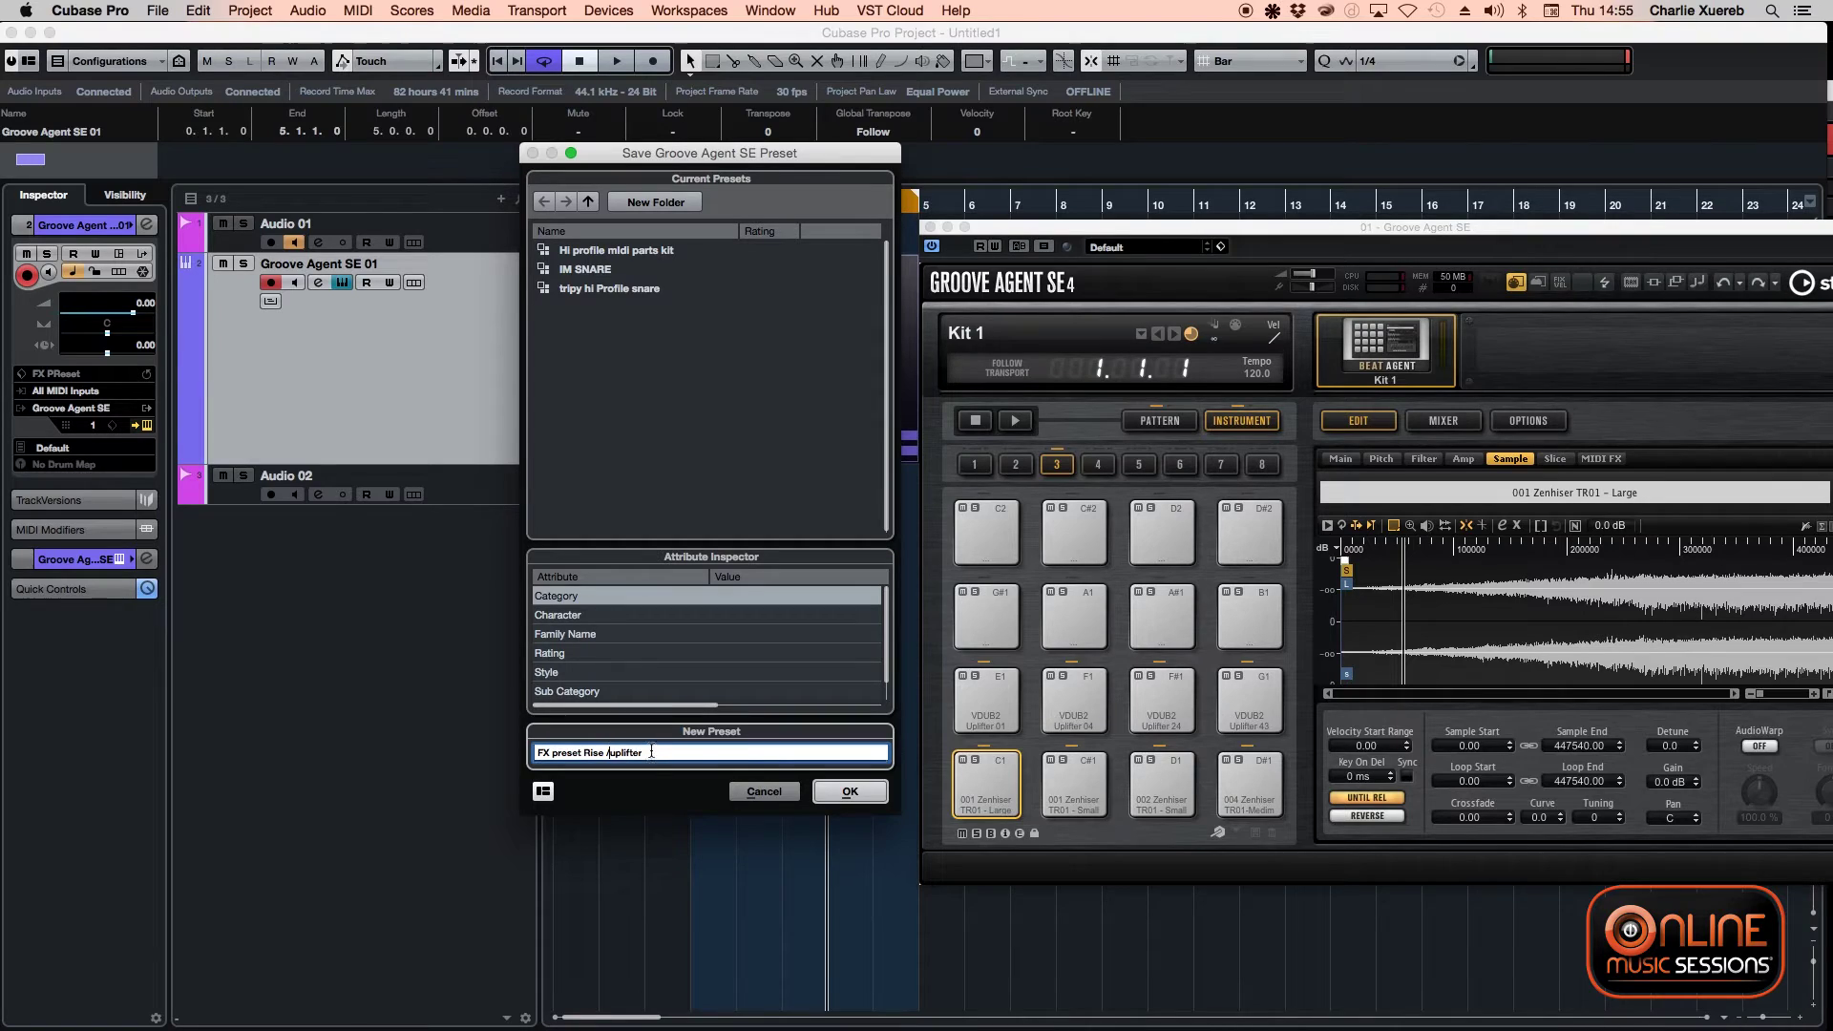
click(850, 792)
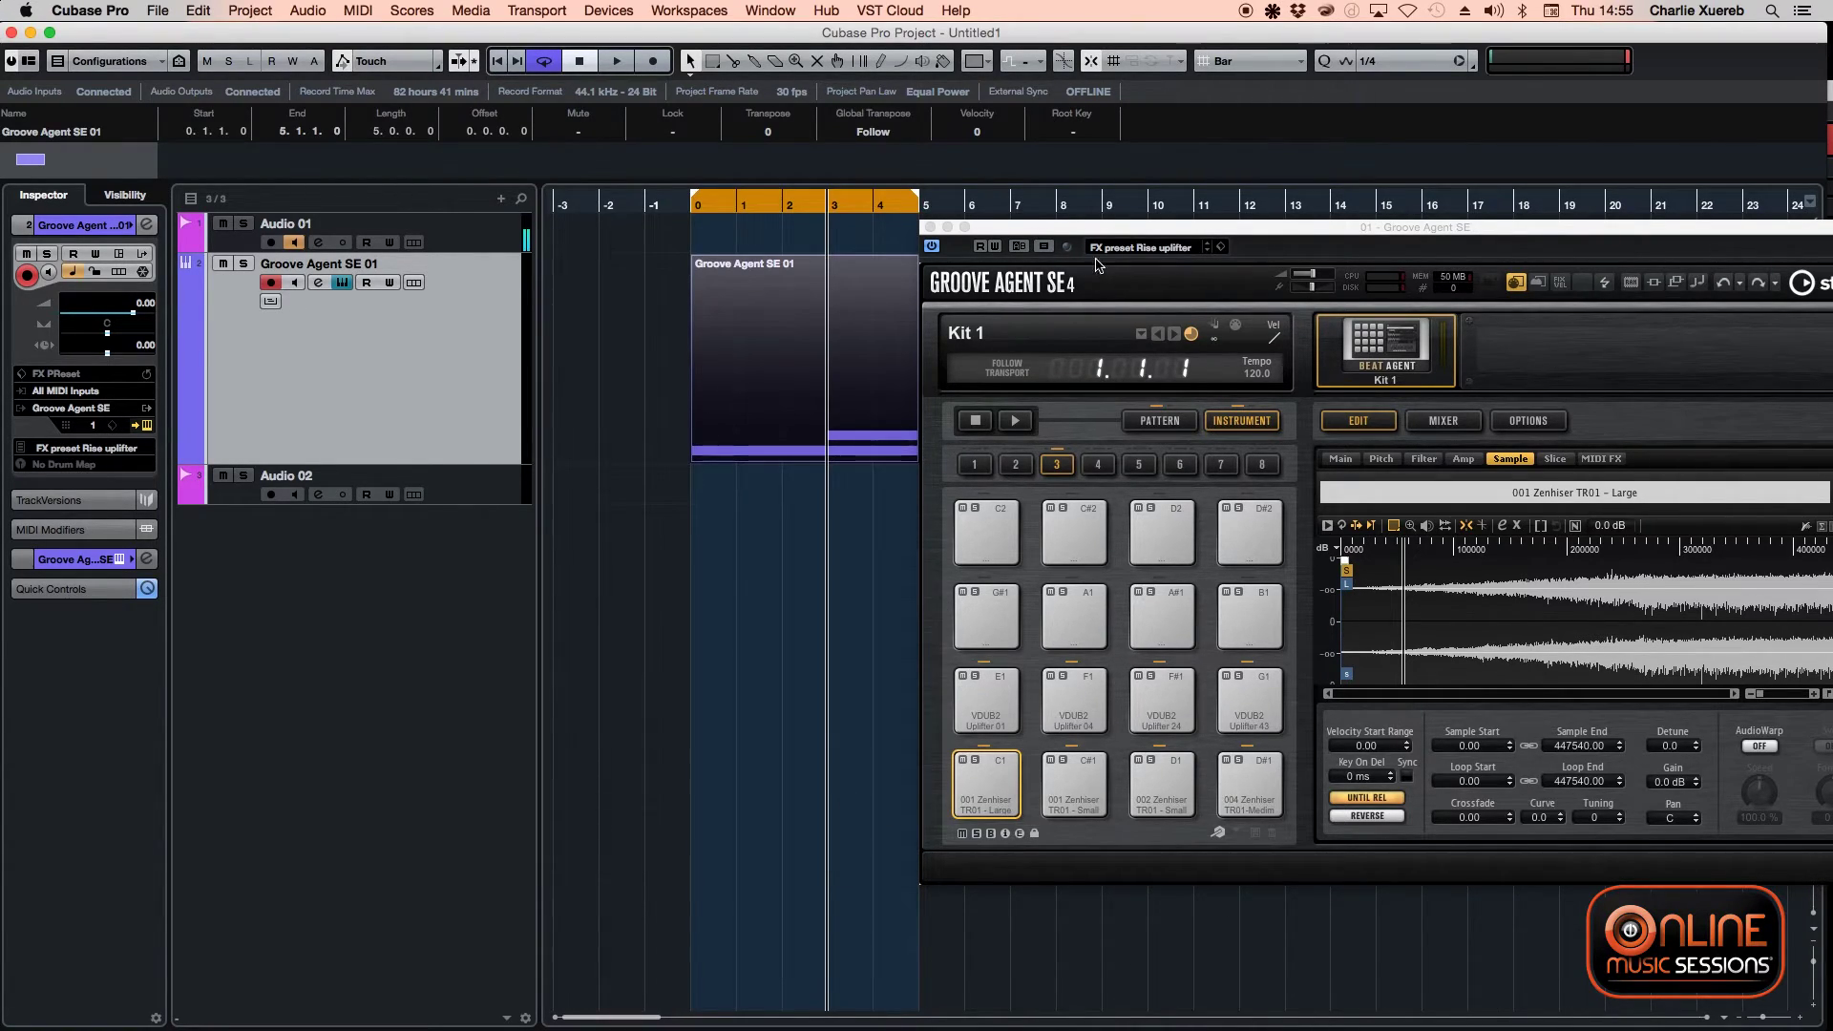
- Play back the Groove Agent SE 01 part to check the saved kit, and stop playback
drag(1170, 230, 912, 135)
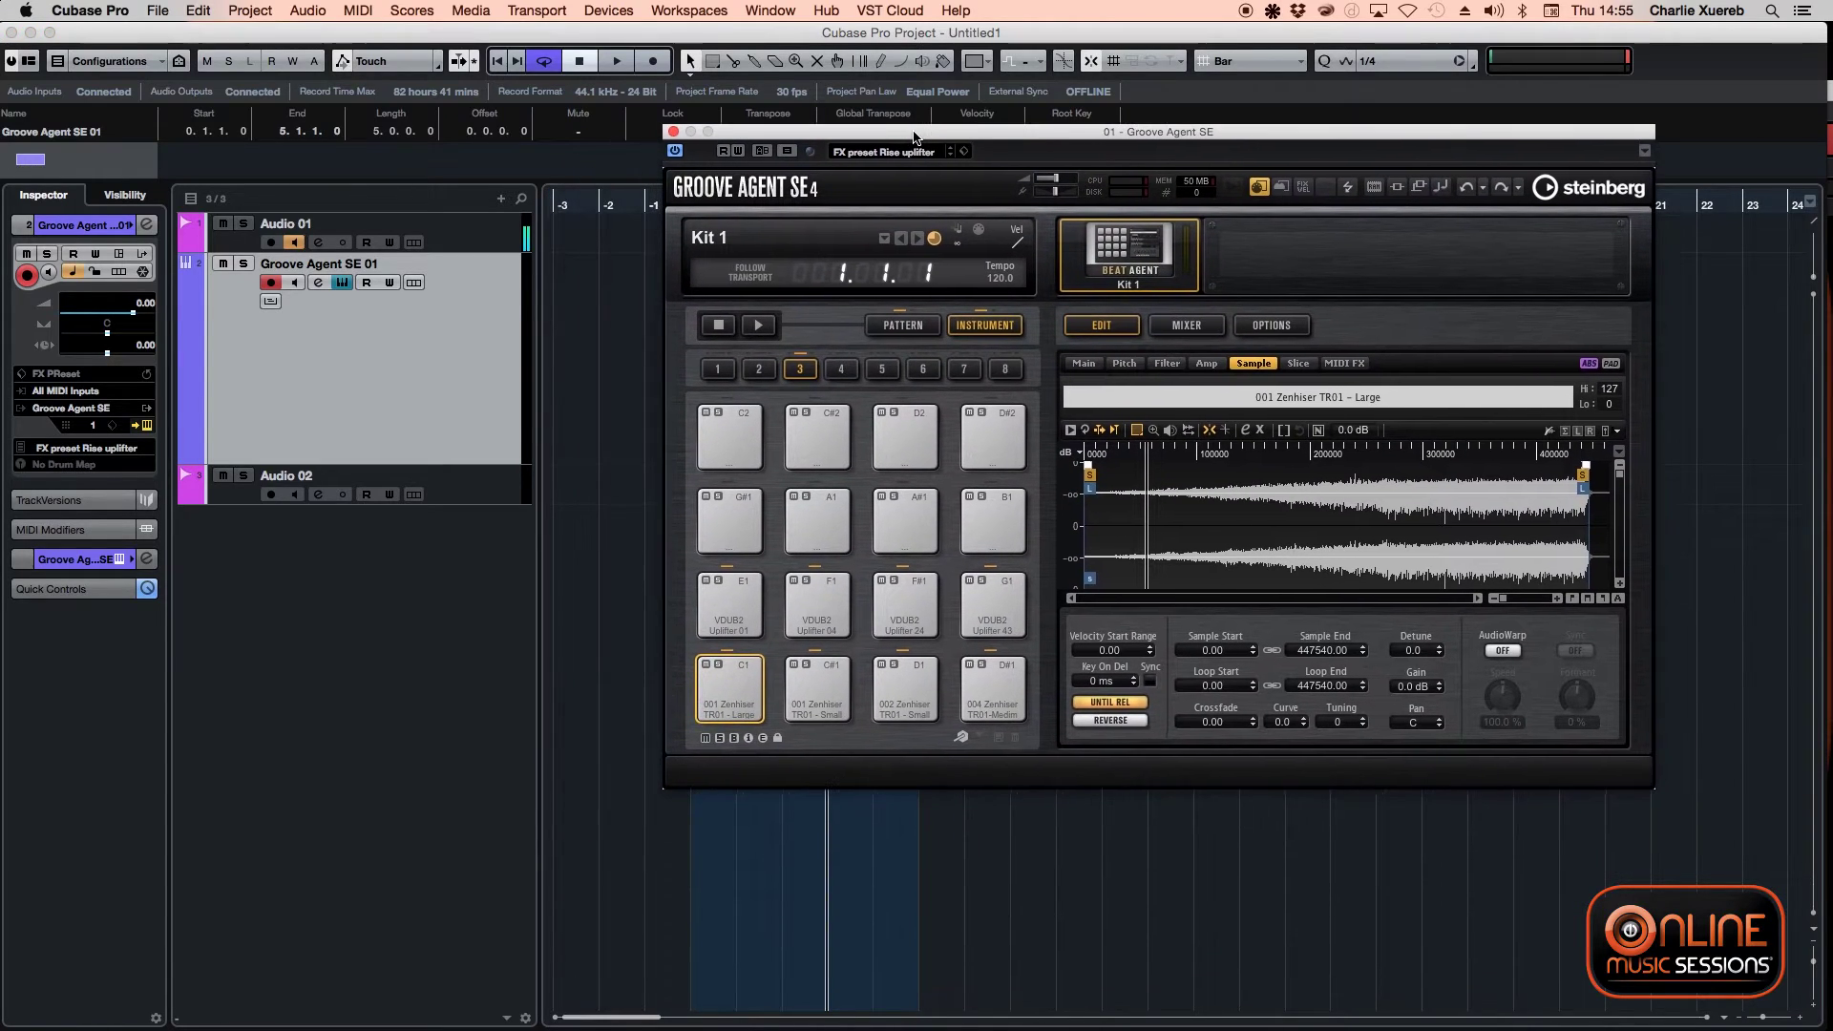
key(space)
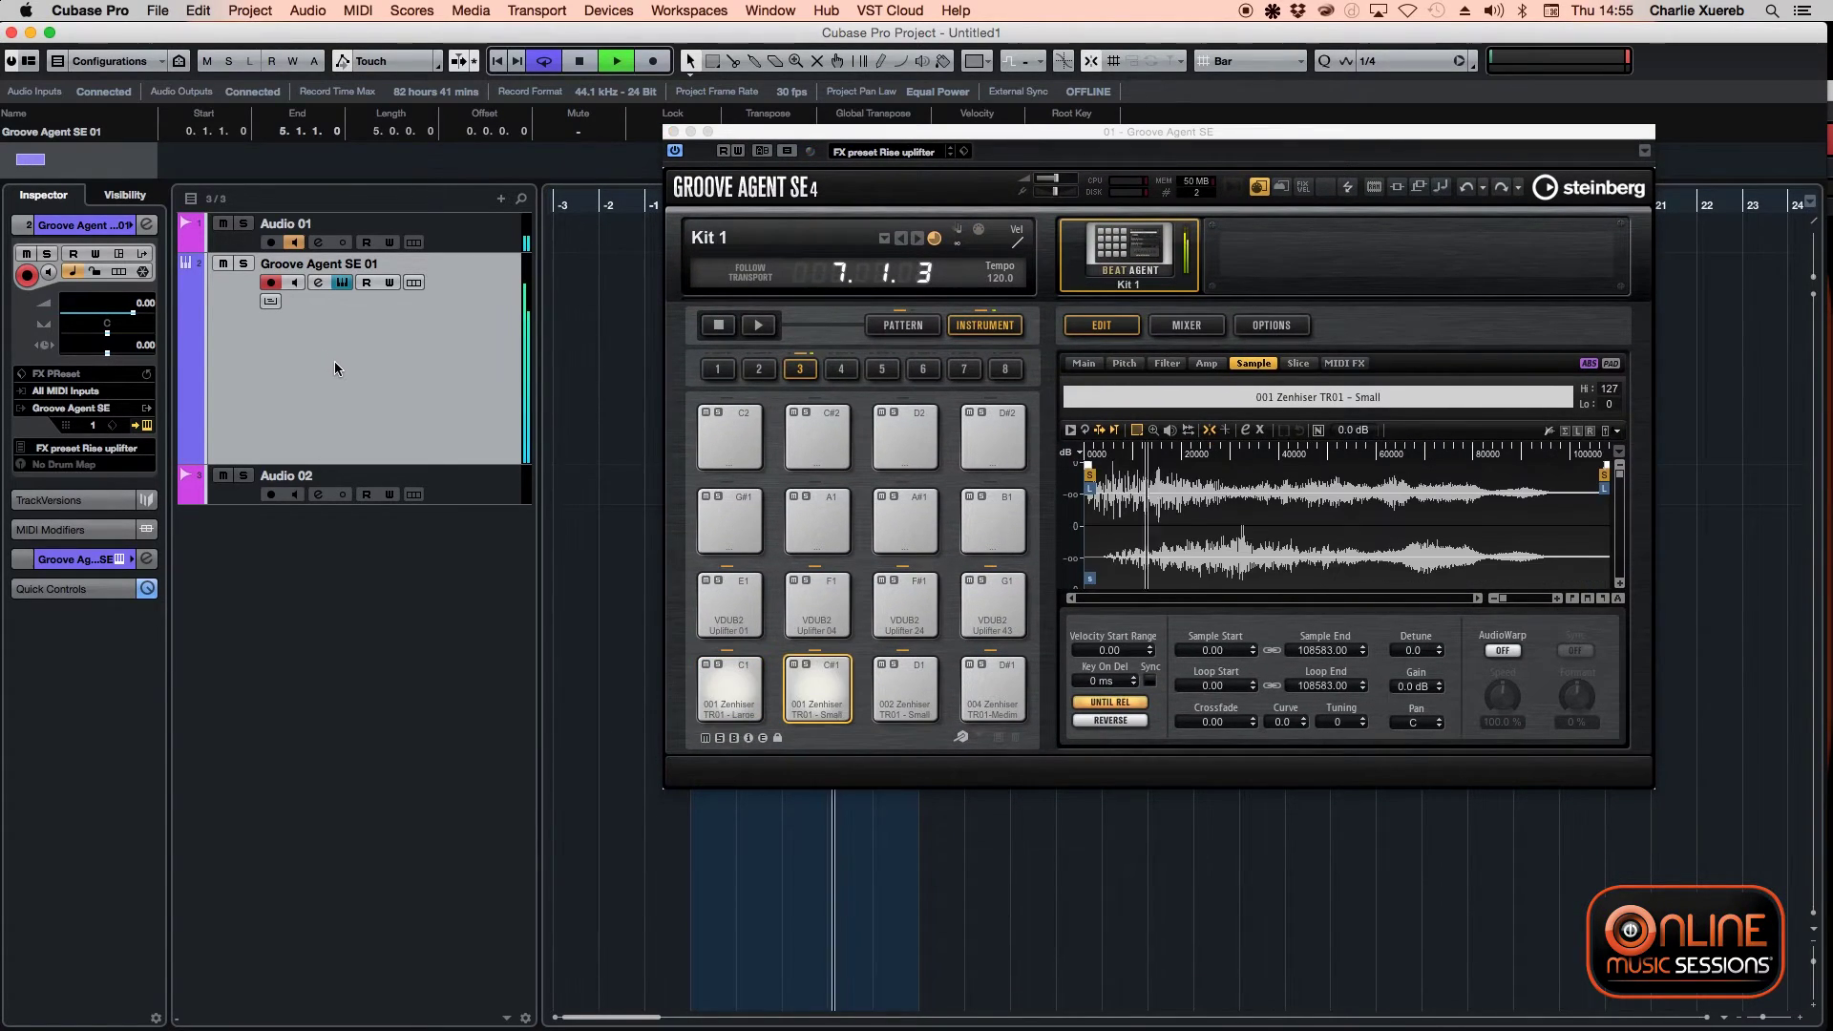
drag(845, 136, 1275, 167)
key(space)
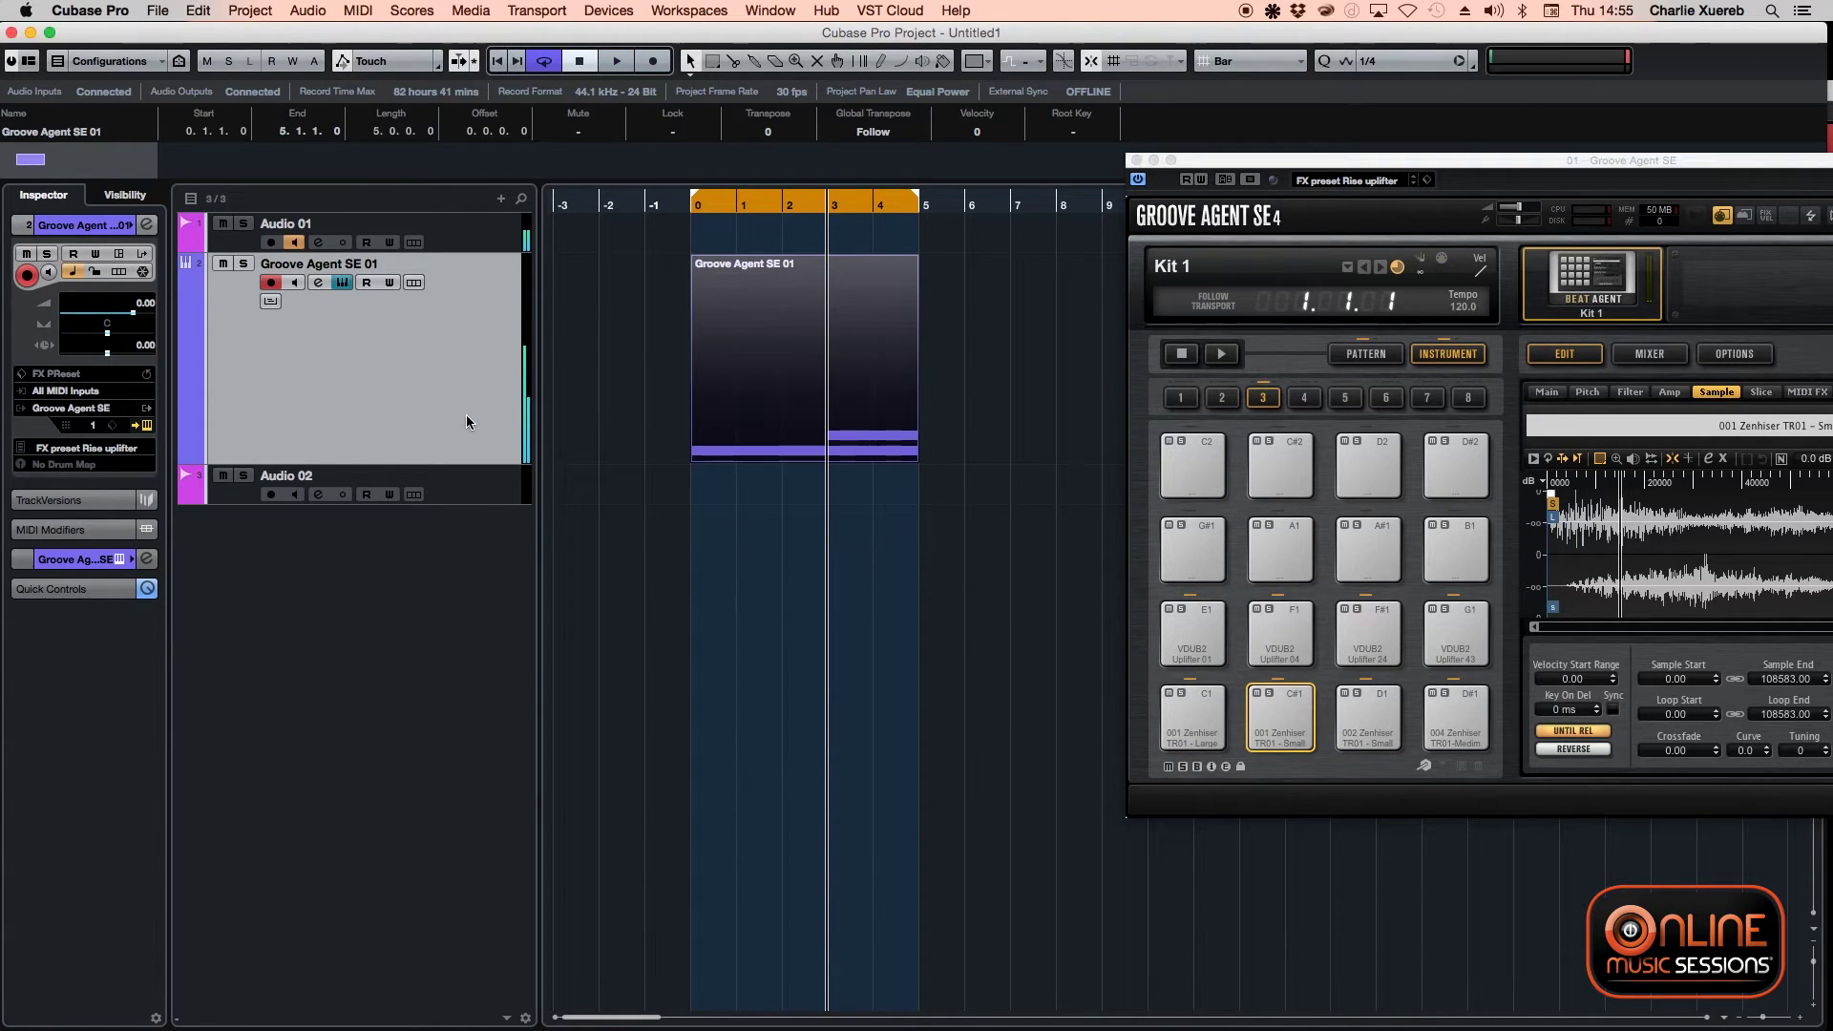
- Remove the Groove Agent SE 01 track from the project
right_click(416, 393)
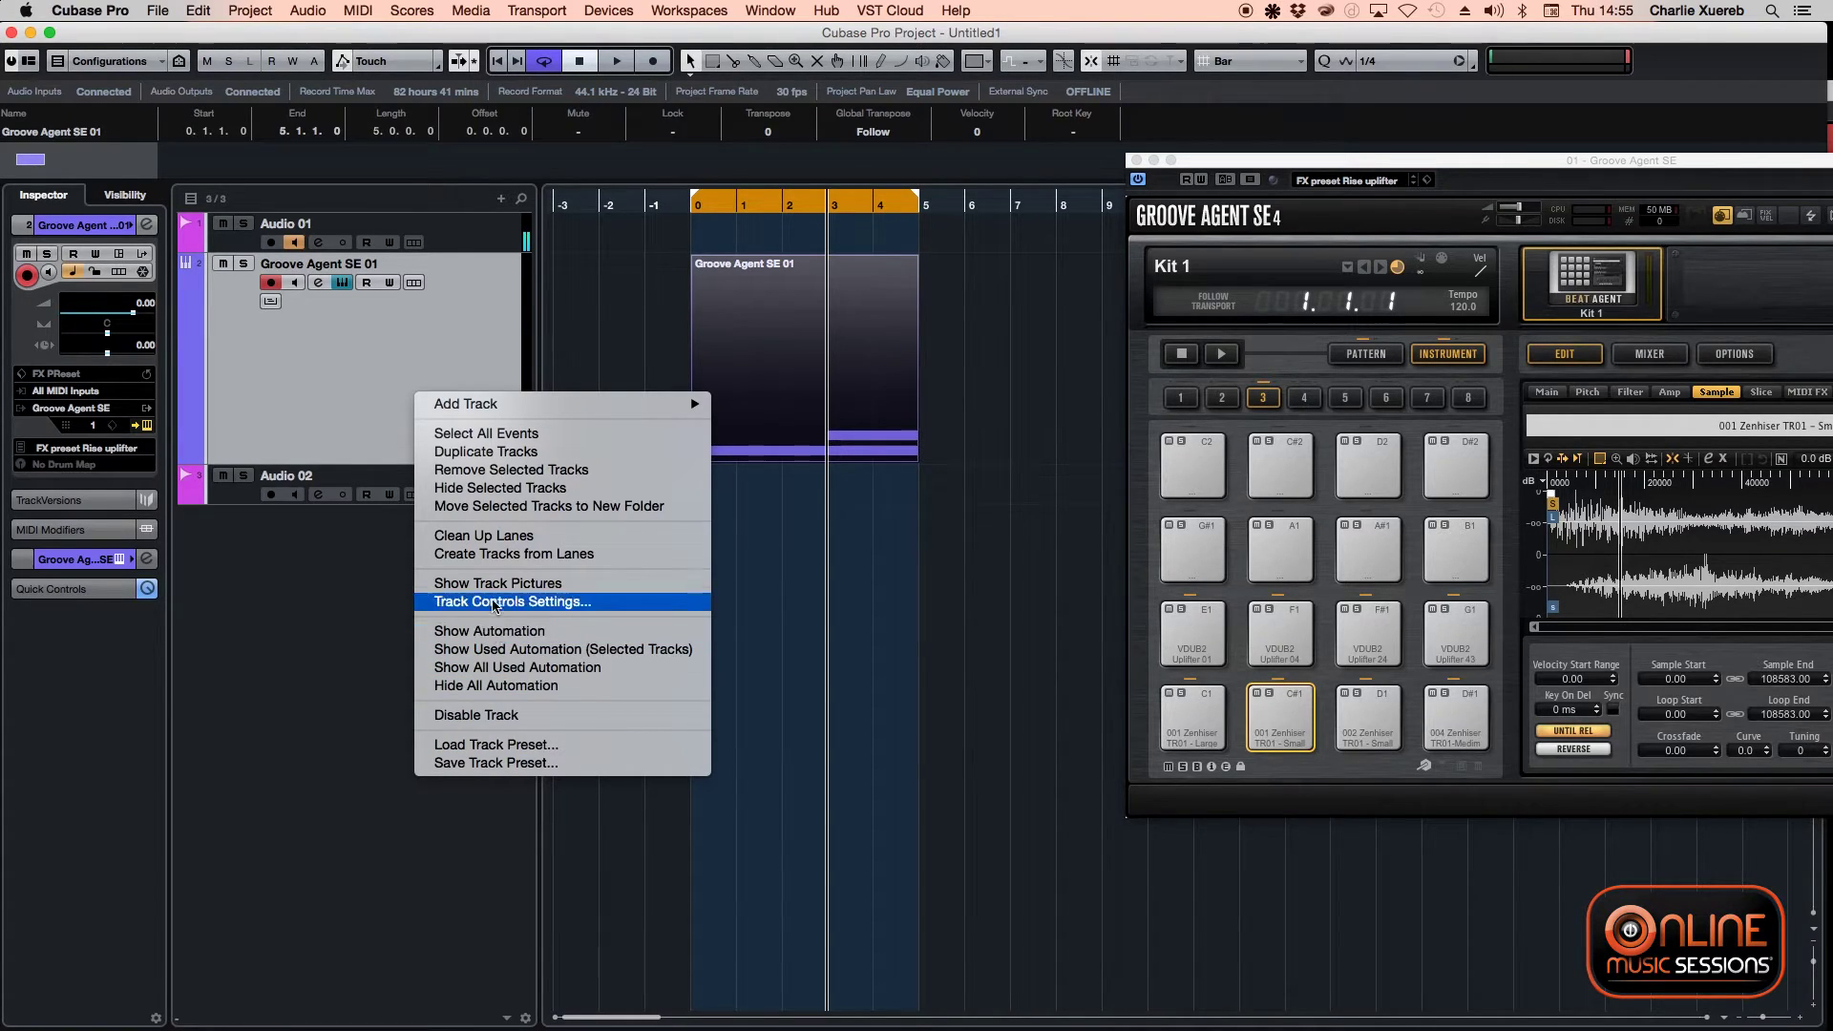
key(Escape)
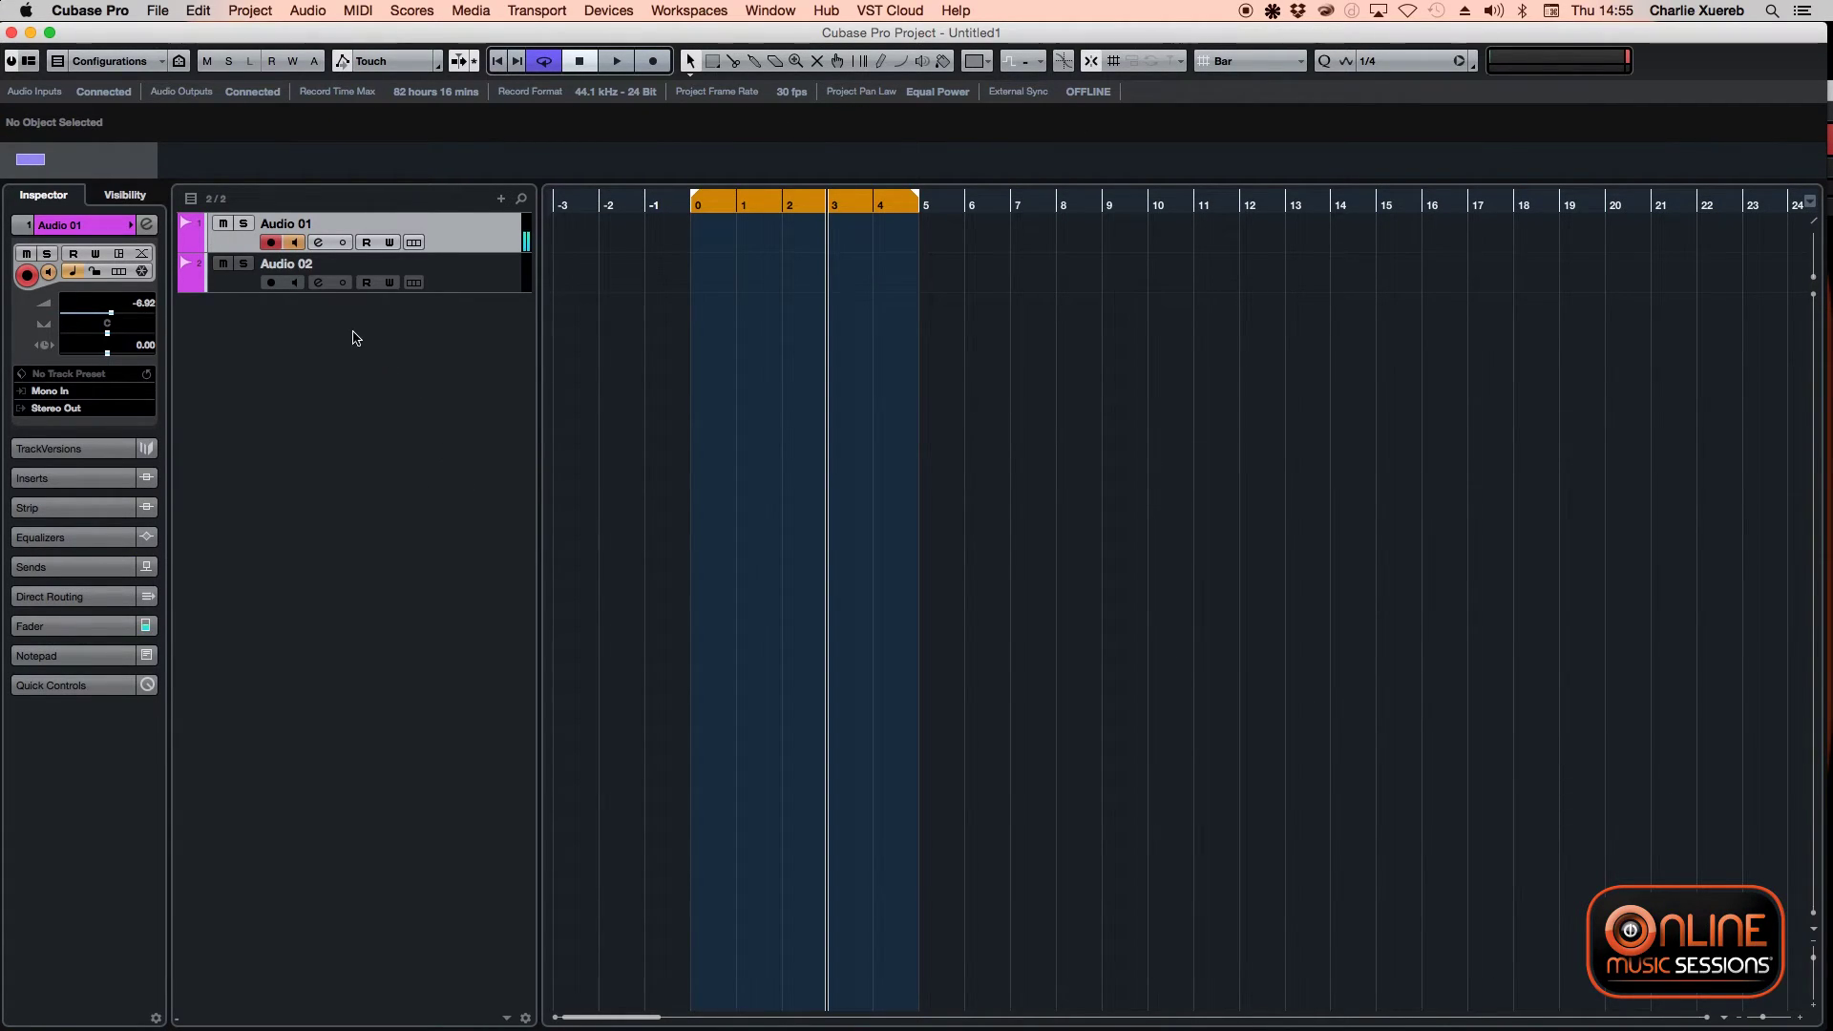
- Add an instrument track from the preset FX preset Rise uplifter, searching for fx with the Groove Agent SE filter, and dismiss the missing samples search
right_click(357, 333)
click(449, 364)
click(277, 270)
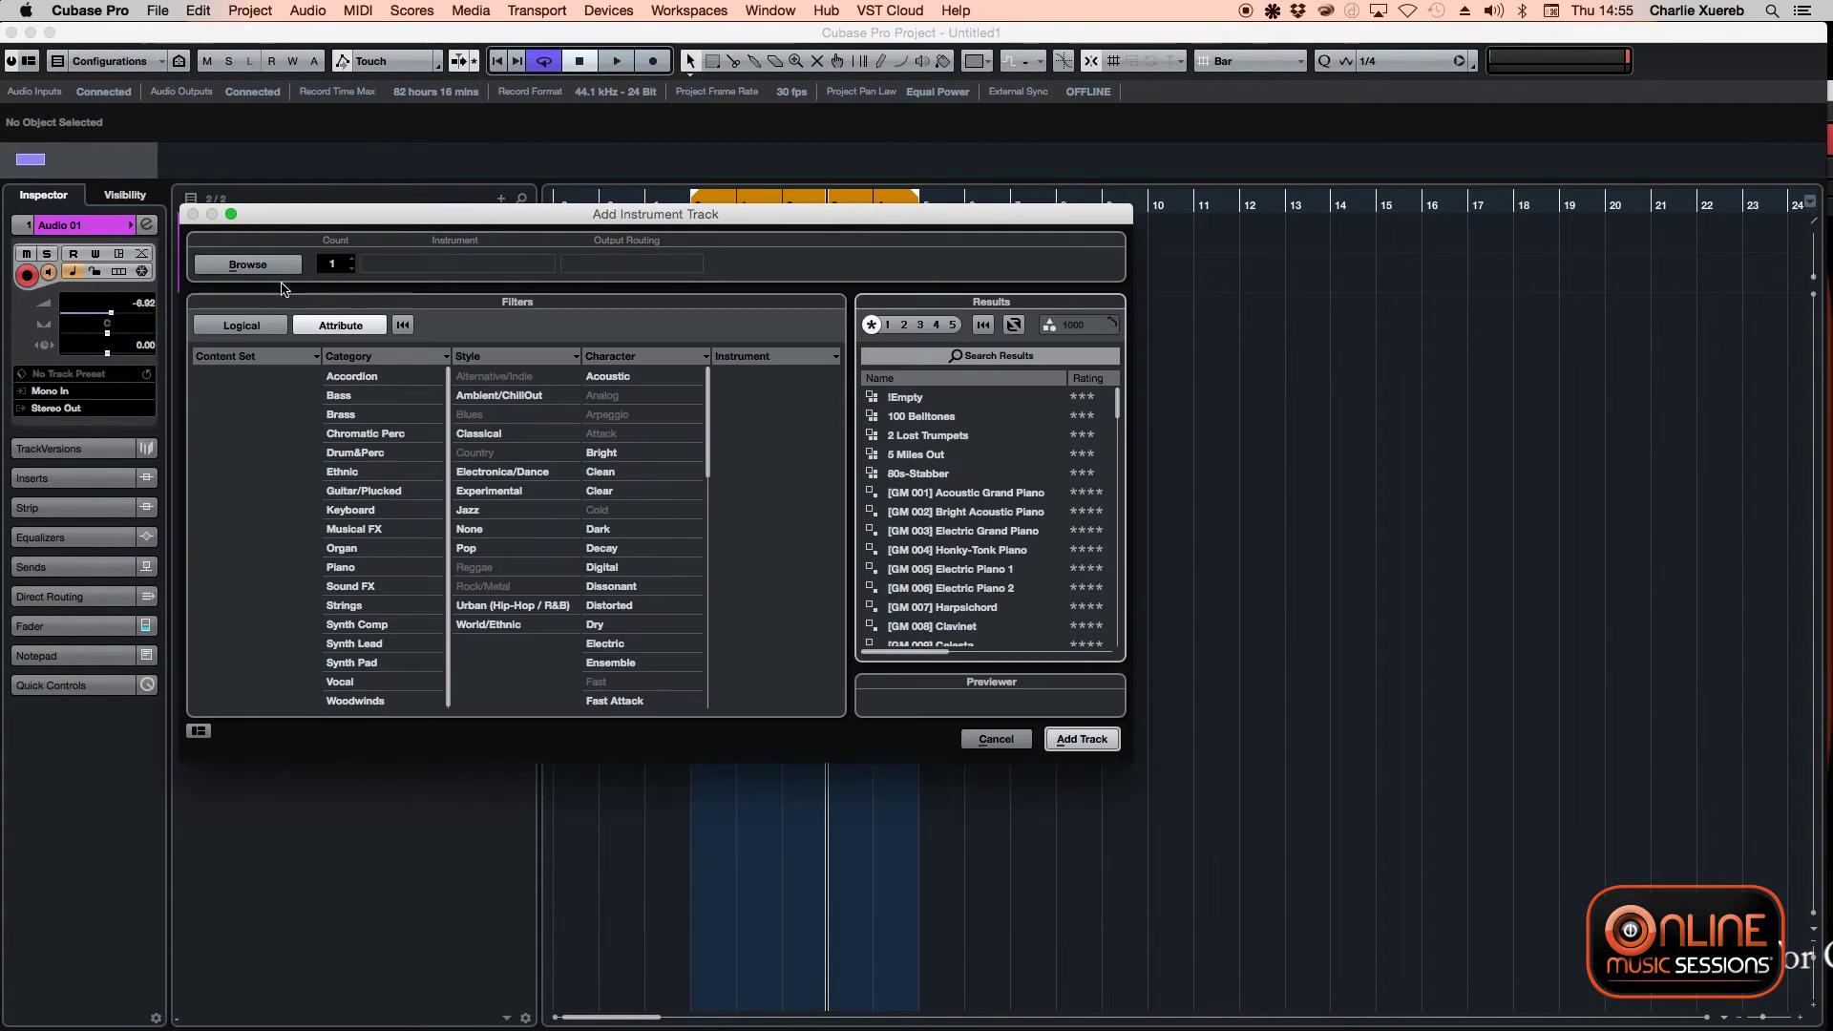
click(983, 356)
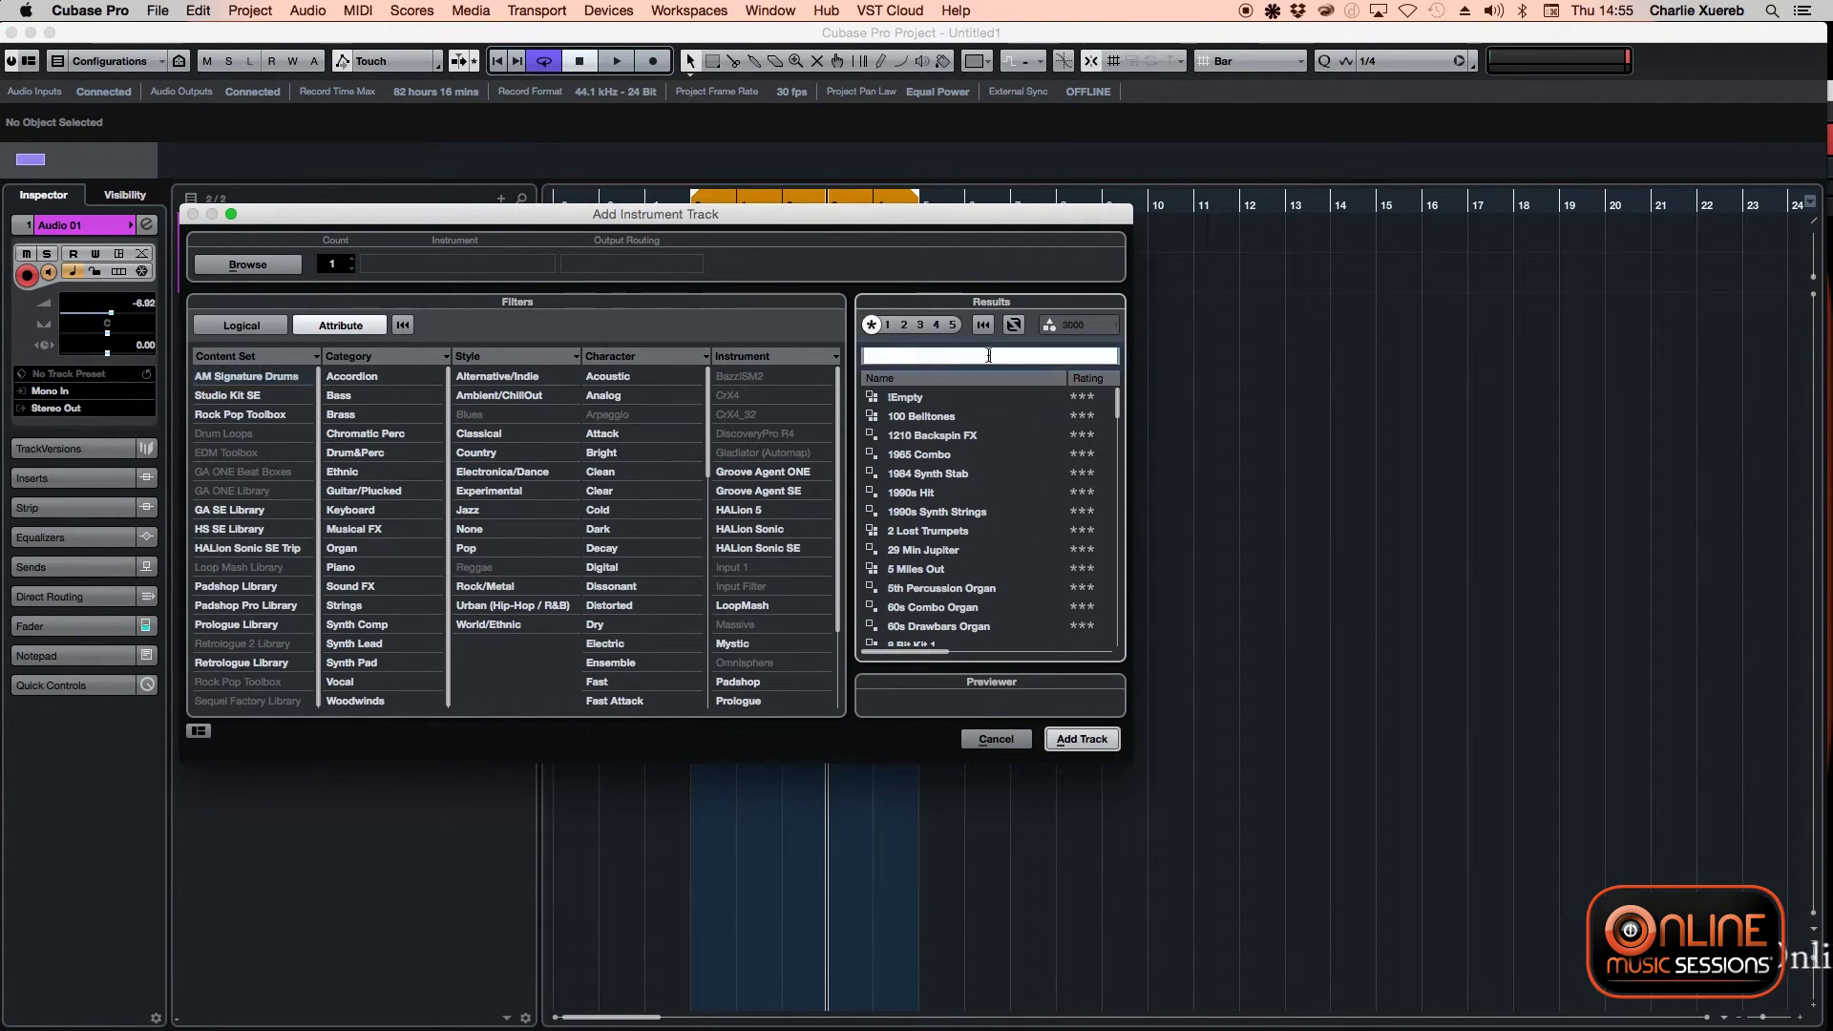
text(fx)
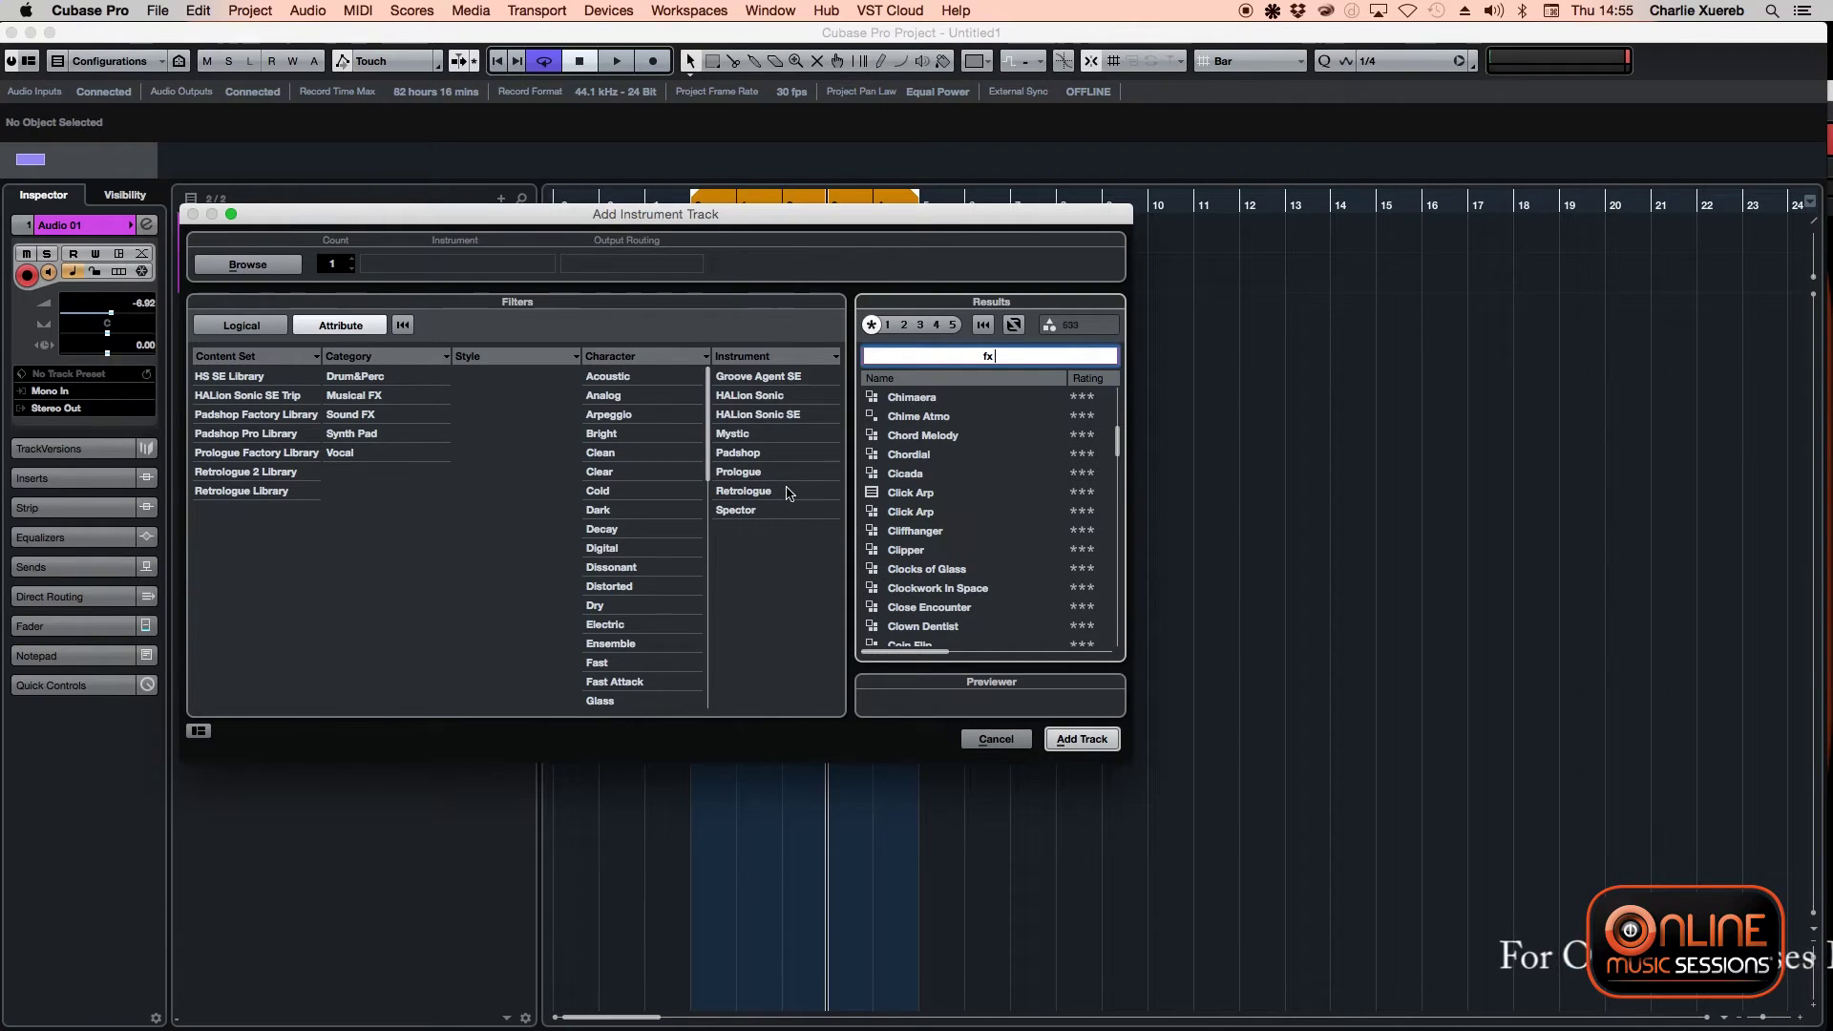
click(760, 380)
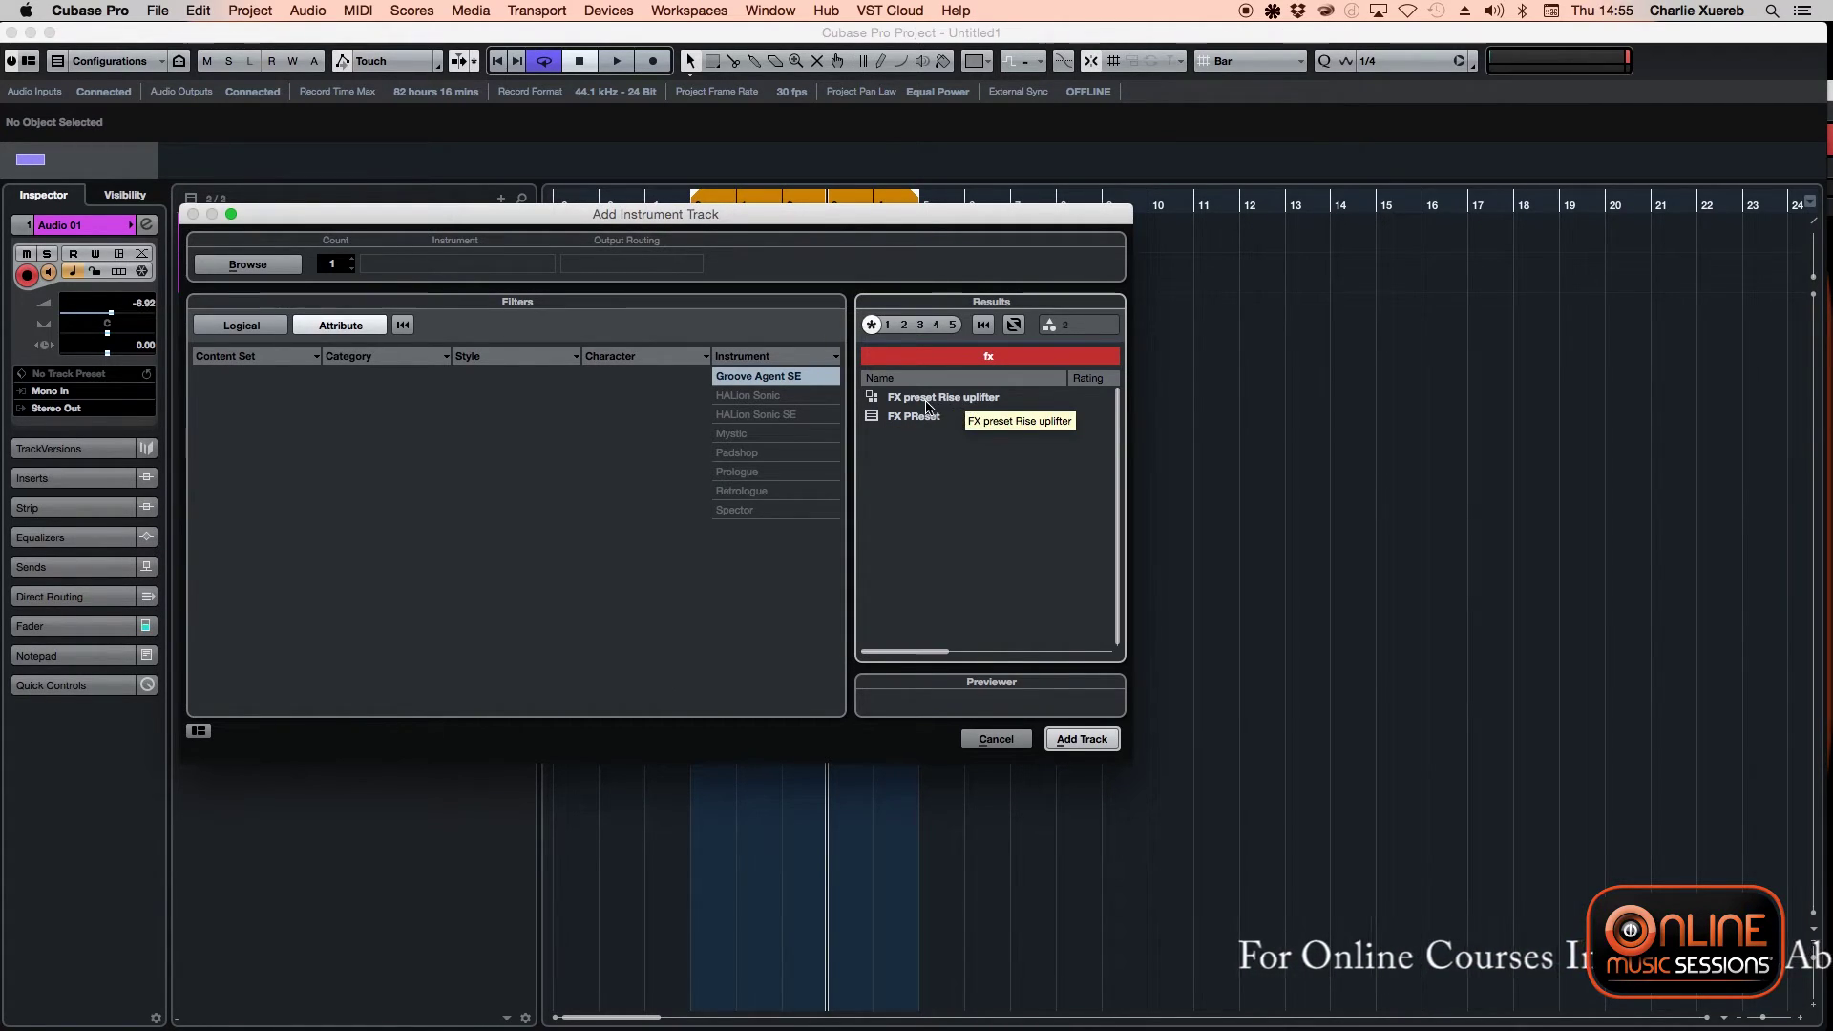
click(954, 399)
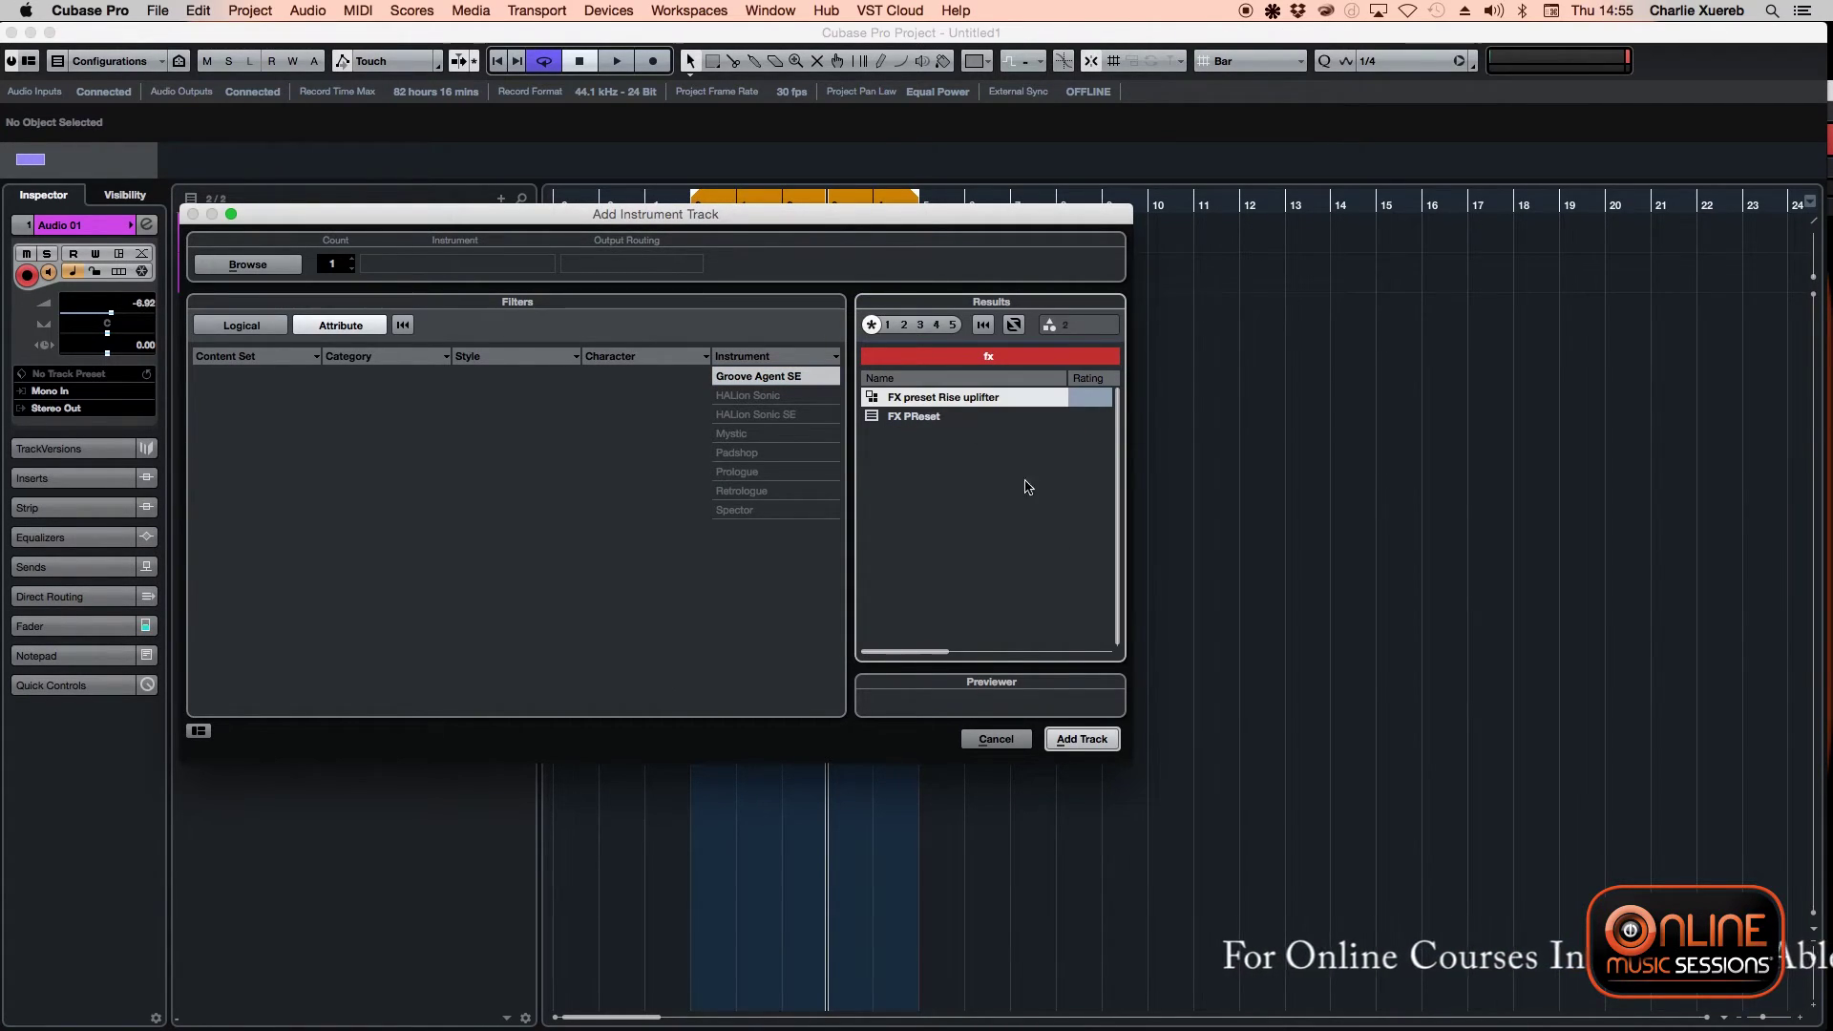
click(1079, 739)
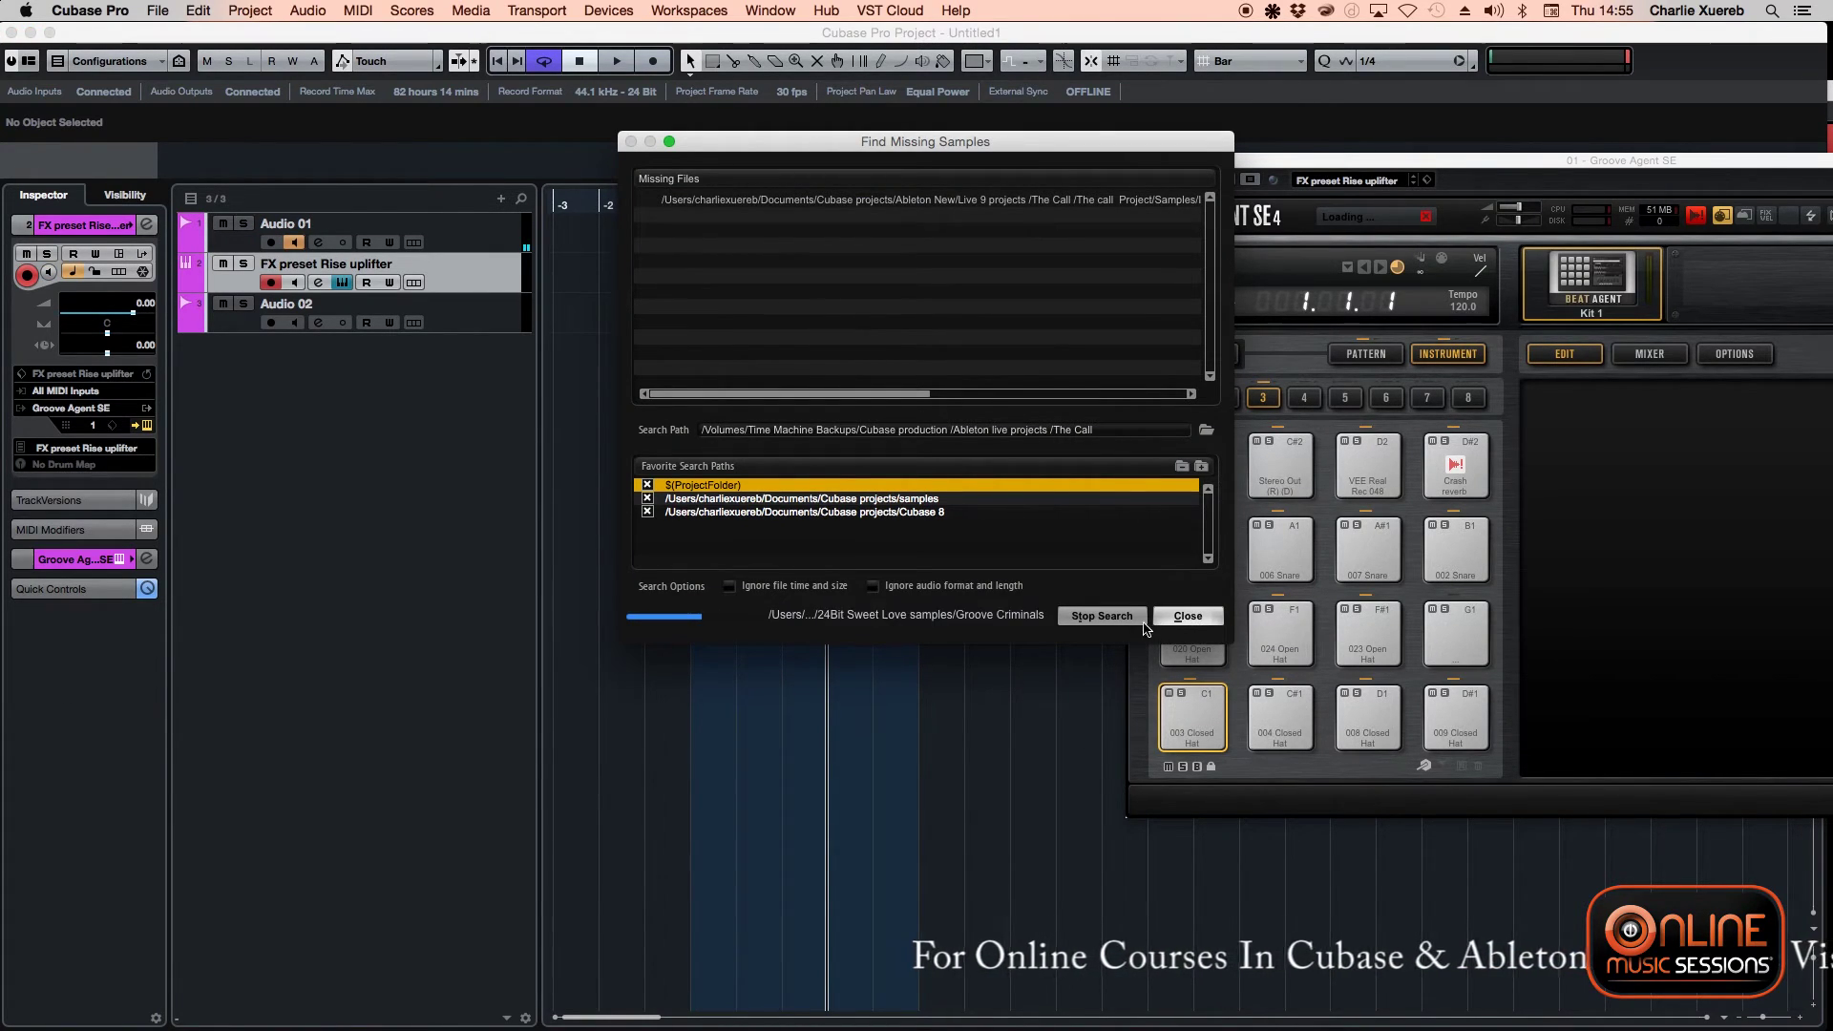
click(1187, 615)
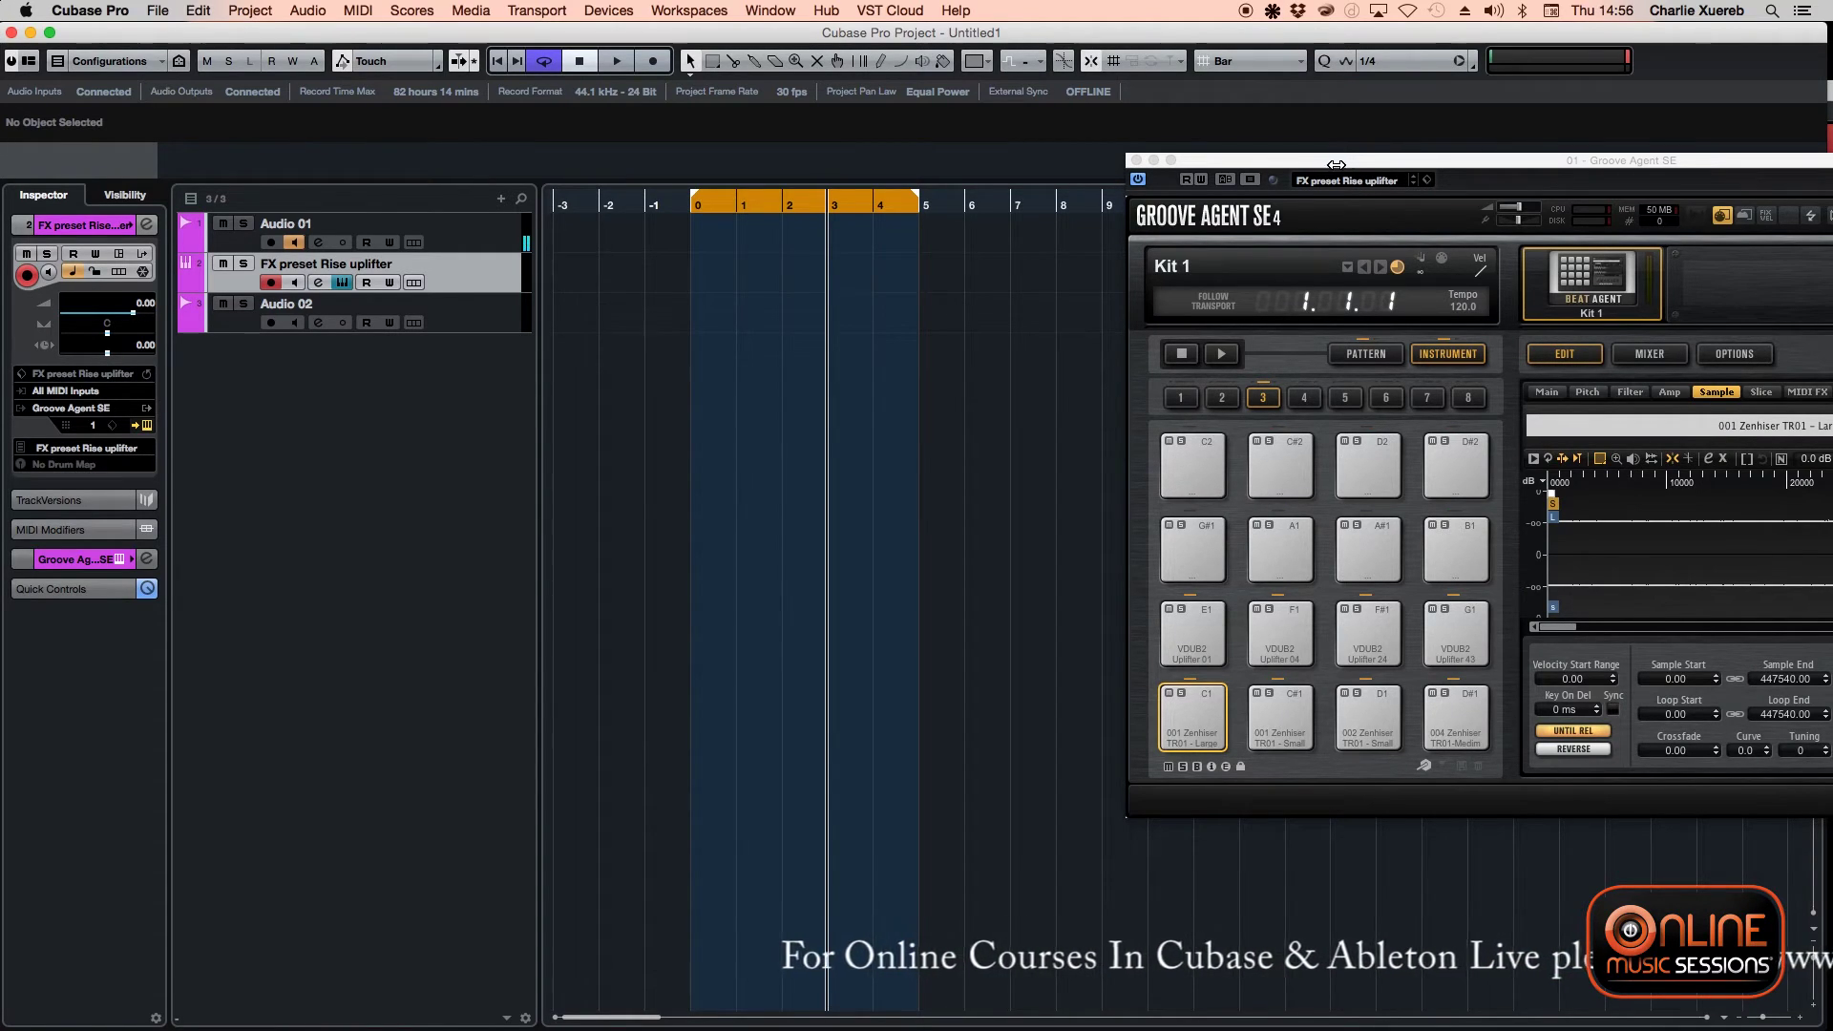
- Audition the C1 pad of the reloaded kit and examine its full sample waveform
drag(1417, 165, 988, 144)
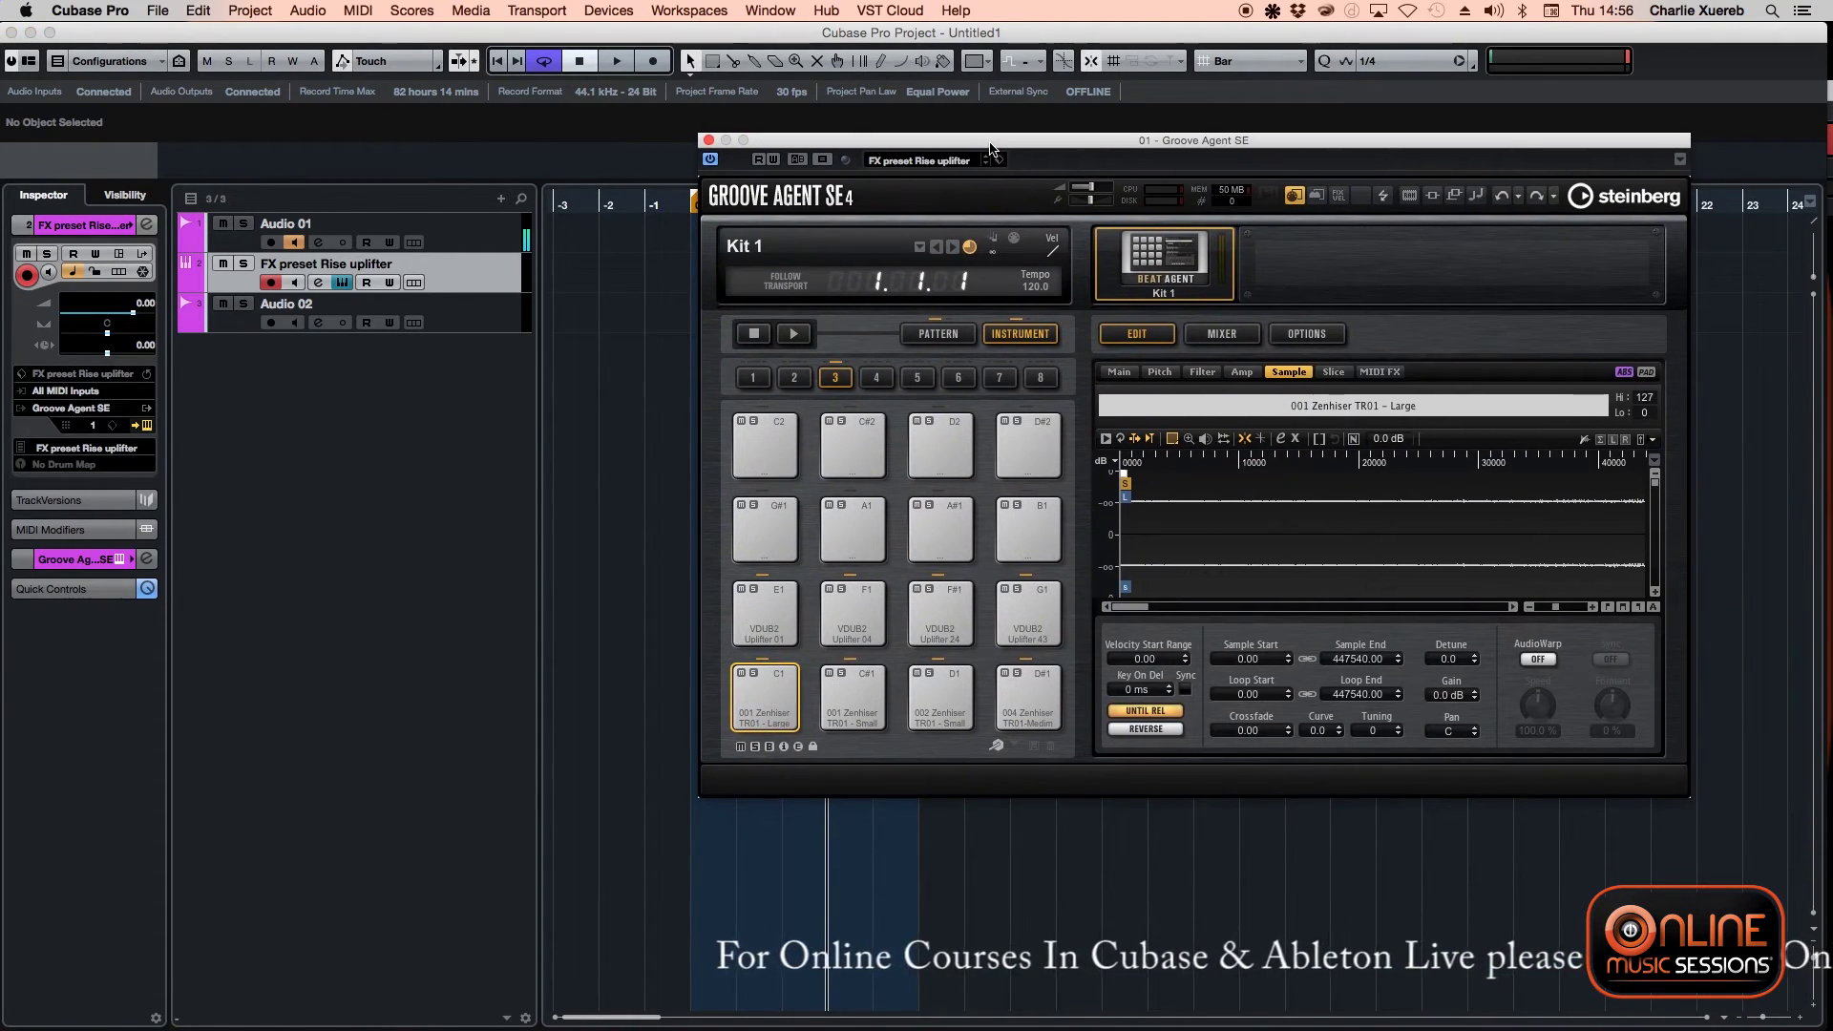
click(769, 718)
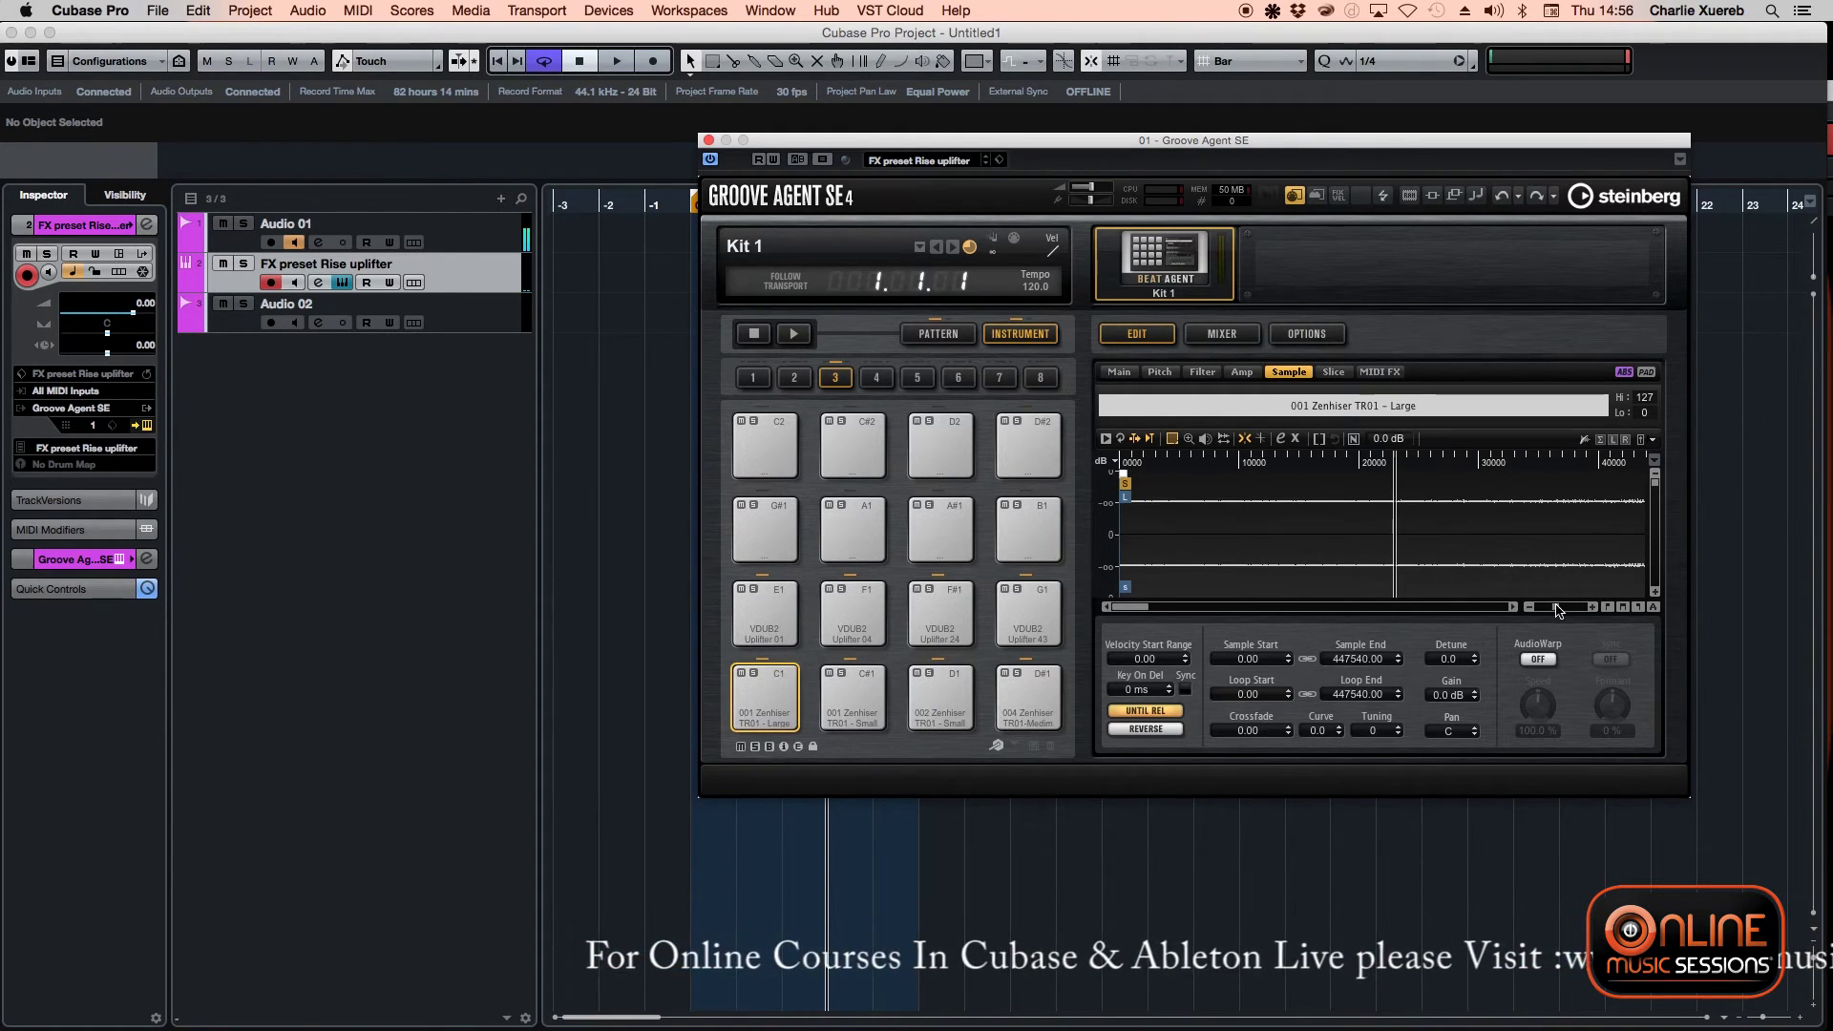
drag(1556, 607, 1531, 609)
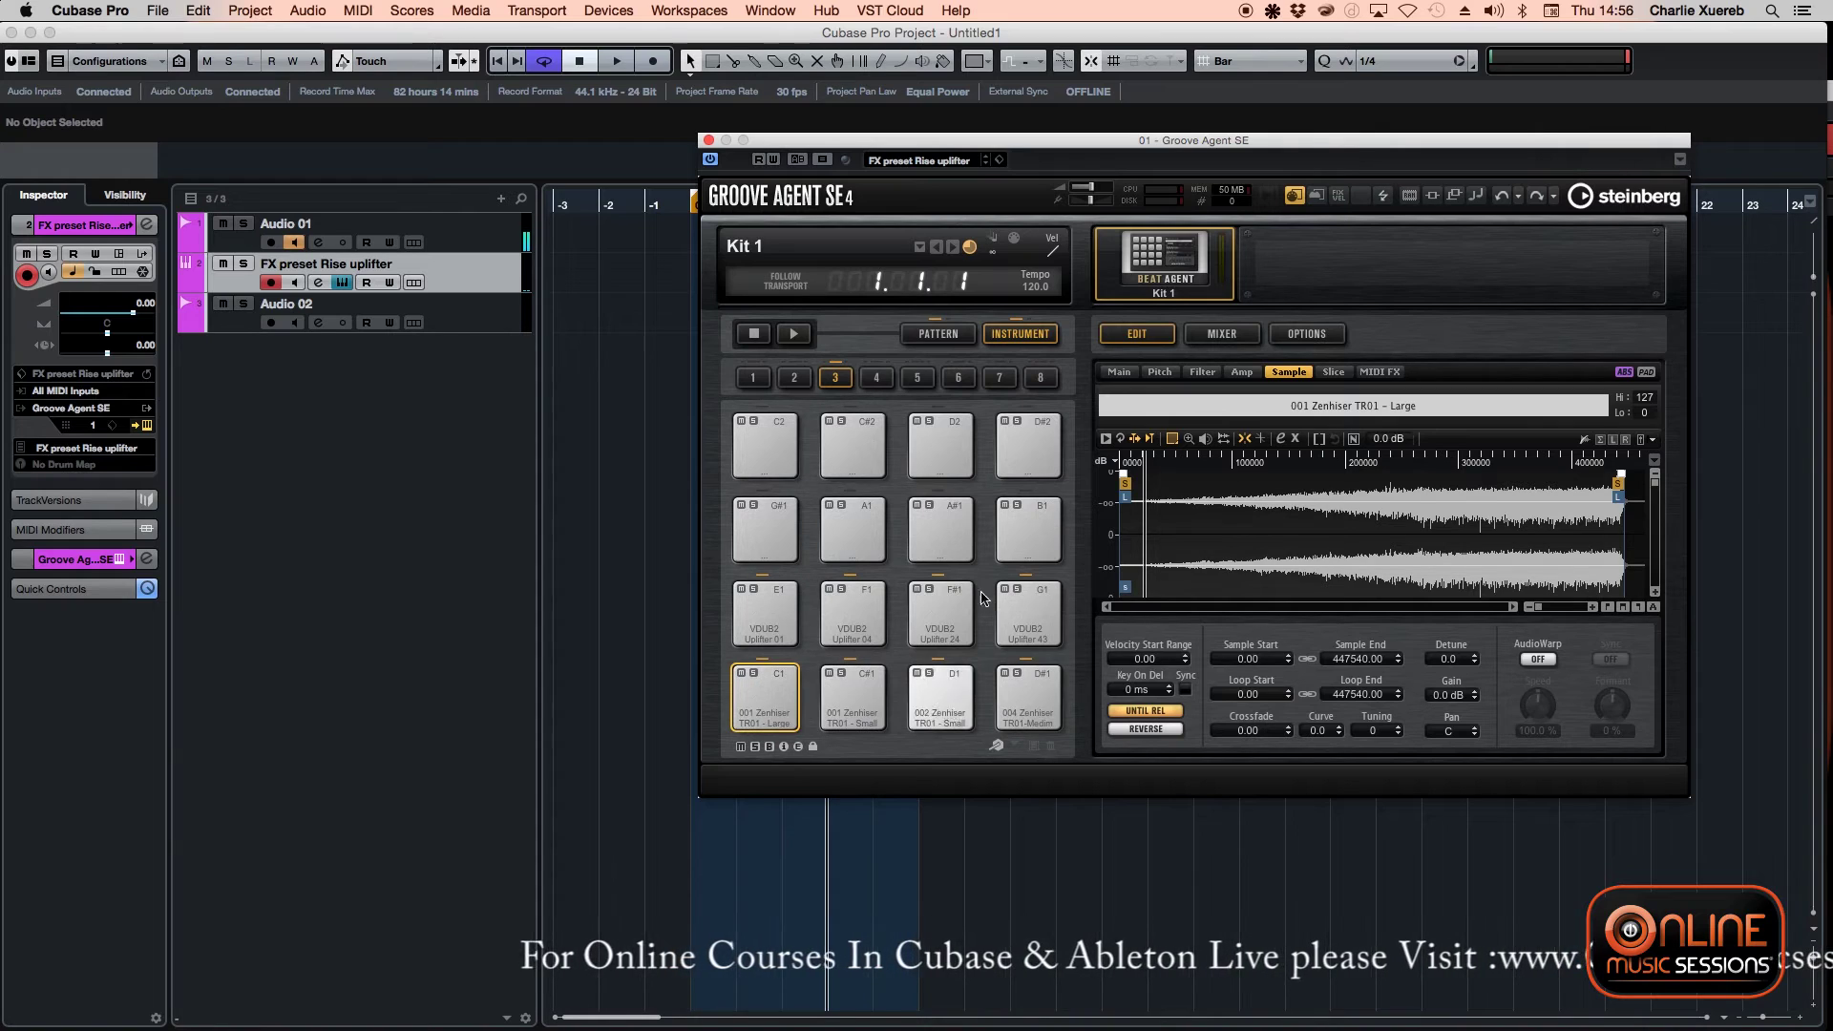
drag(813, 143, 1106, 249)
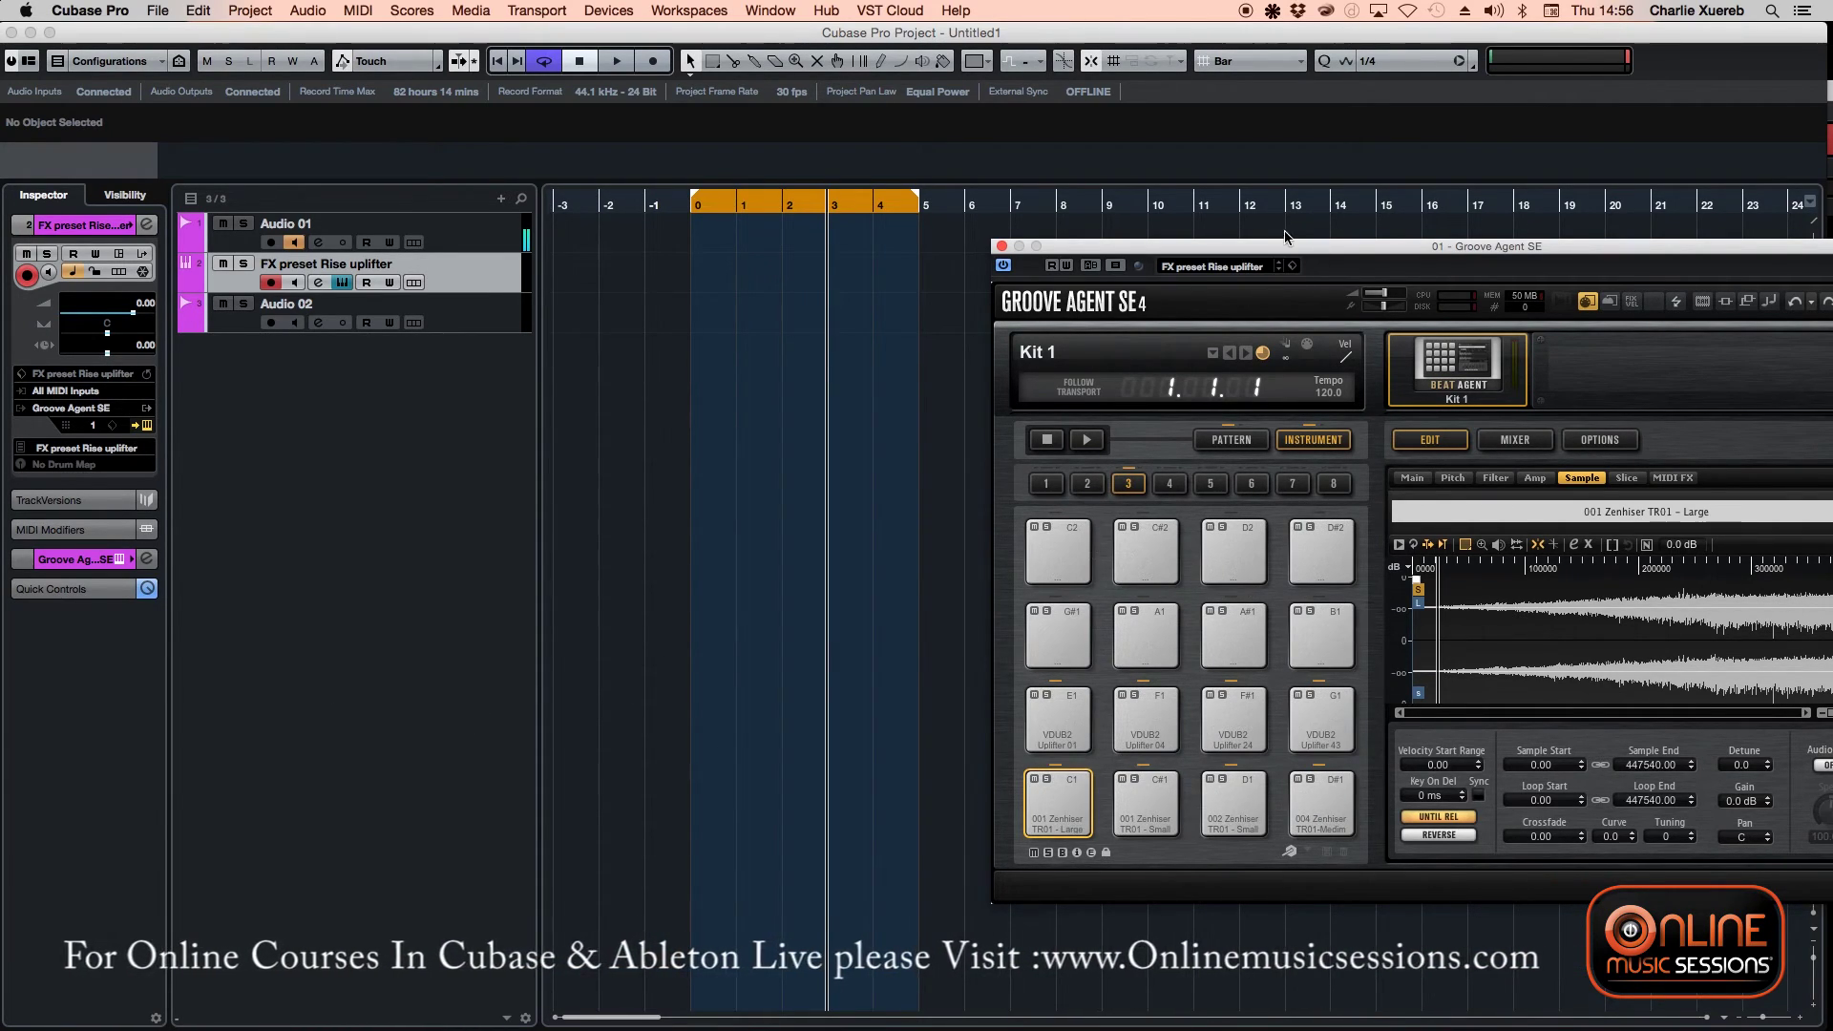
drag(1282, 249, 1043, 171)
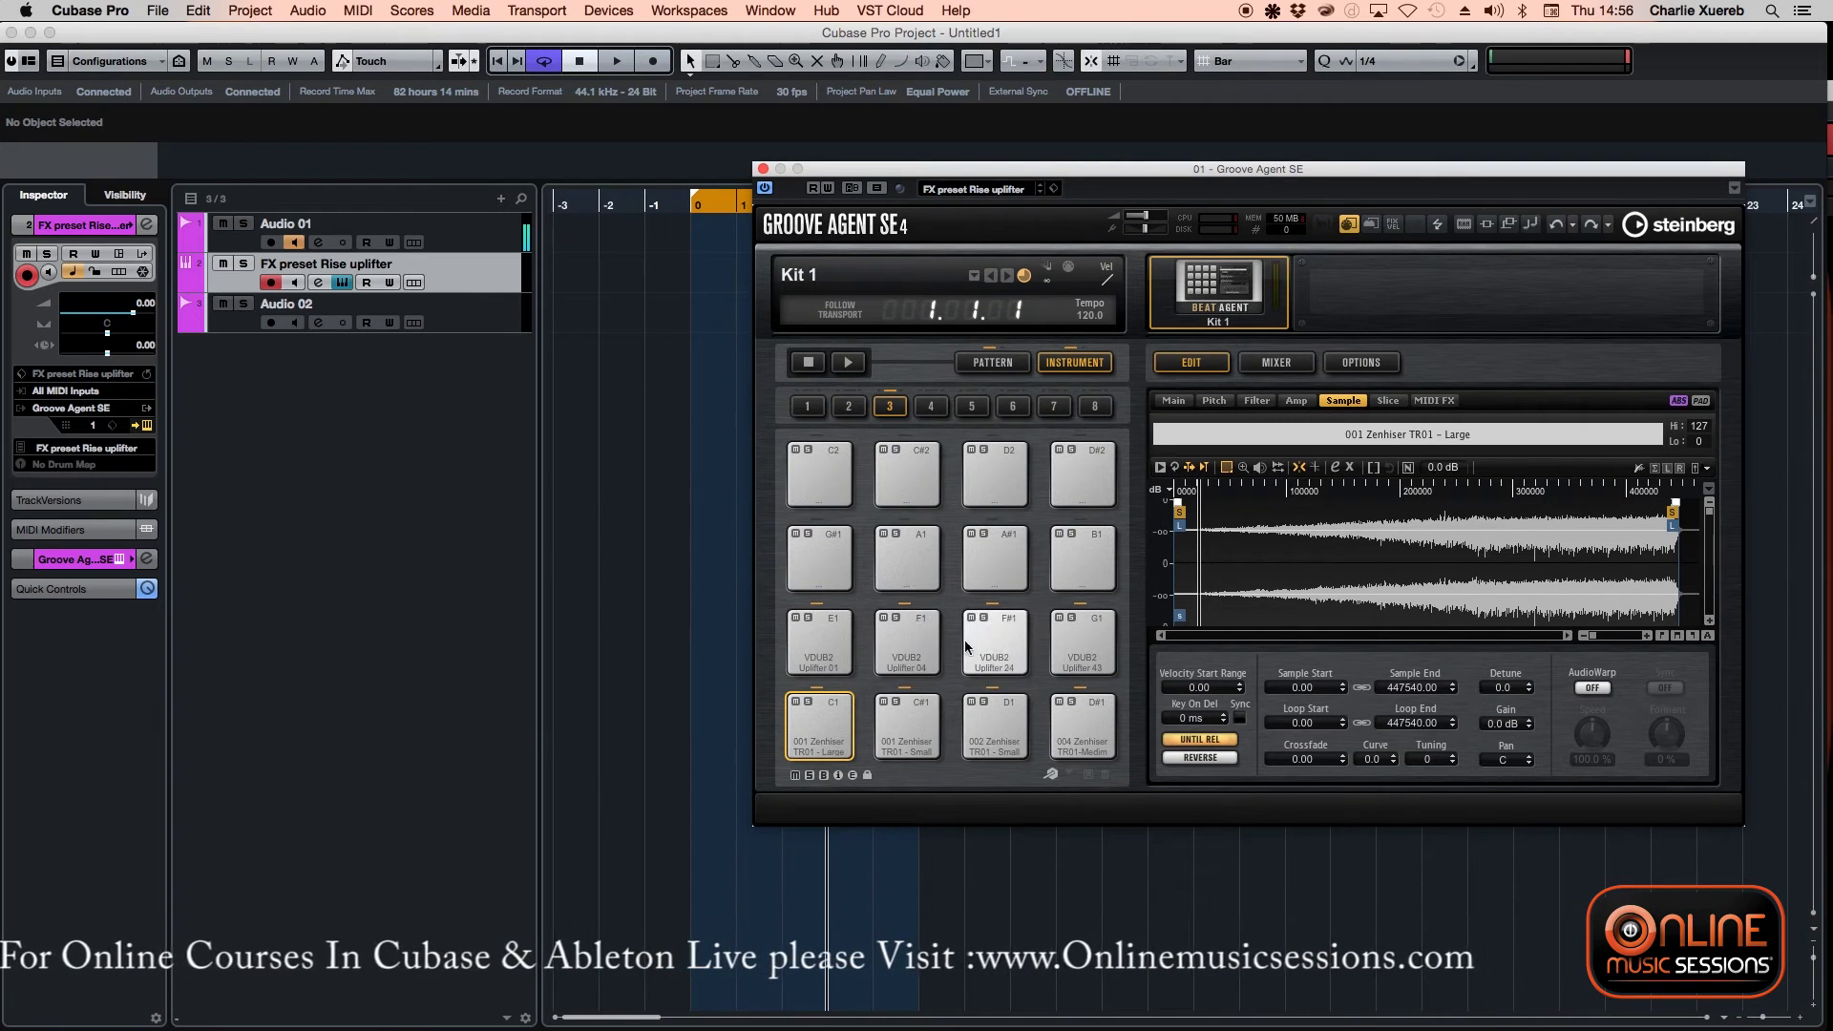
drag(894, 178, 697, 187)
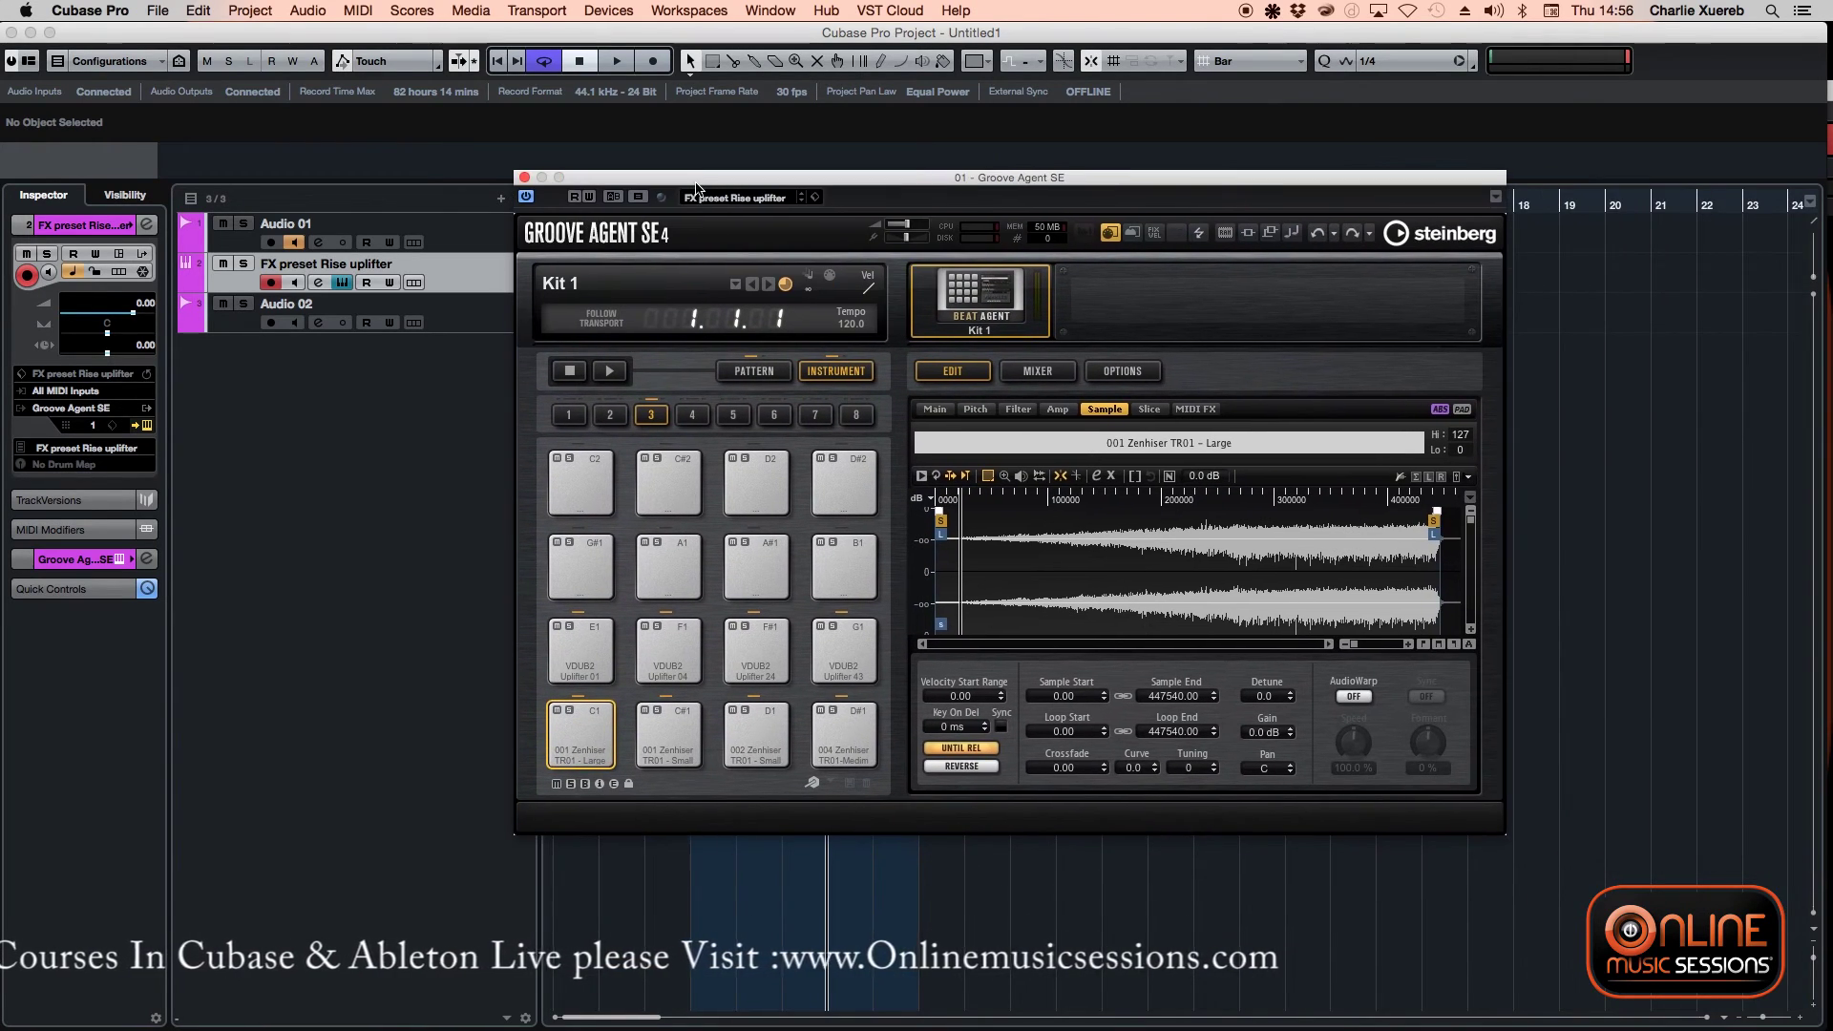